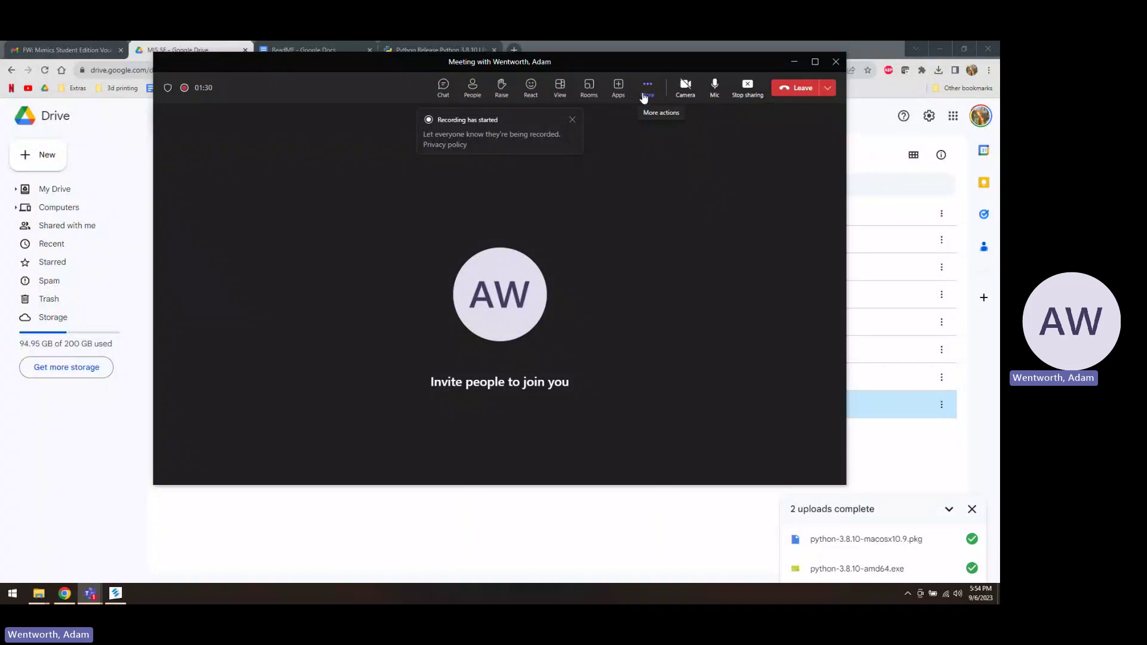
# Hide the Teams window and select the python-3.8.10-amd64.exe and macosx10.9.pkg installers in MIS SE.
pyautogui.click(789, 61)
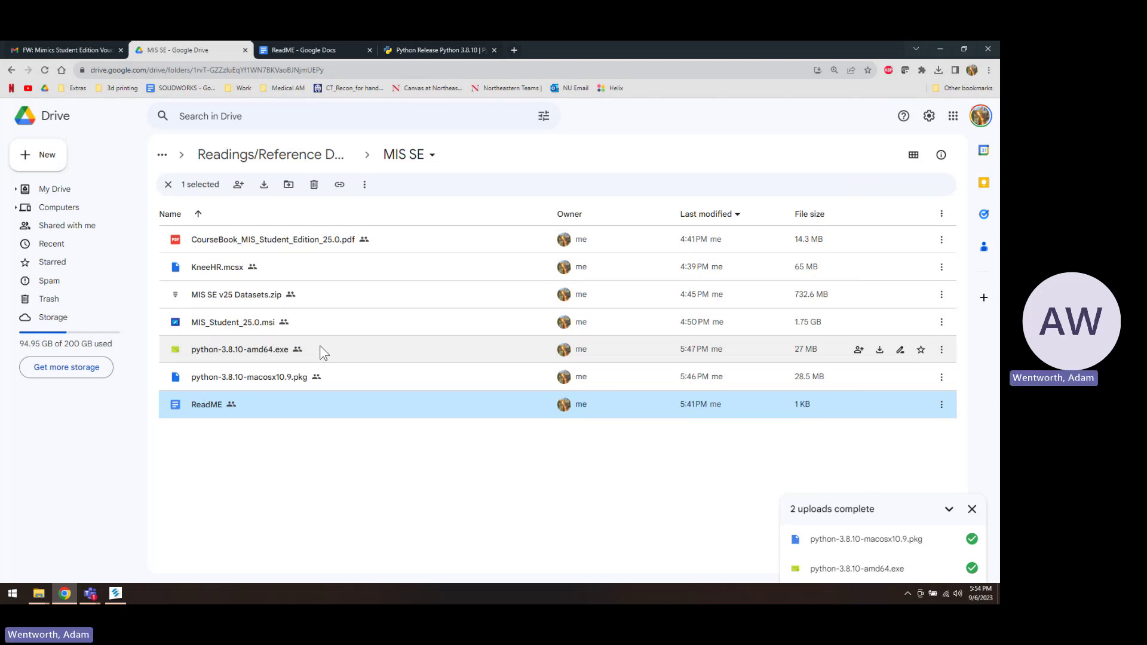
pyautogui.click(336, 348)
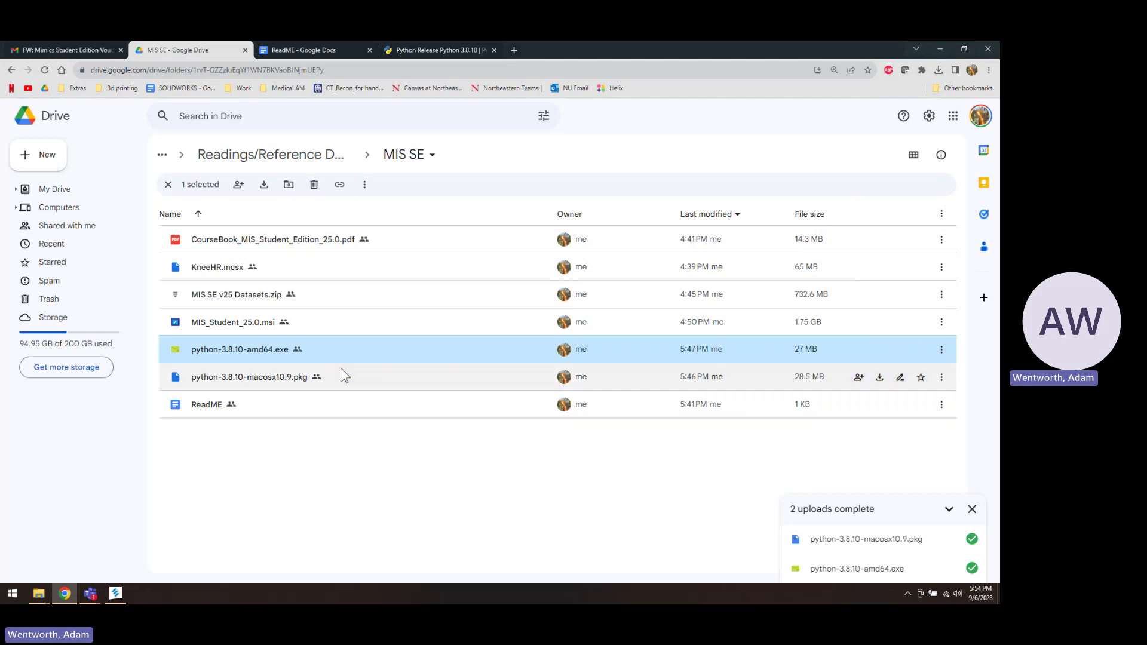
pyautogui.click(340, 369)
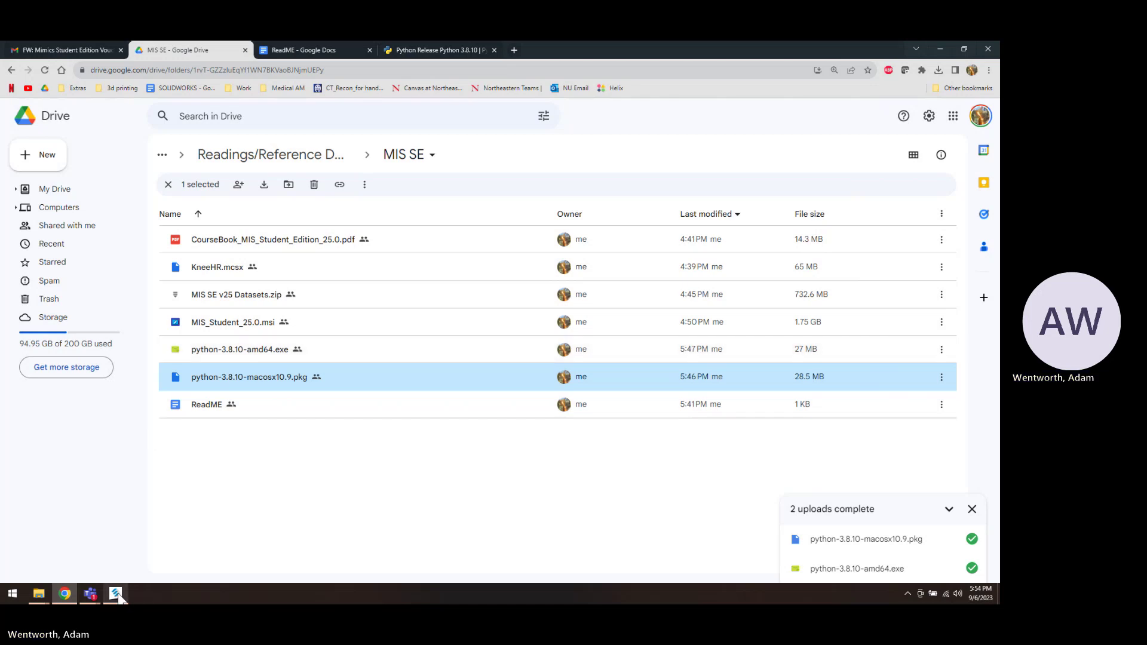
pyautogui.moveTo(118, 595)
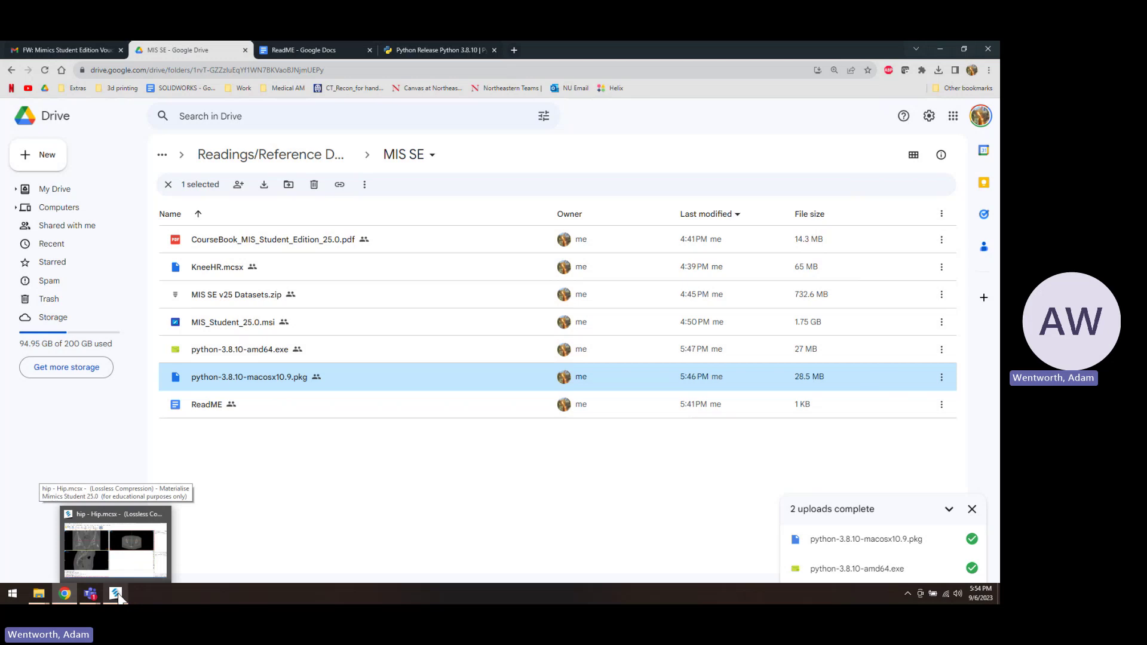
pyautogui.click(118, 595)
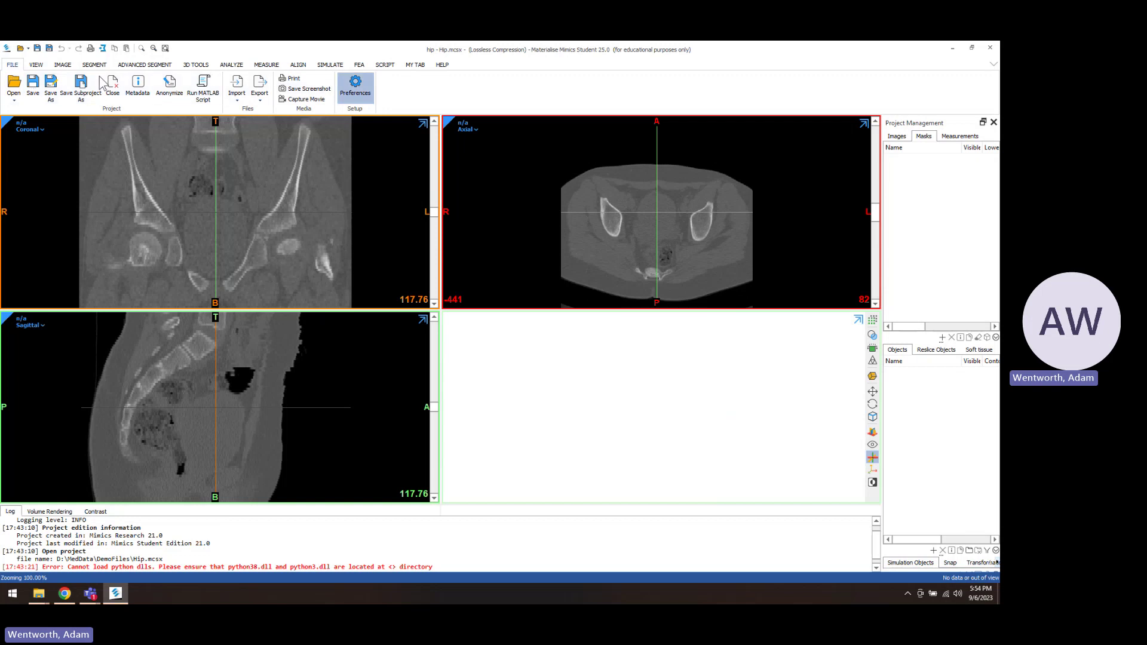
pyautogui.click(357, 90)
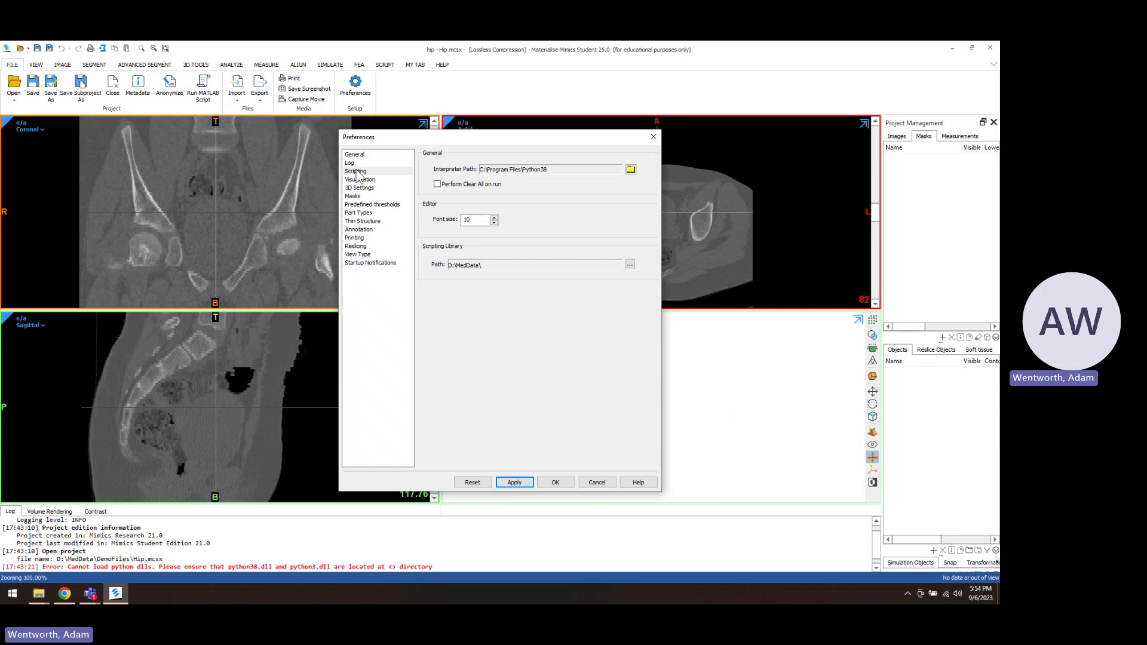
pyautogui.click(357, 171)
pyautogui.click(358, 173)
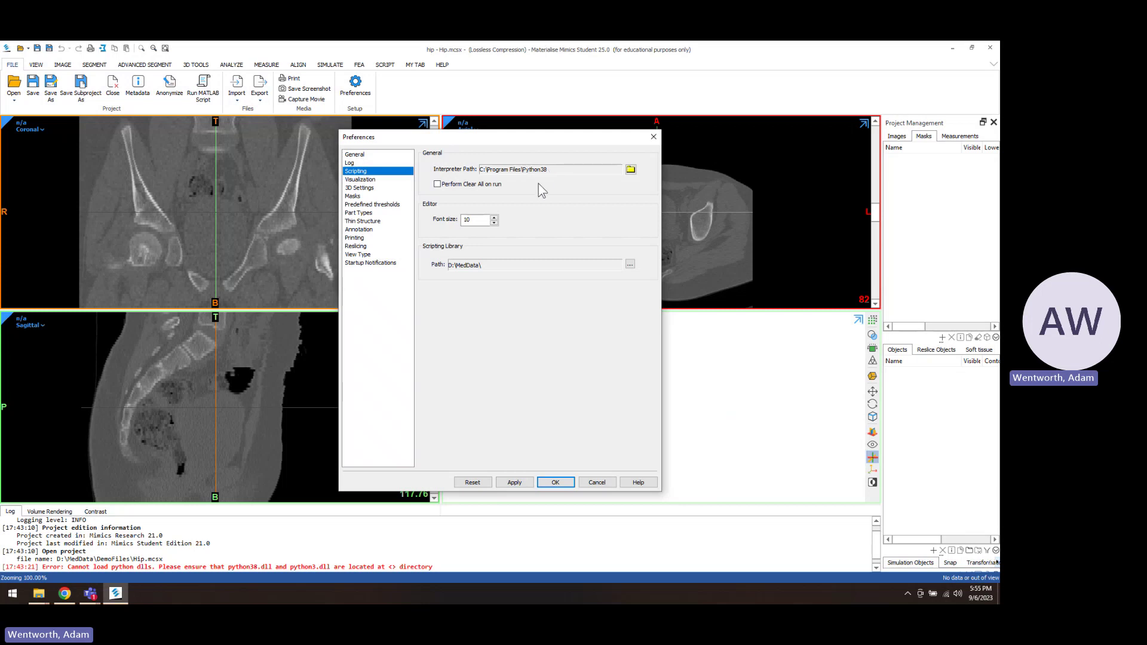
pyautogui.click(554, 482)
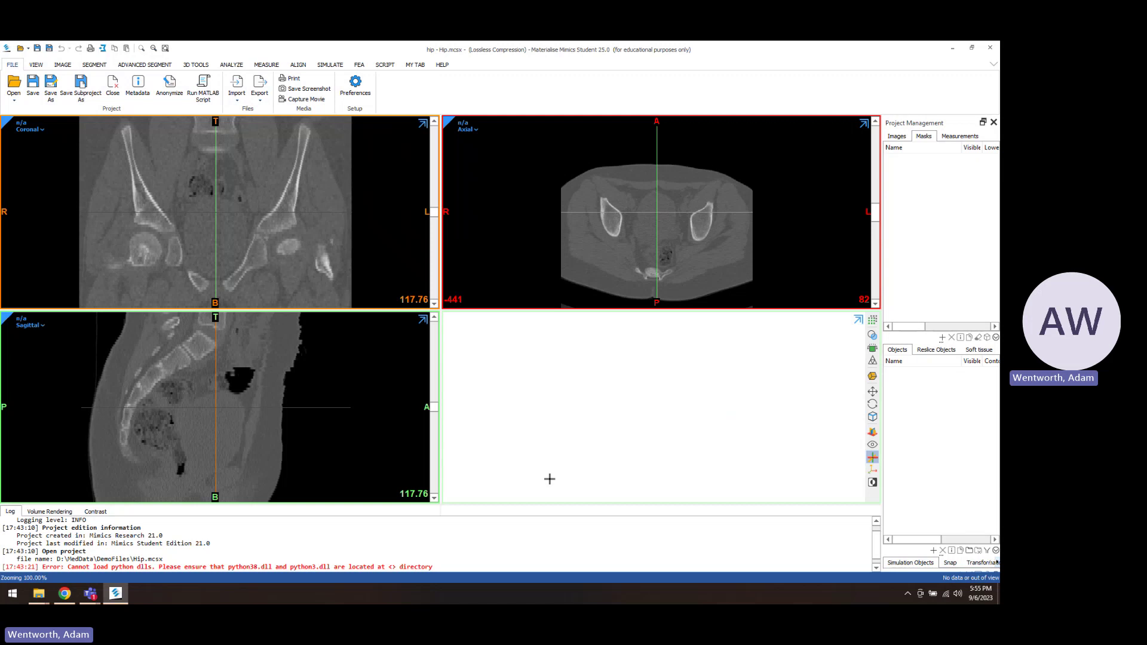
# Open Command Prompt in the C:\Program Files\Python38\Scripts folder.
pyautogui.press('super')
pyautogui.write('cmd')
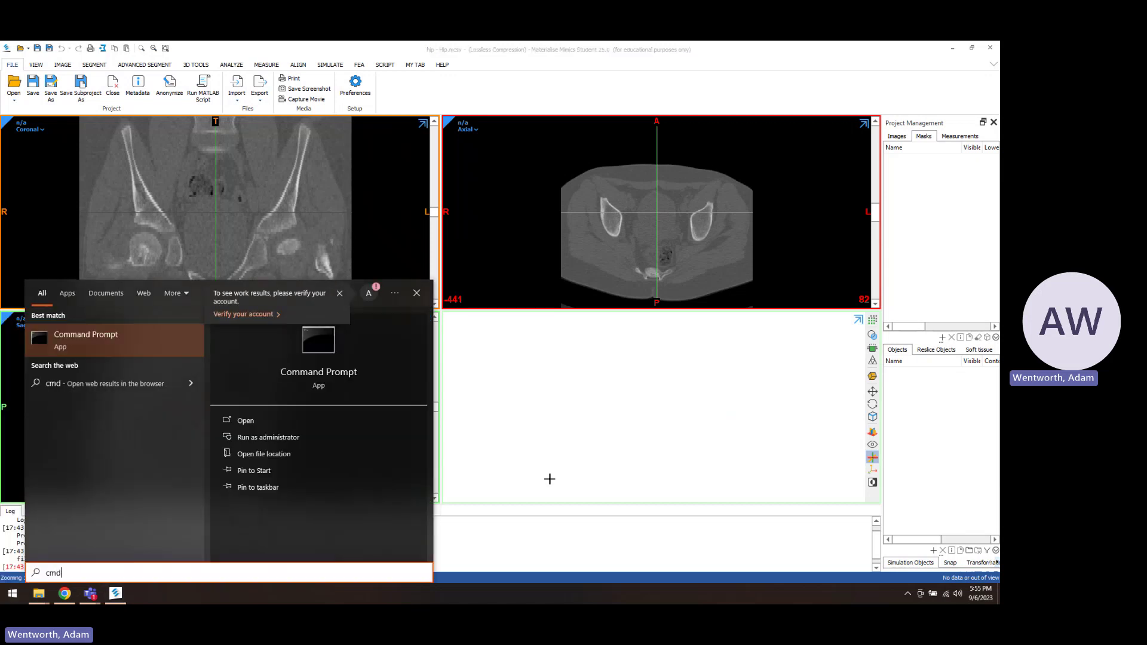
pyautogui.press('Return')
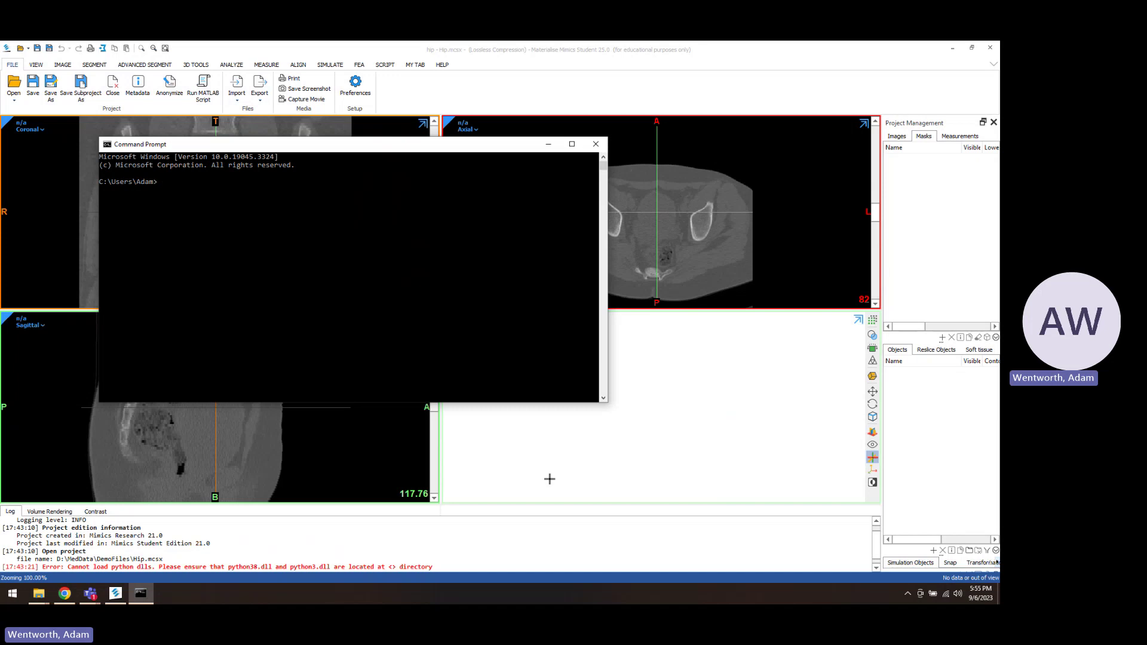
pyautogui.write('cd c:\\program files\\python38\\scripts')
pyautogui.press('Return')
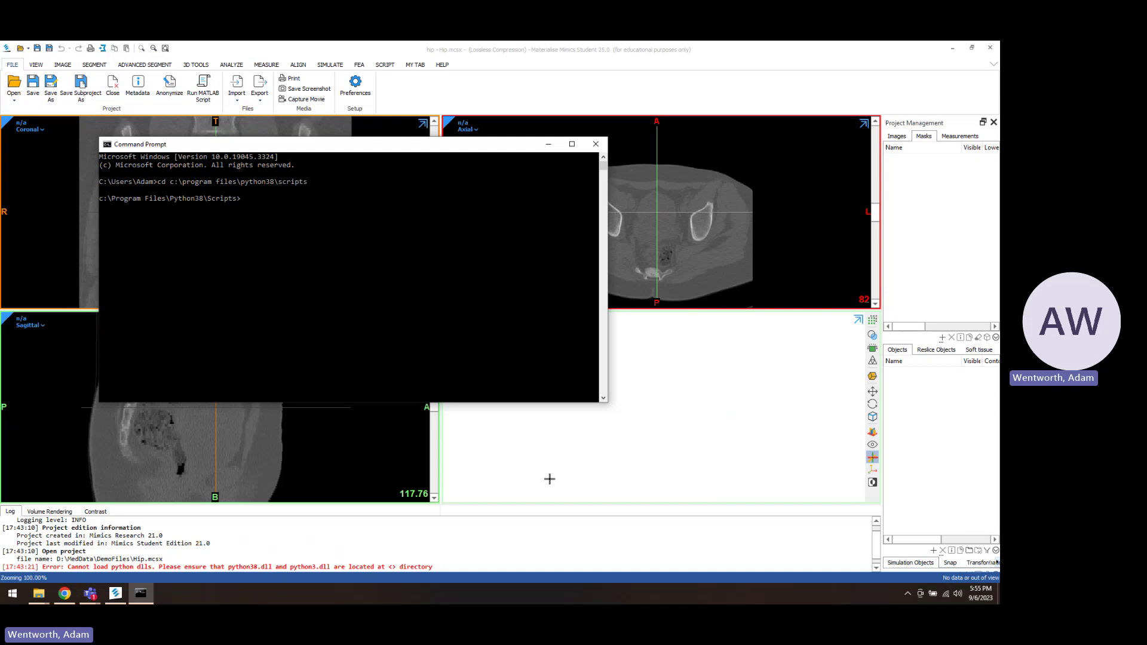
# Run pip install numpy, which reports numpy 1.22.2 already installed.
pyautogui.write('pip install numpy')
pyautogui.press('Return')
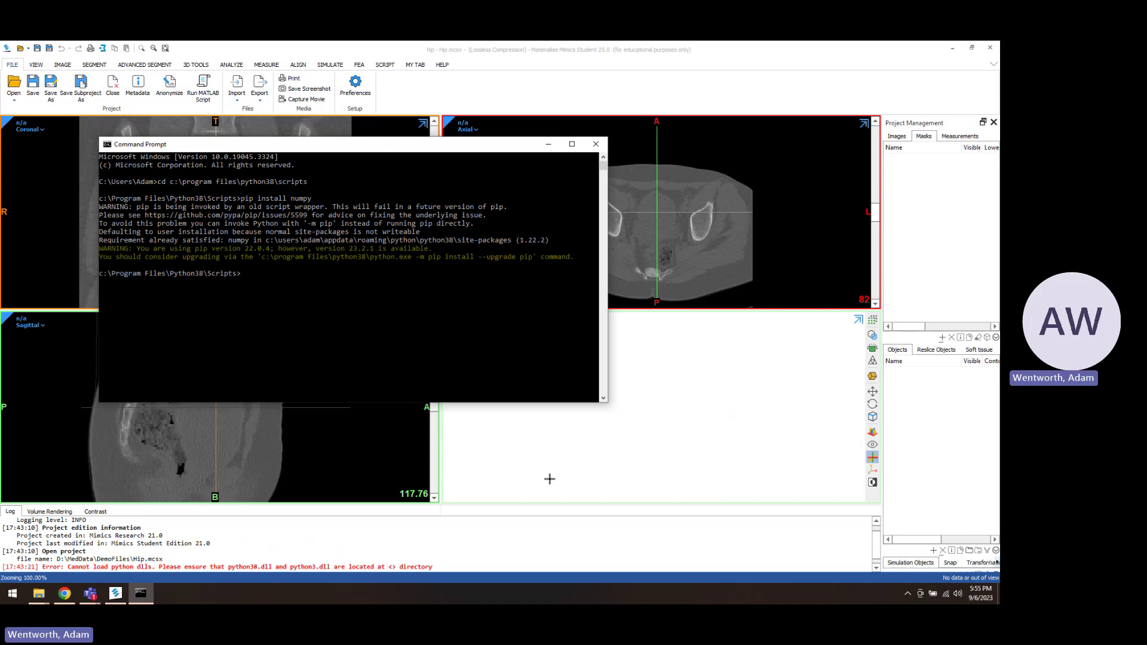
pyautogui.write('pip')
pyautogui.press('BackSpace')
pyautogui.press('BackSpace')
pyautogui.press('BackSpace')
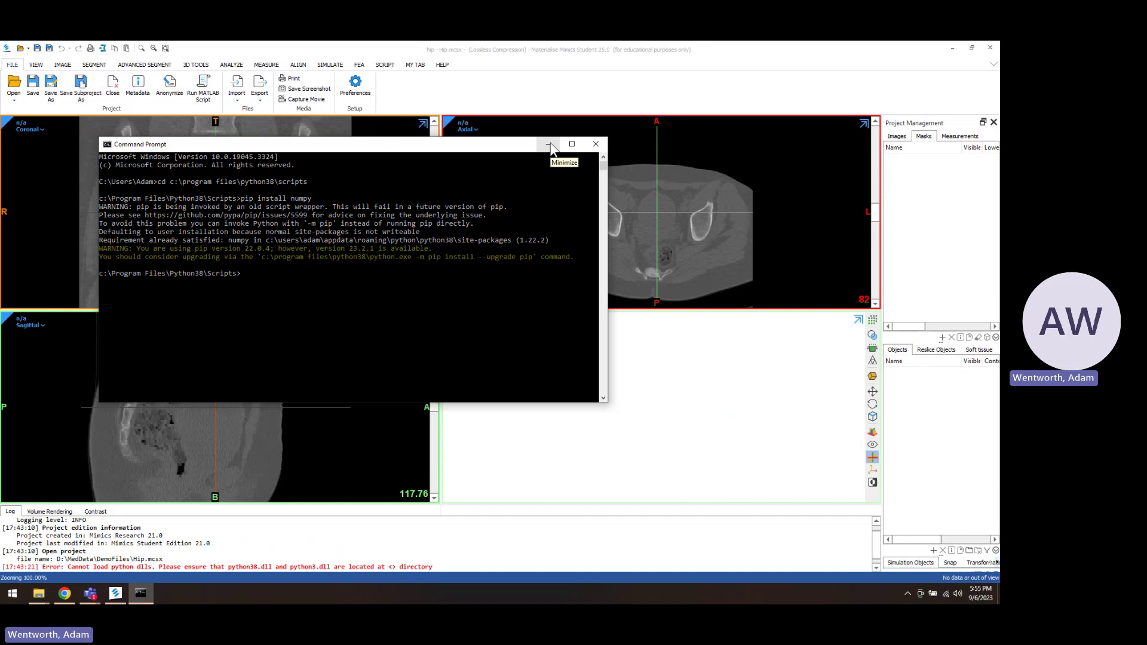
# Hide the console and search the web for the VS Code download in Chrome.
pyautogui.click(548, 145)
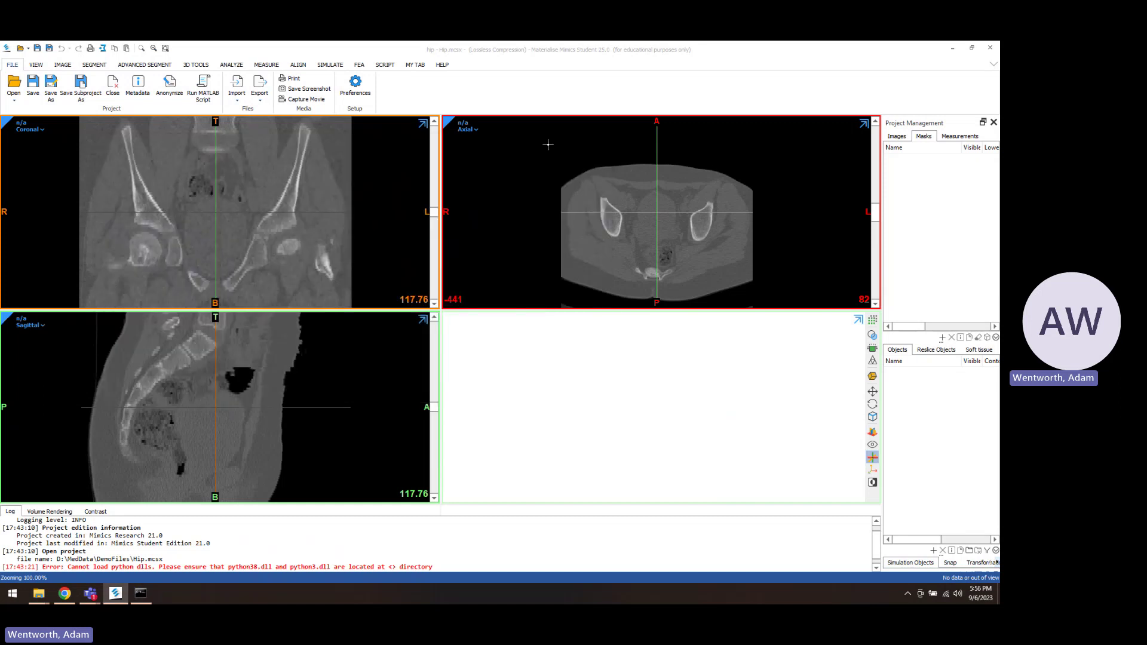
pyautogui.press('super')
pyautogui.write('vscode')
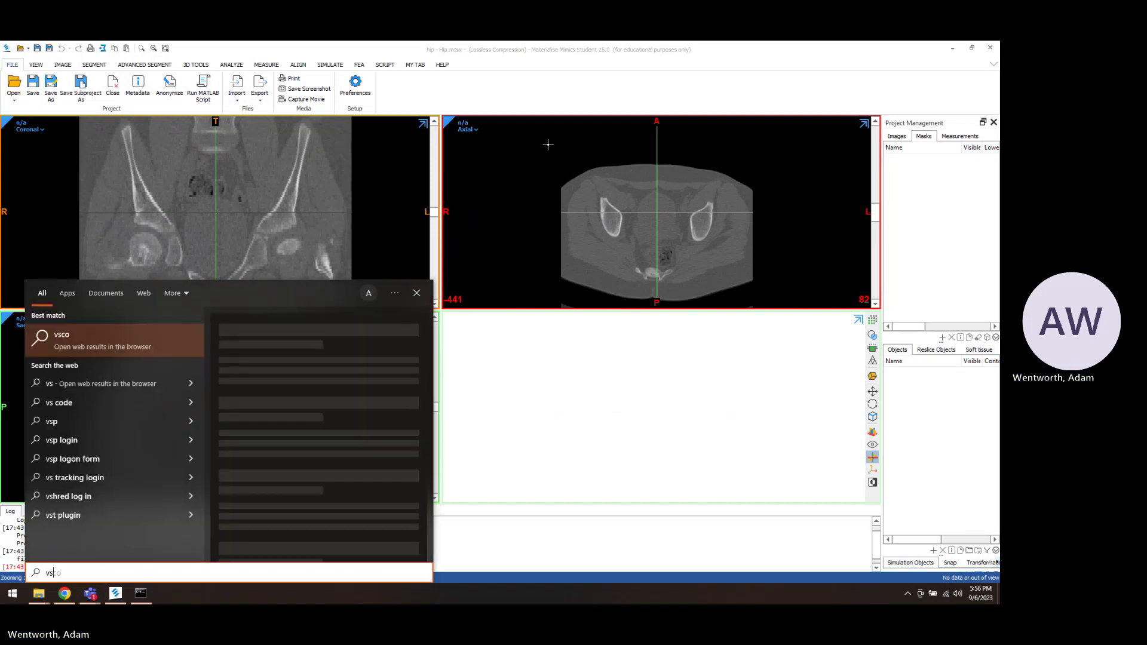
pyautogui.press('BackSpace')
pyautogui.press('BackSpace')
pyautogui.press('BackSpace')
pyautogui.press('BackSpace')
pyautogui.press('BackSpace')
pyautogui.press('BackSpace')
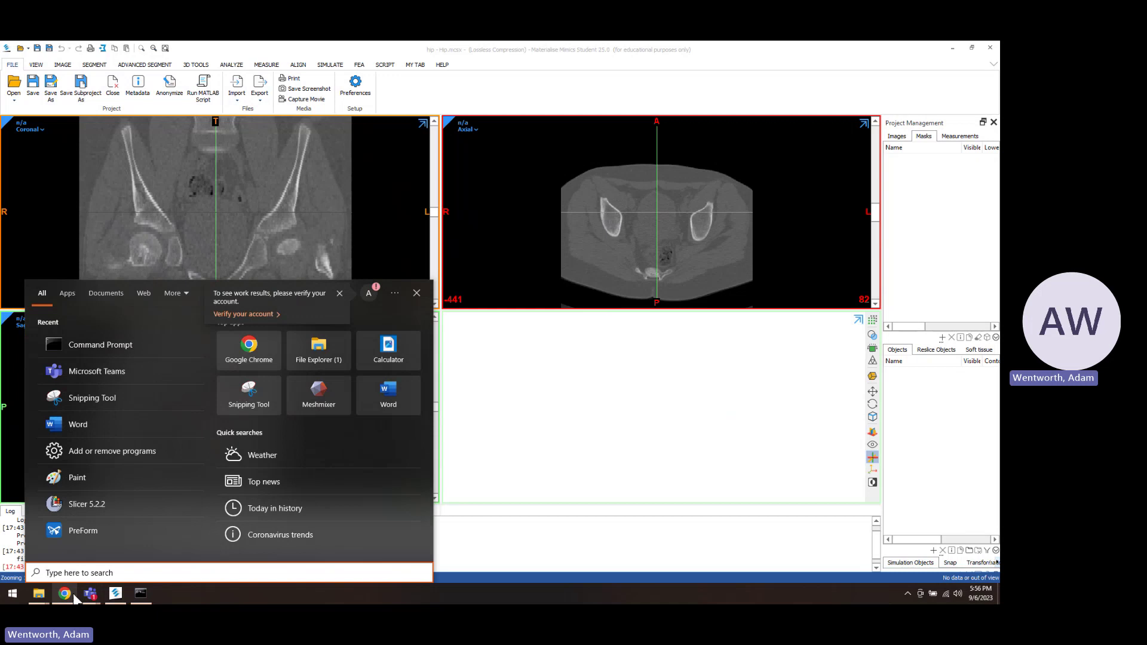
pyautogui.click(64, 593)
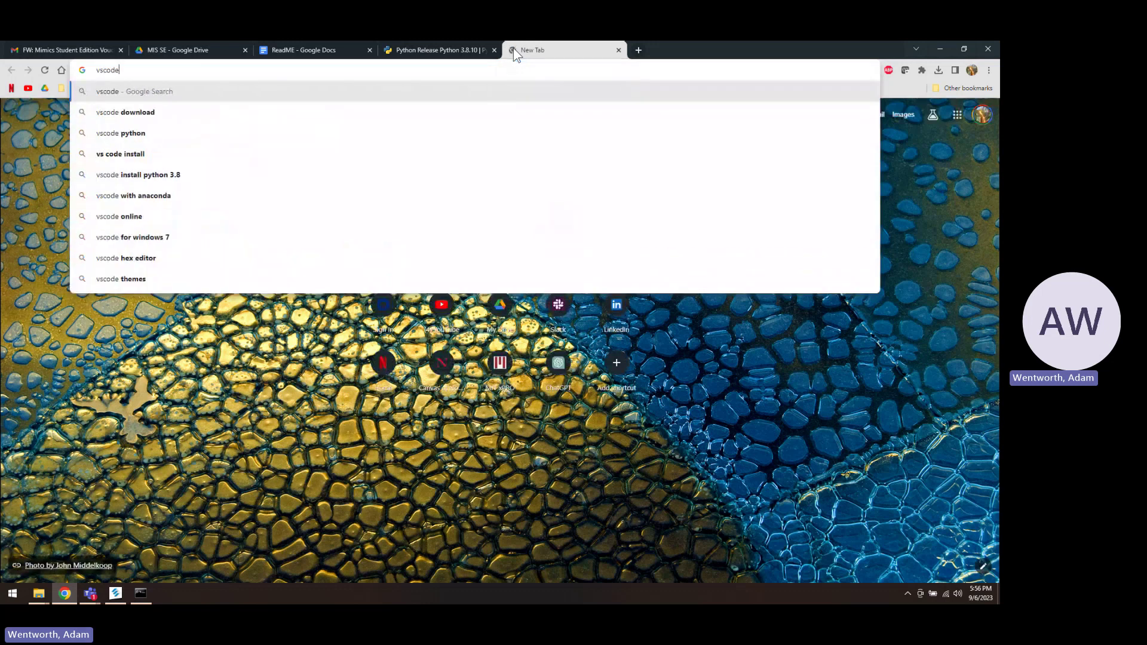
pyautogui.press('Down')
pyautogui.press('Return')
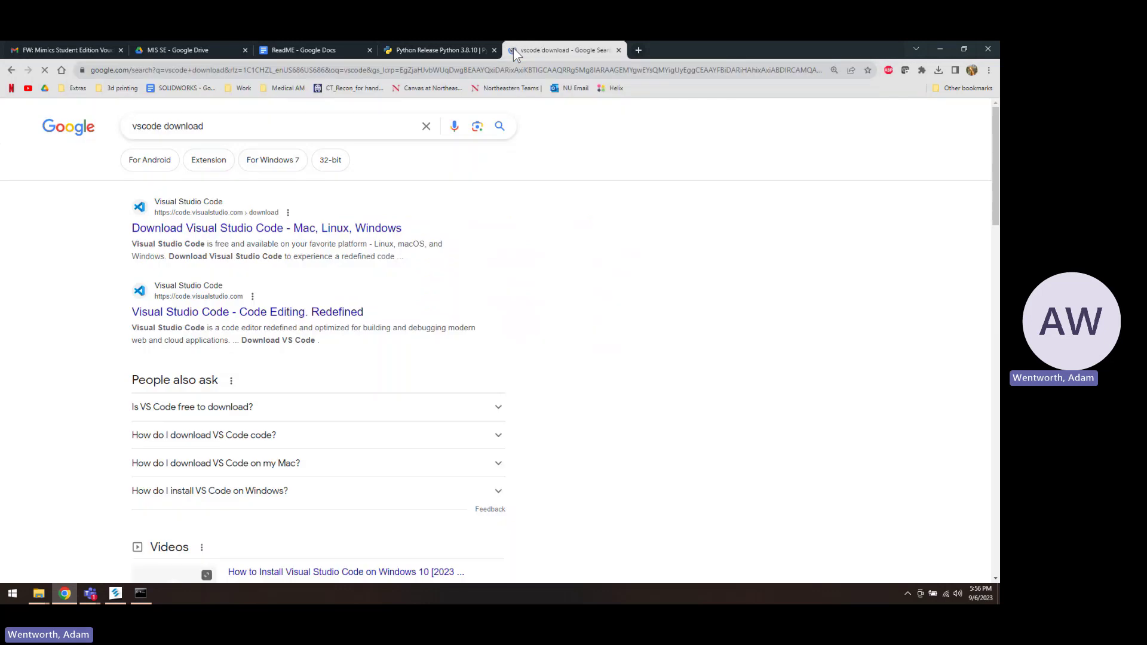
# Download the Windows VS Code installer, launch VSCodeUserSetup-x64-1.81.1.exe, and close the Python release tab.
pyautogui.click(258, 233)
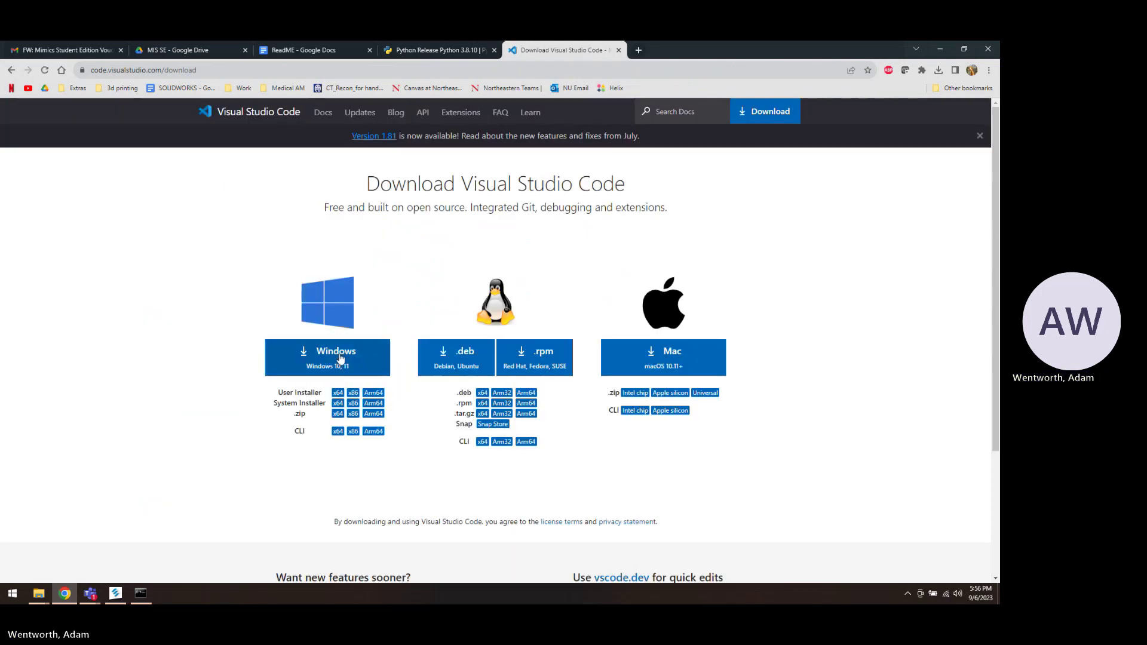
pyautogui.click(338, 356)
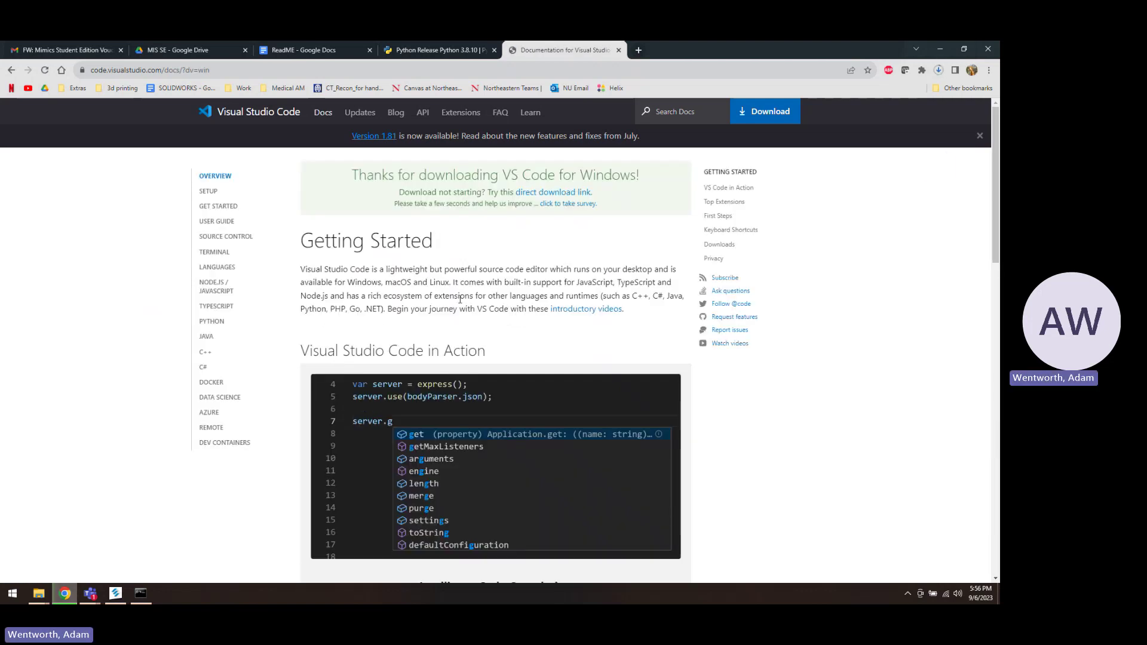
pyautogui.click(937, 67)
pyautogui.click(884, 118)
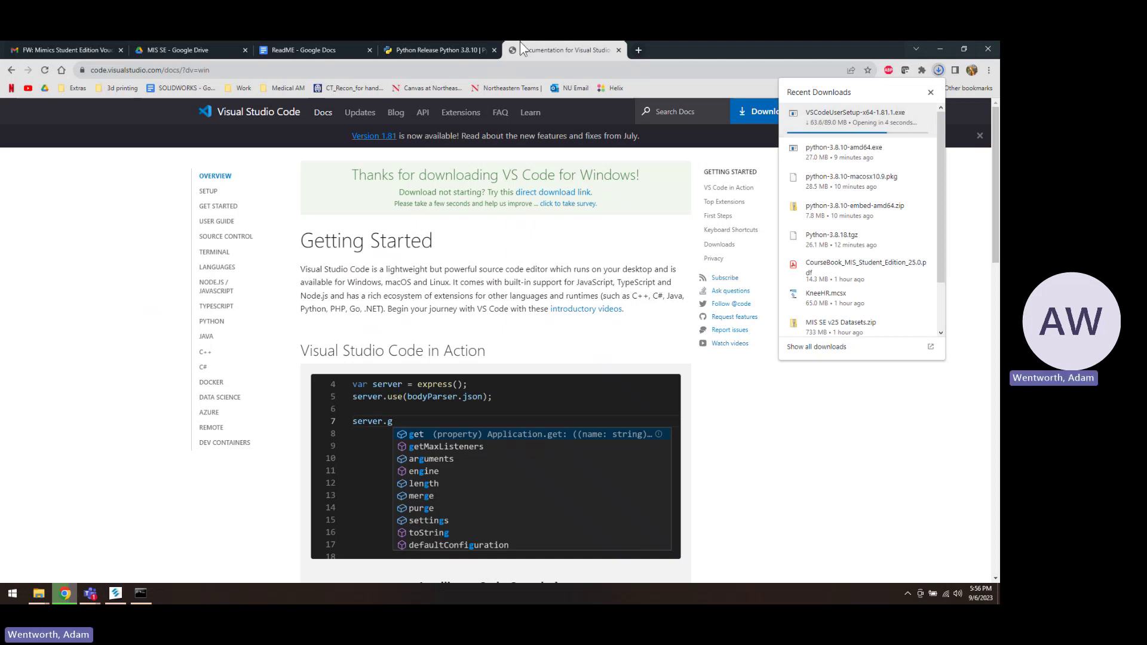
pyautogui.click(494, 50)
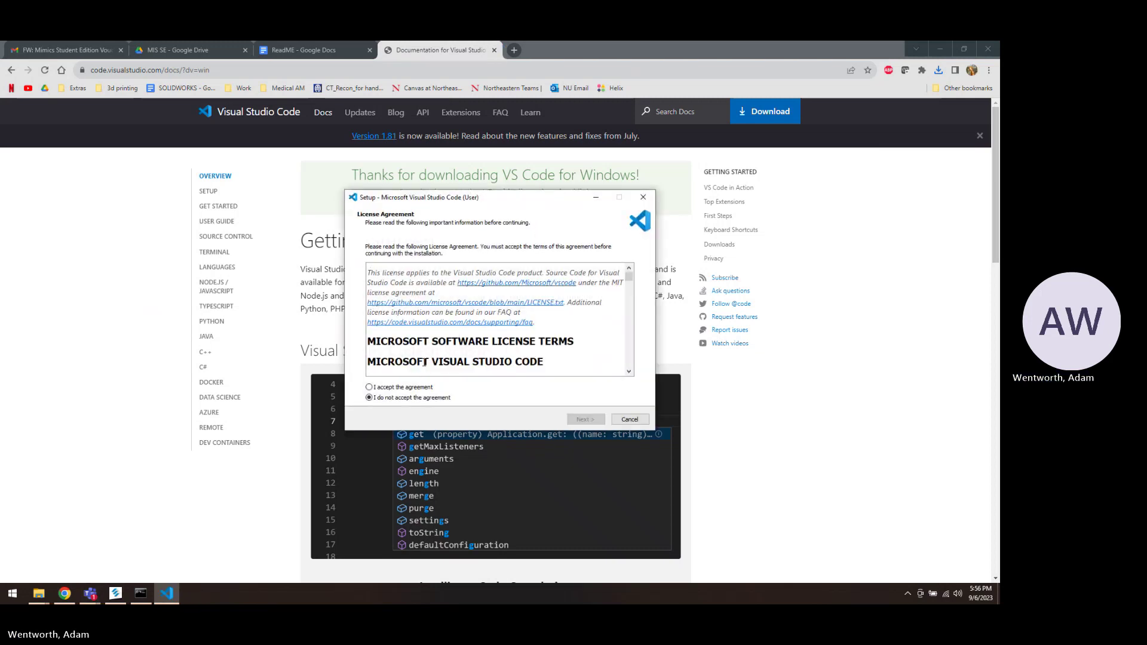
# Accept the license, keep default location, Start Menu folder and tasks, install, and finish with launch enabled.
pyautogui.click(409, 387)
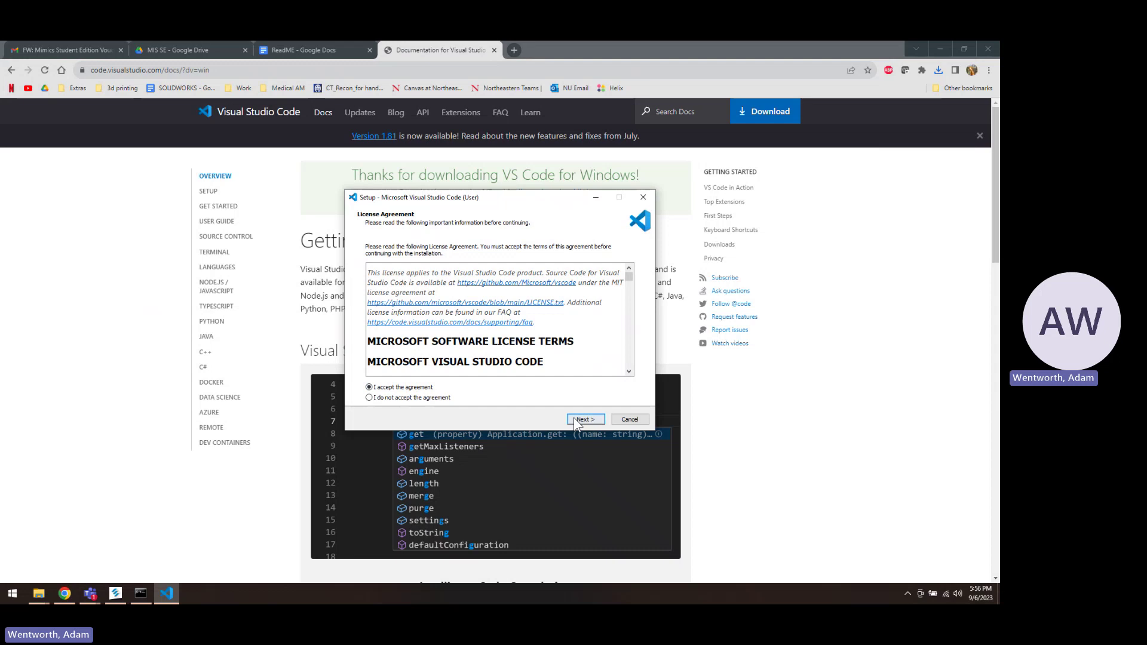
pyautogui.click(577, 421)
pyautogui.click(577, 420)
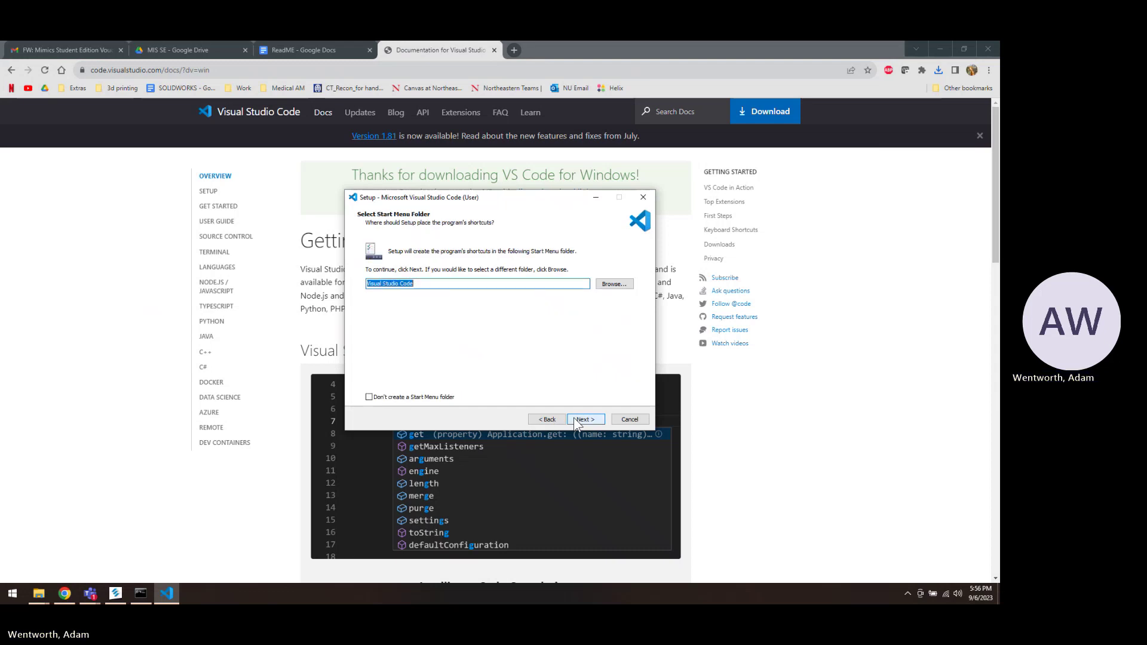
pyautogui.click(577, 421)
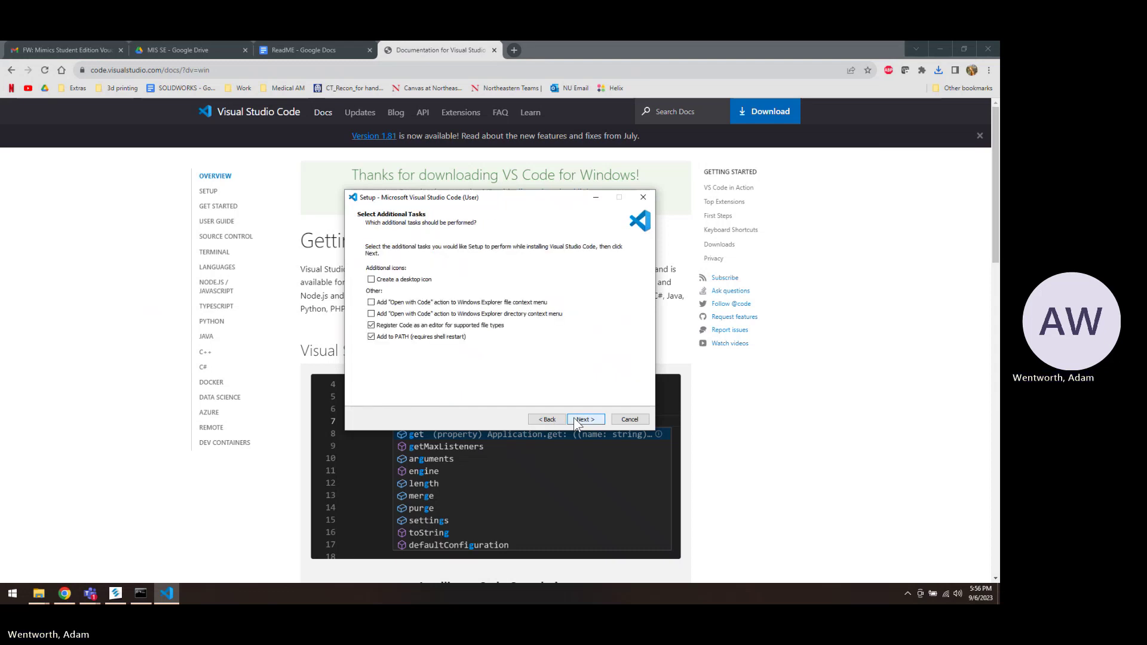
pyautogui.click(577, 420)
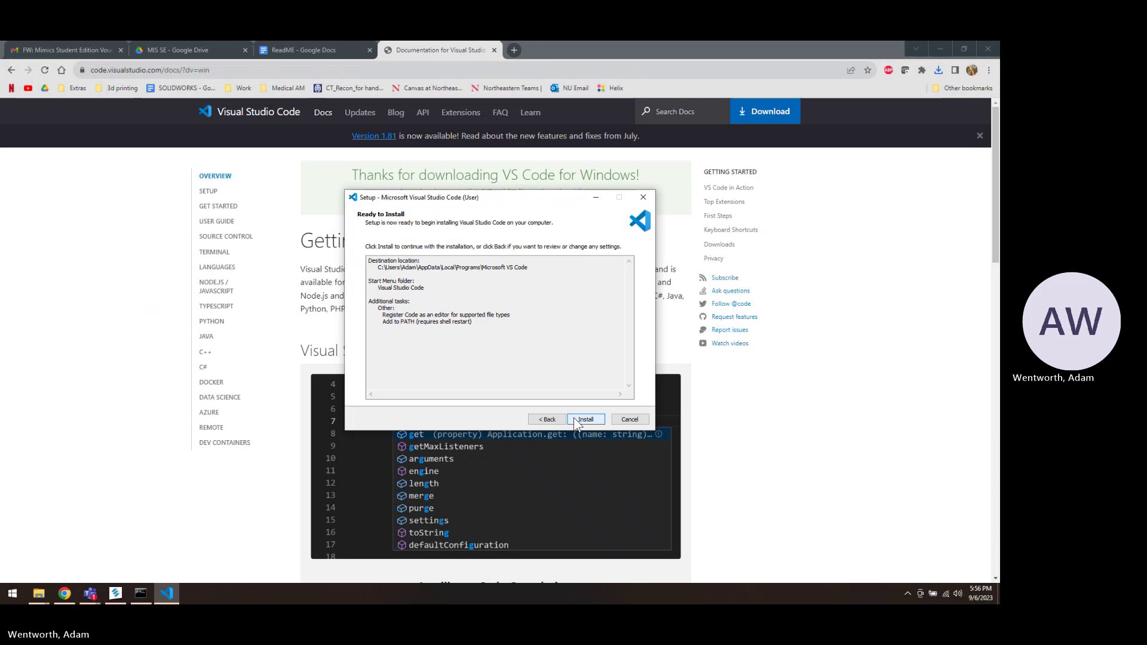
pyautogui.click(576, 419)
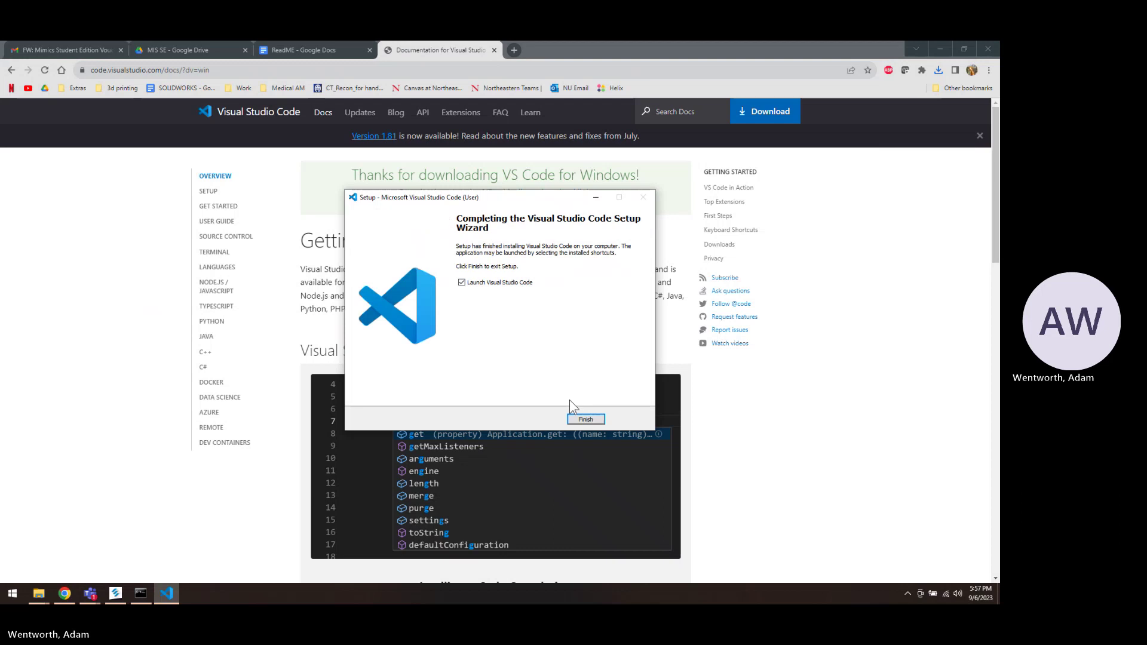
pyautogui.click(577, 420)
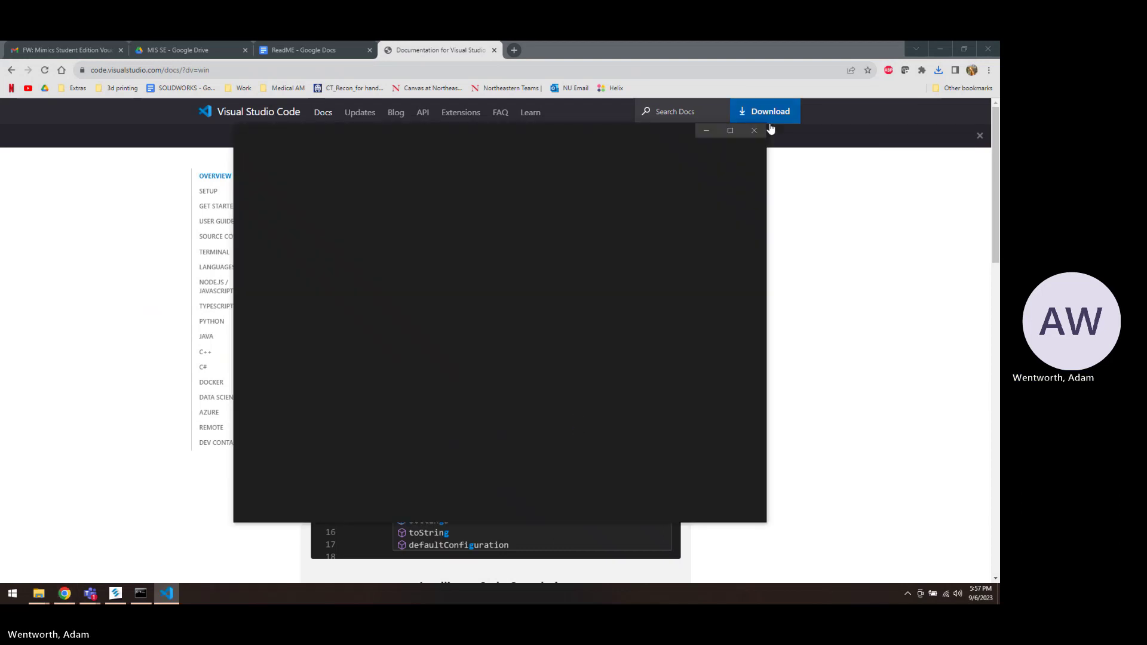
# Maximize VS Code, mark the get-started walkthrough done, and close the Welcome page.
pyautogui.click(730, 130)
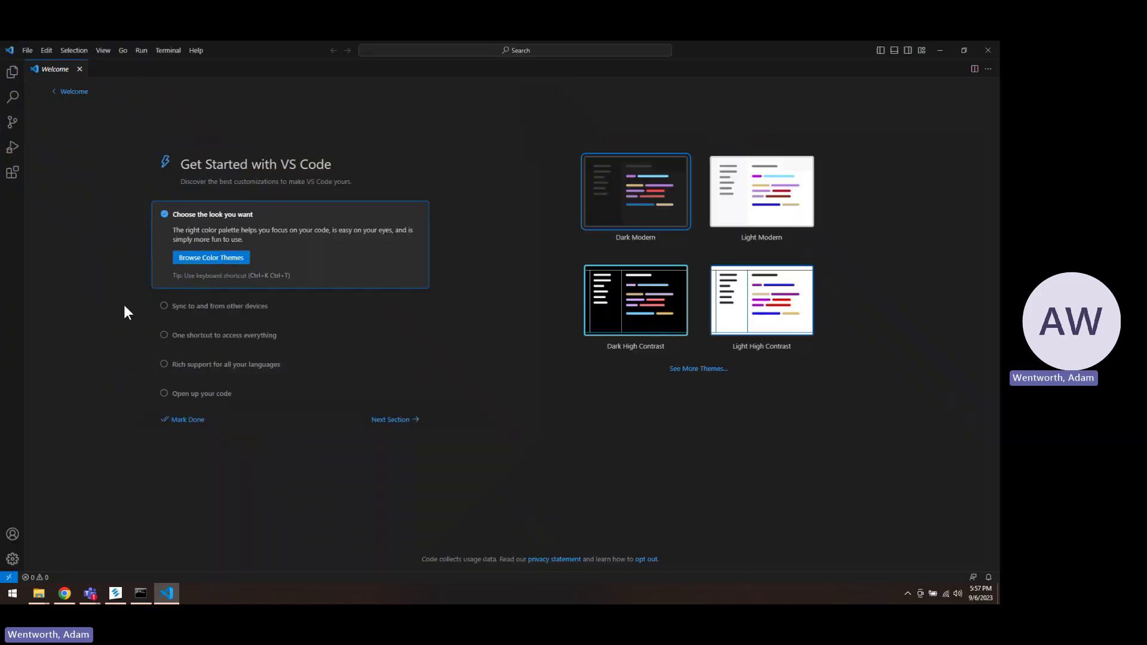
pyautogui.click(179, 420)
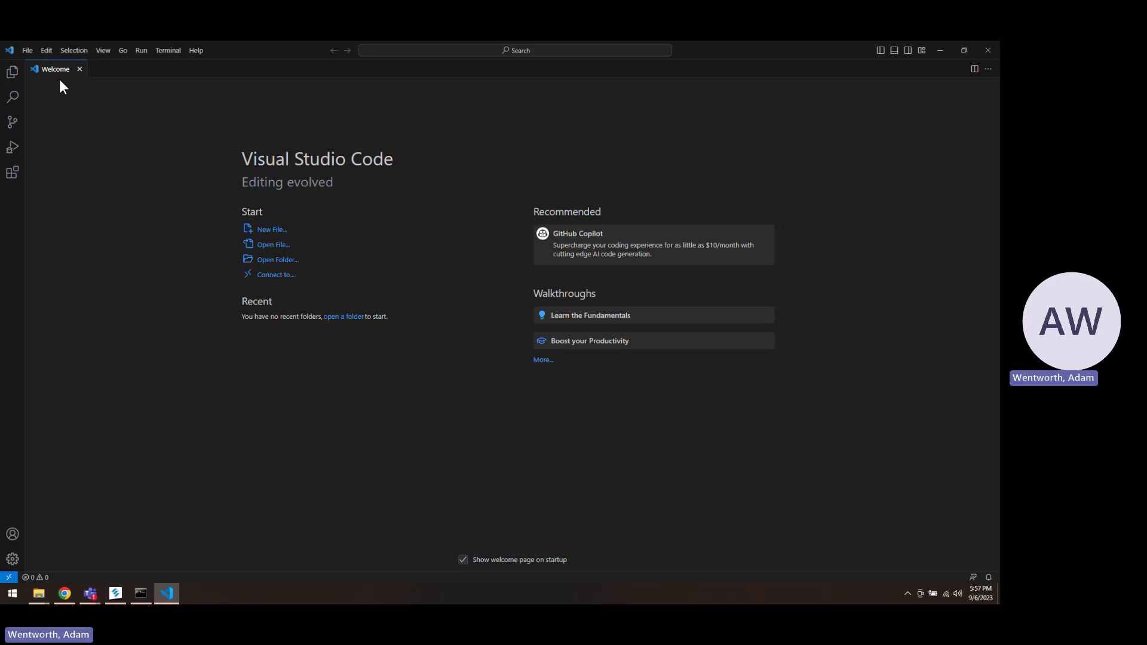
pyautogui.click(24, 50)
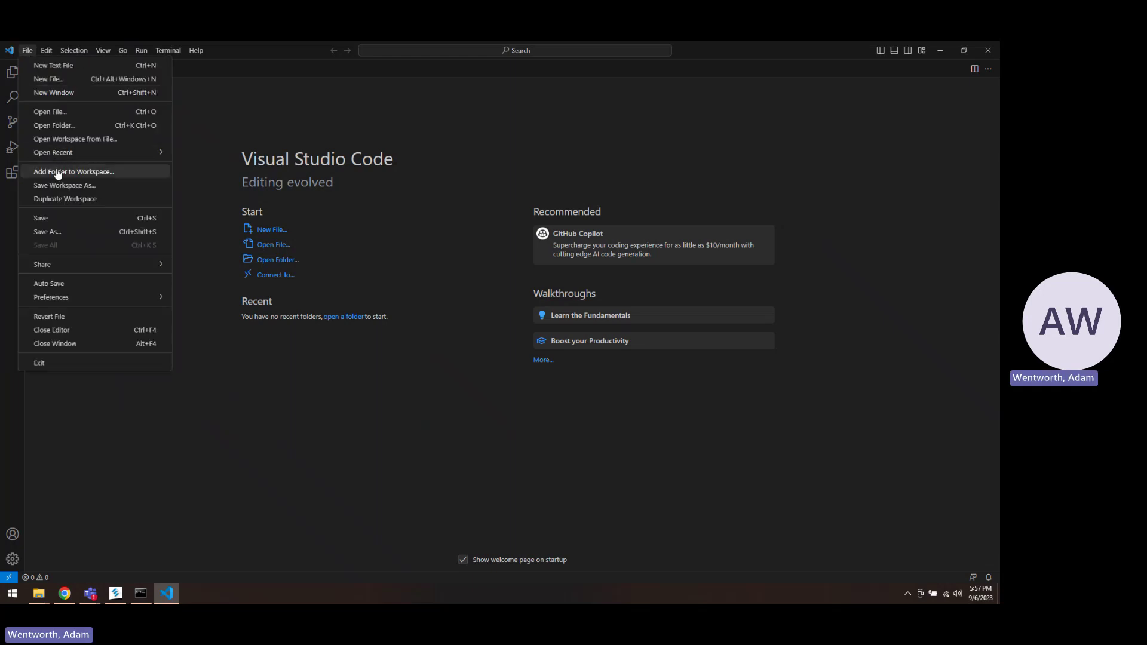
pyautogui.click(217, 118)
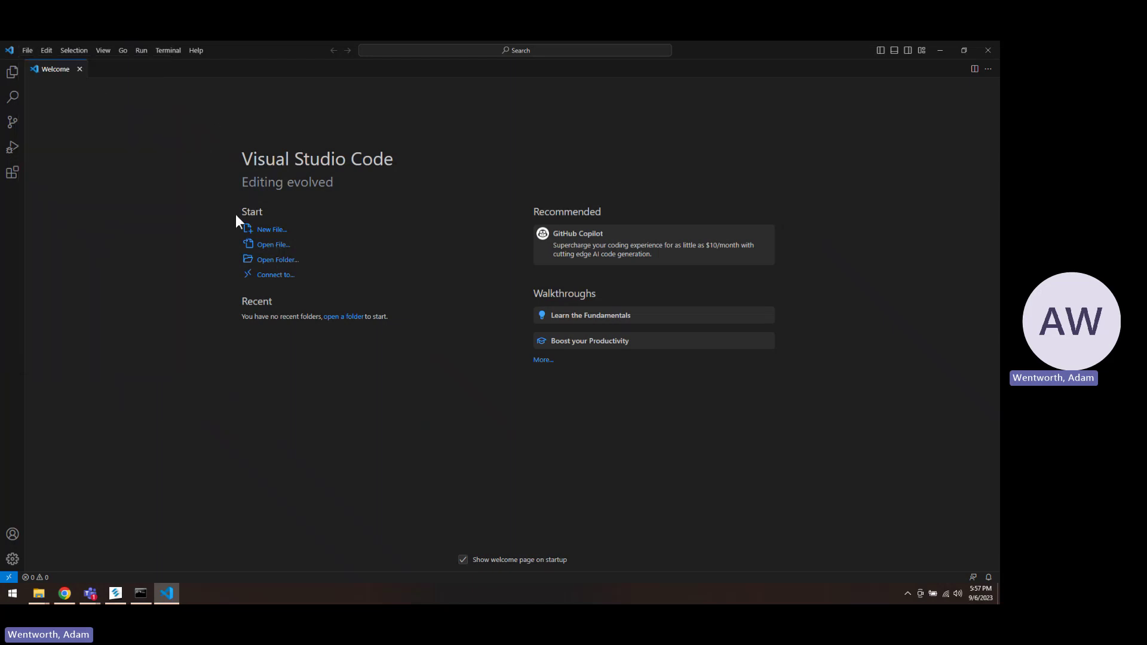
pyautogui.click(79, 69)
# Create a new Scripts folder in D:\MedData and add it to the workspace.
pyautogui.click(28, 52)
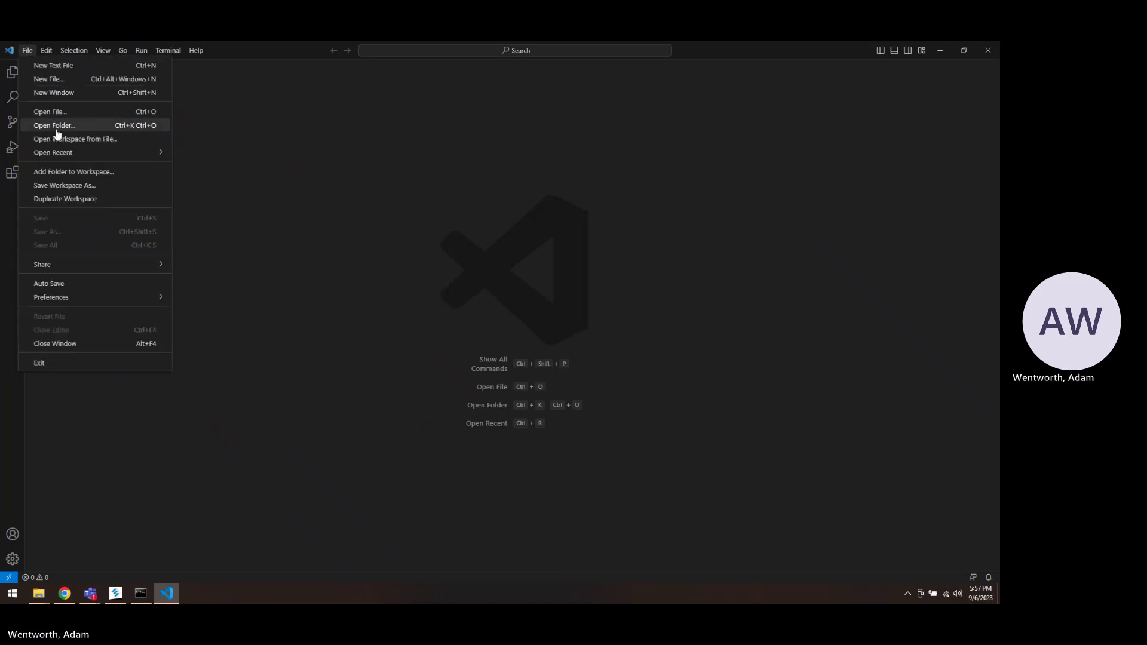
pyautogui.click(60, 171)
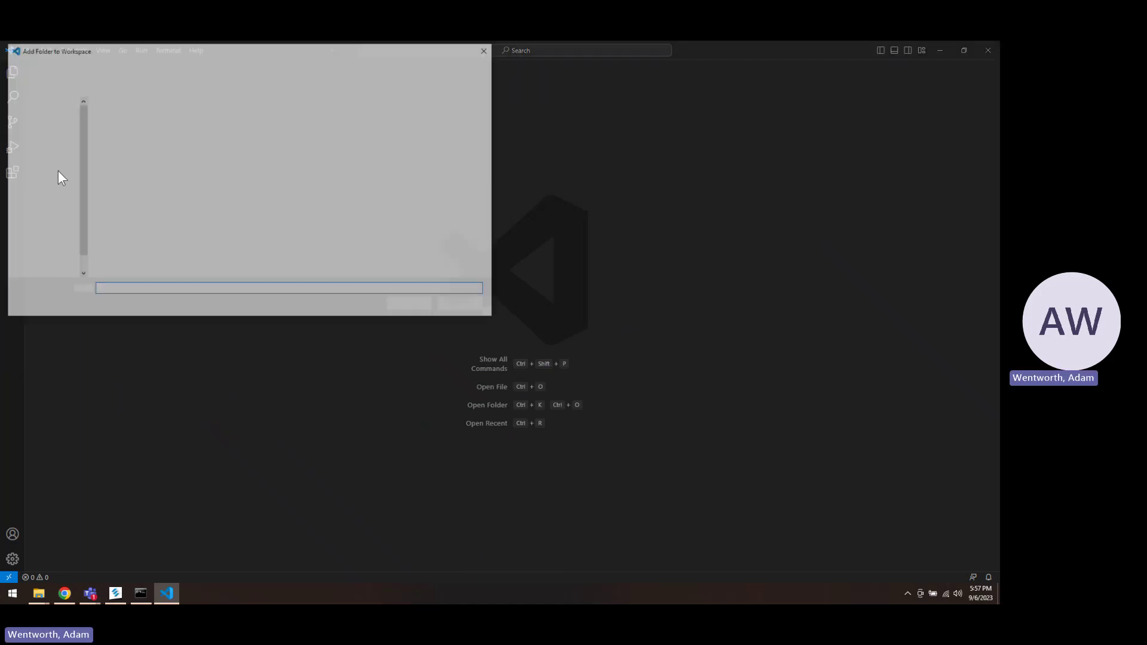
pyautogui.scroll(-4, 82, 267)
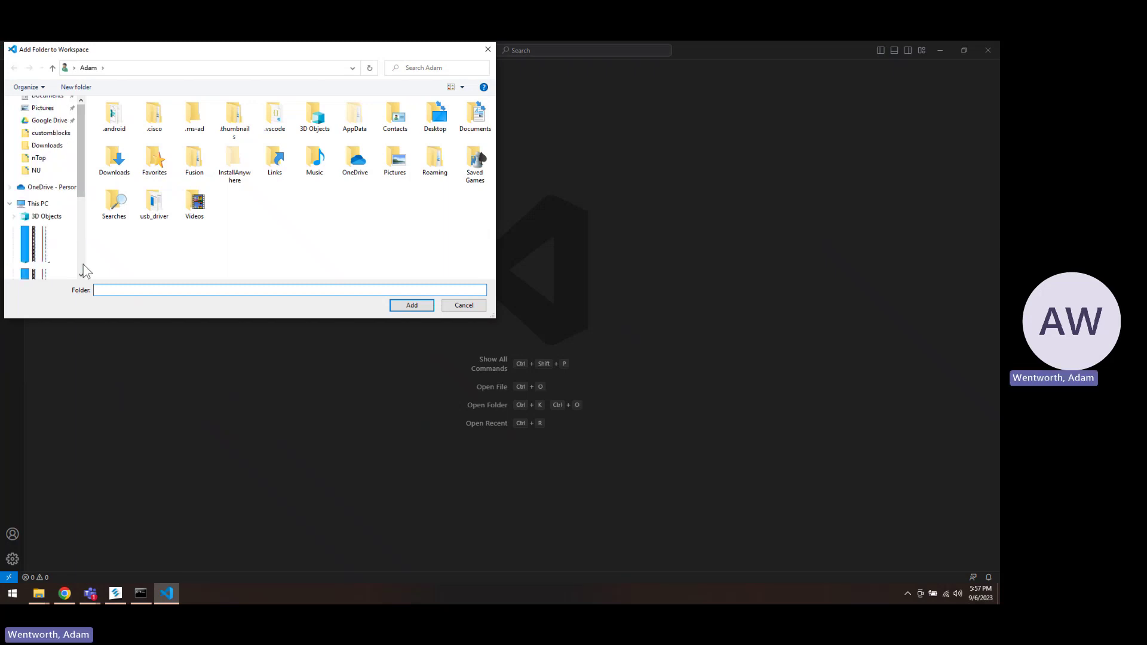
pyautogui.click(46, 218)
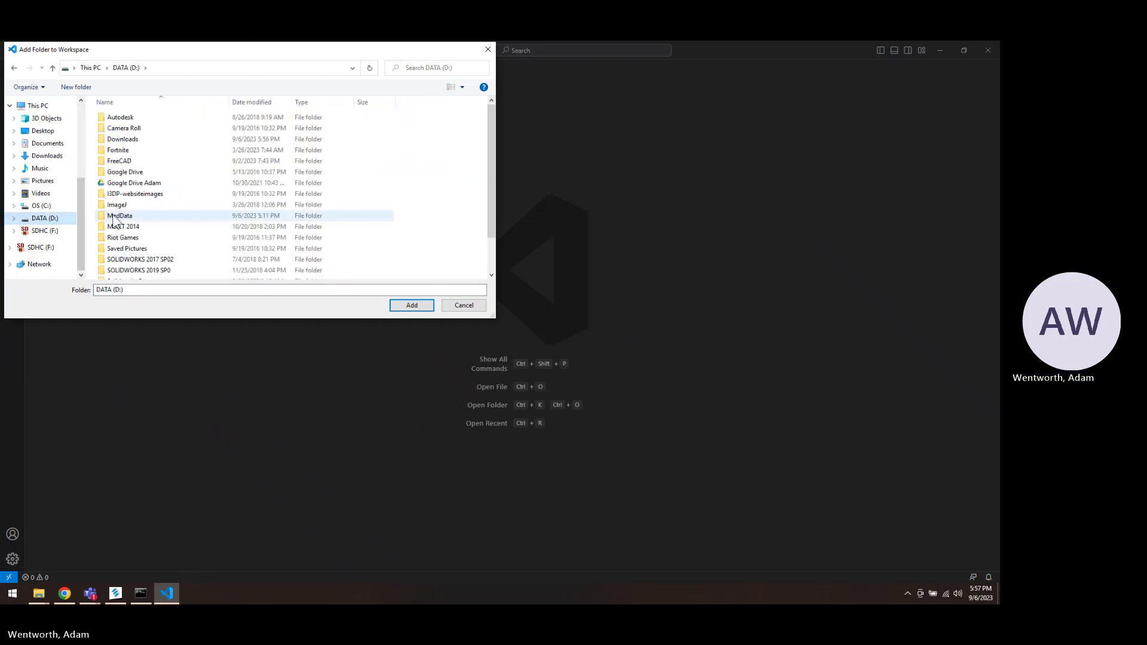
pyautogui.doubleClick(122, 215)
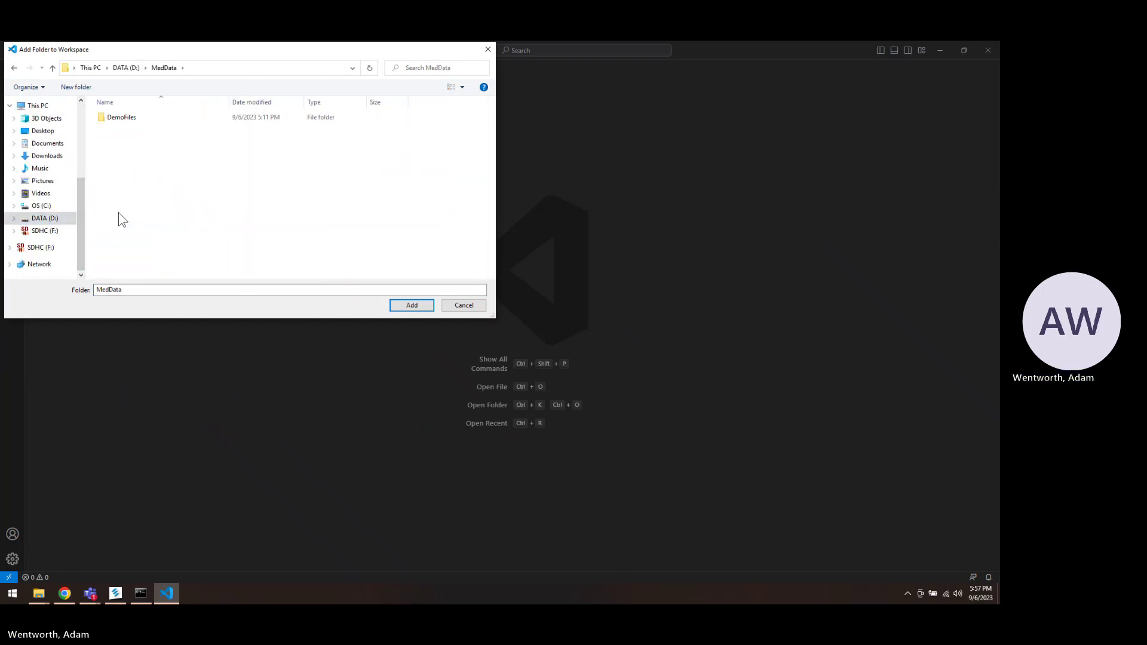
pyautogui.click(85, 91)
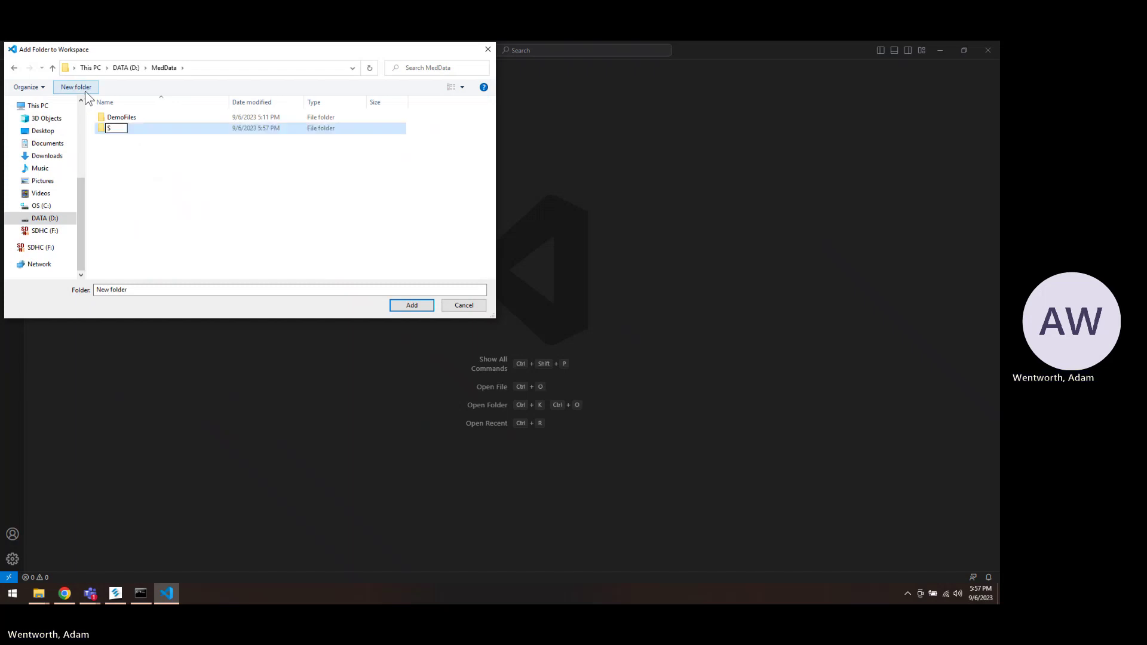
pyautogui.write('Scripts')
pyautogui.press('Return')
pyautogui.press('Return')
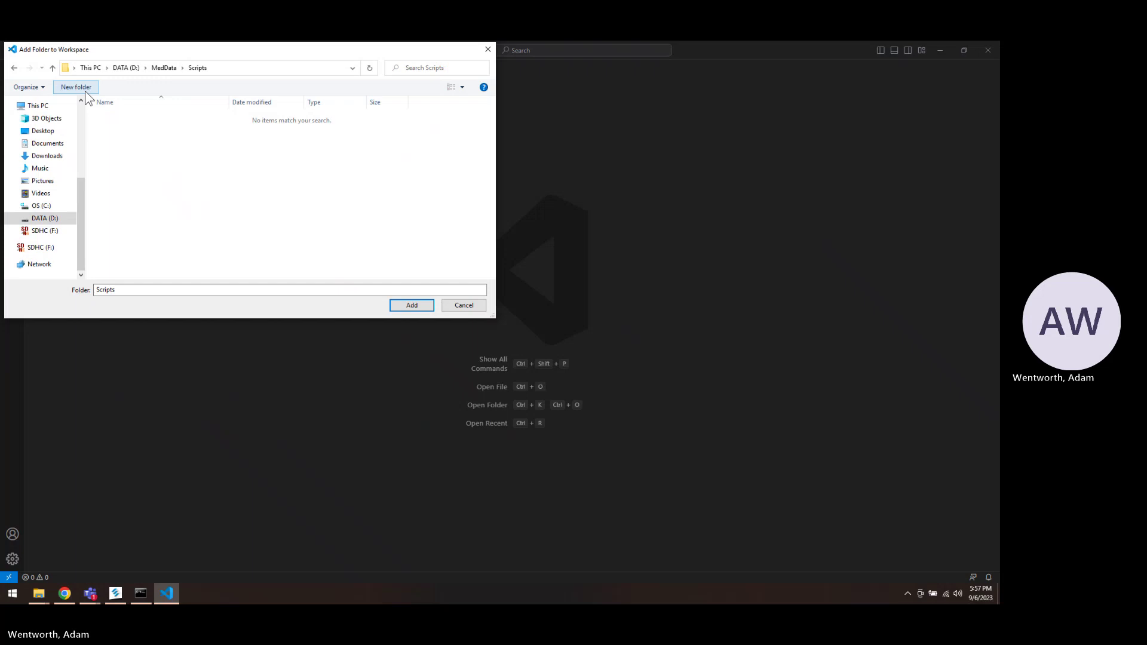
pyautogui.click(425, 307)
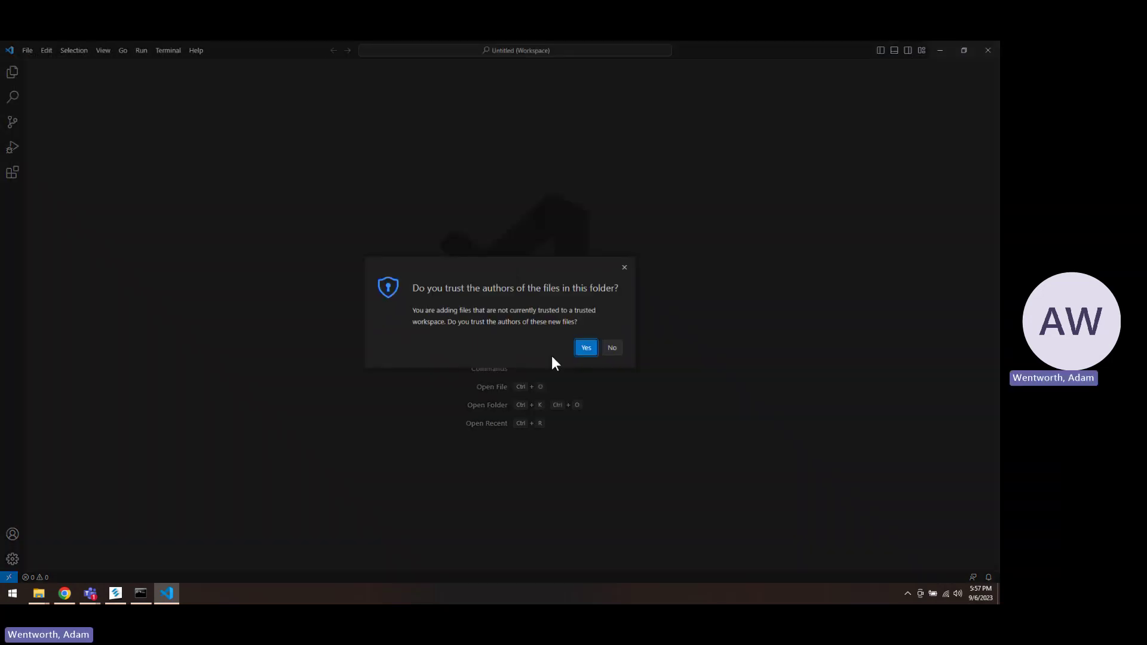
# Trust the Scripts folder's authors and create an empty test_script.py inside it.
pyautogui.click(585, 348)
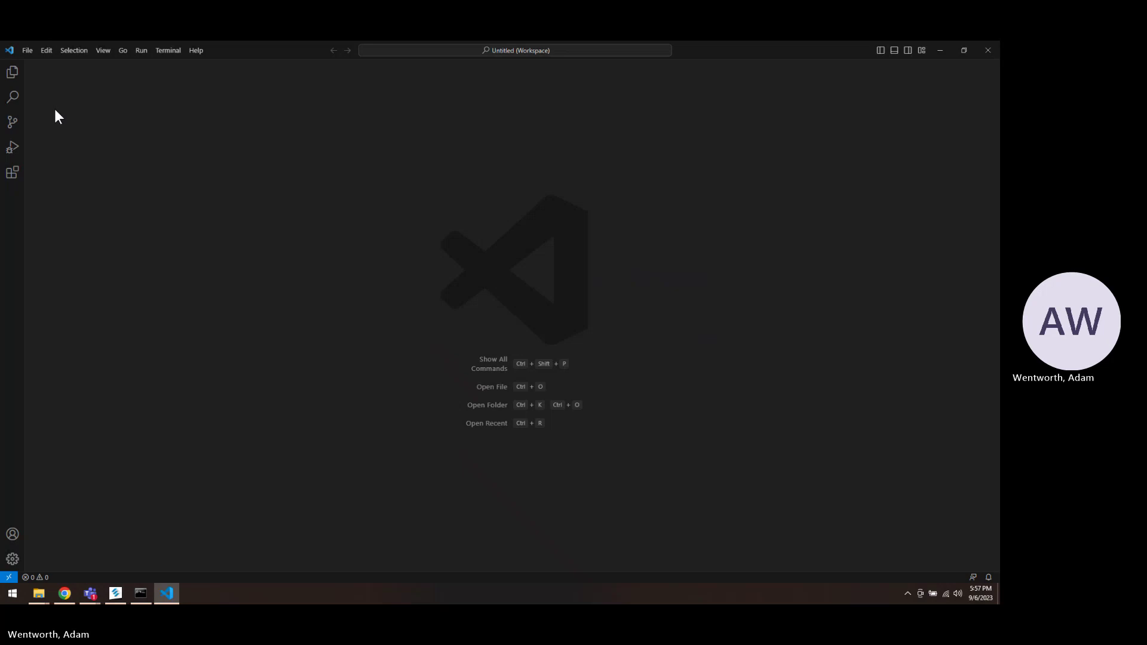
pyautogui.click(13, 74)
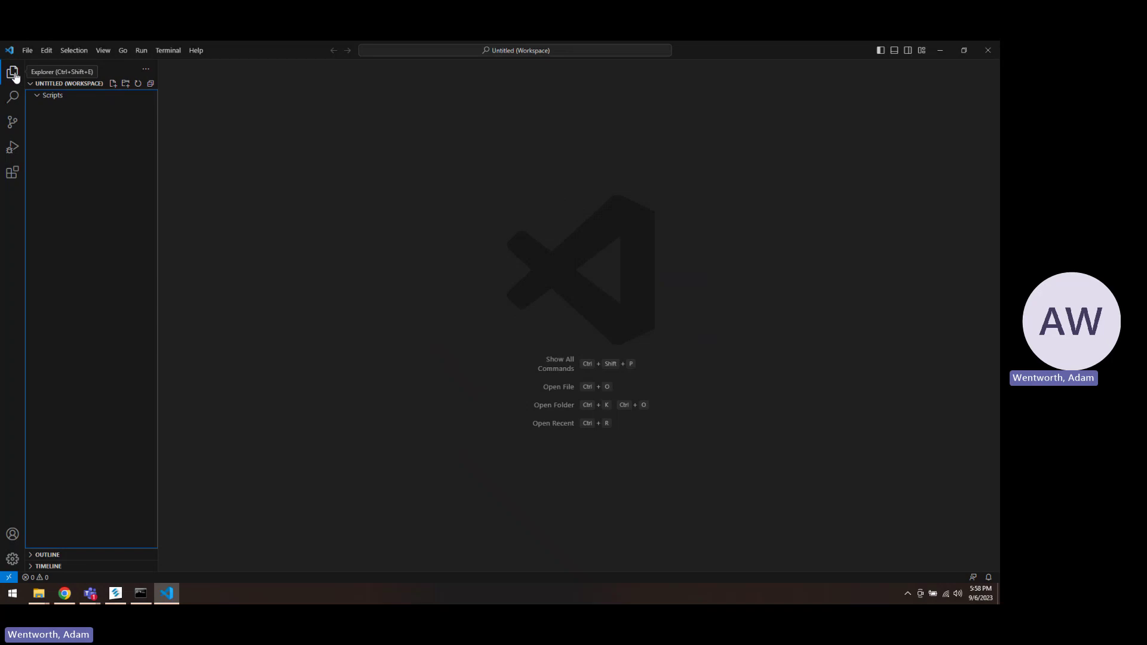
pyautogui.click(113, 84)
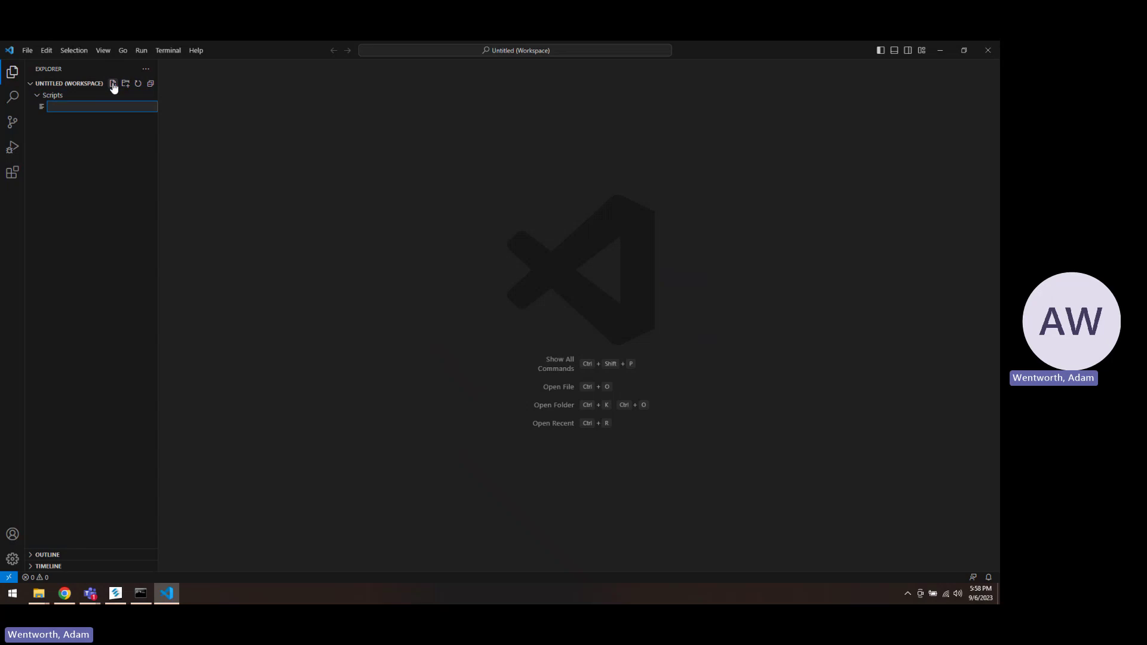
pyautogui.write('test_script.py')
pyautogui.press('Return')
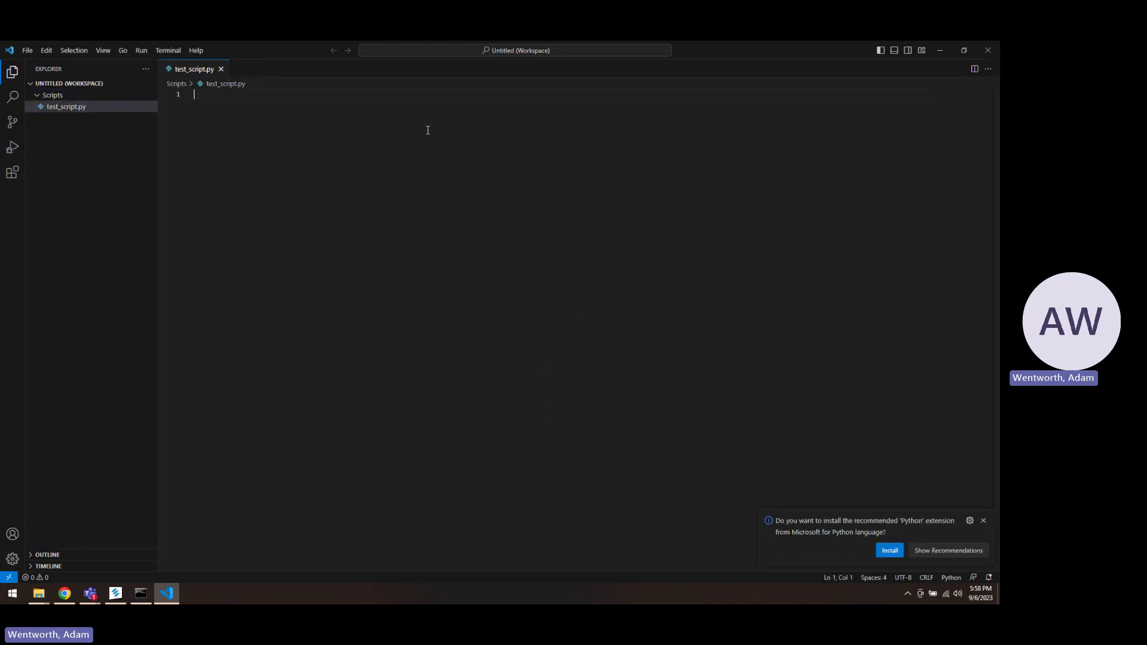
# Bring Mimics forward and browse for a Python script to run, then cancel.
pyautogui.click(118, 597)
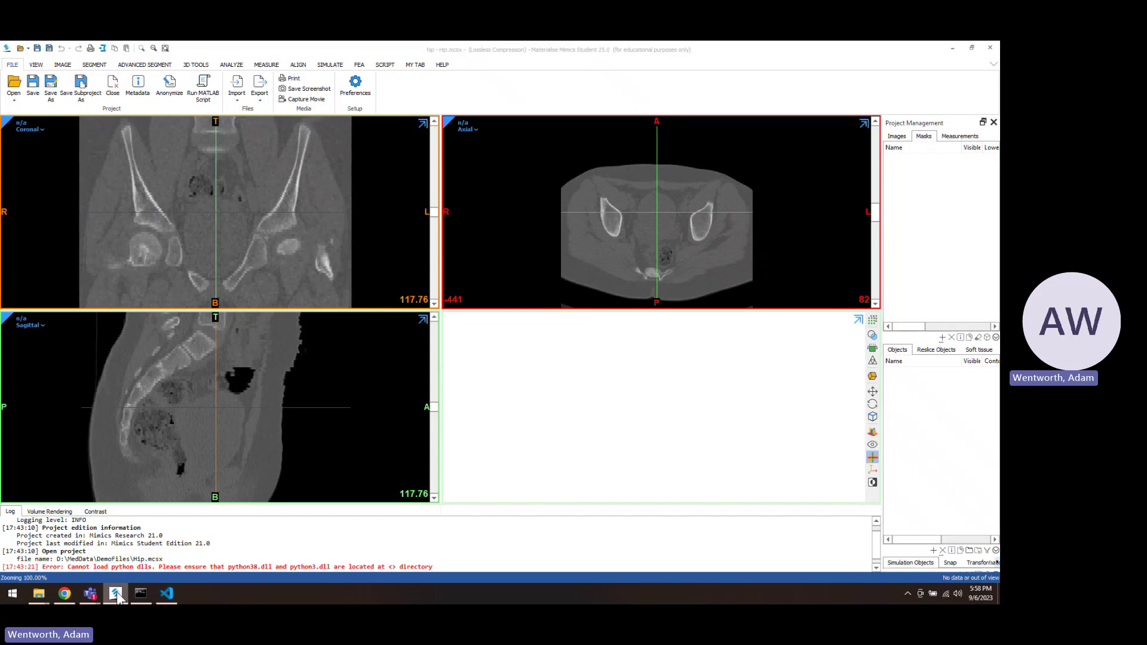
pyautogui.click(388, 66)
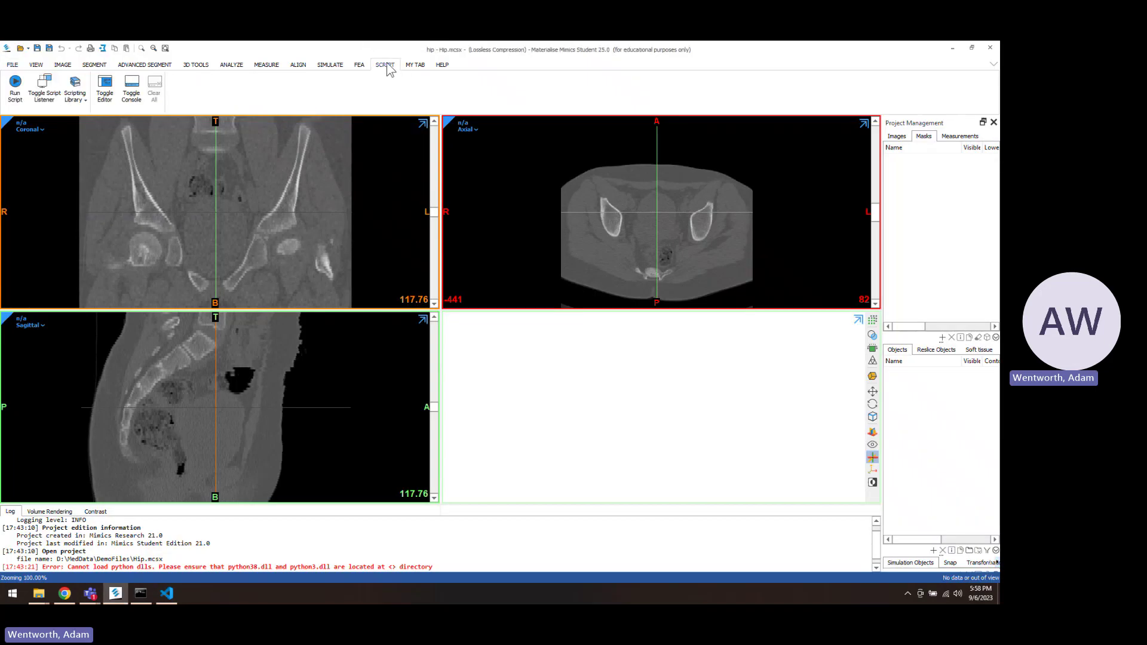
pyautogui.click(16, 95)
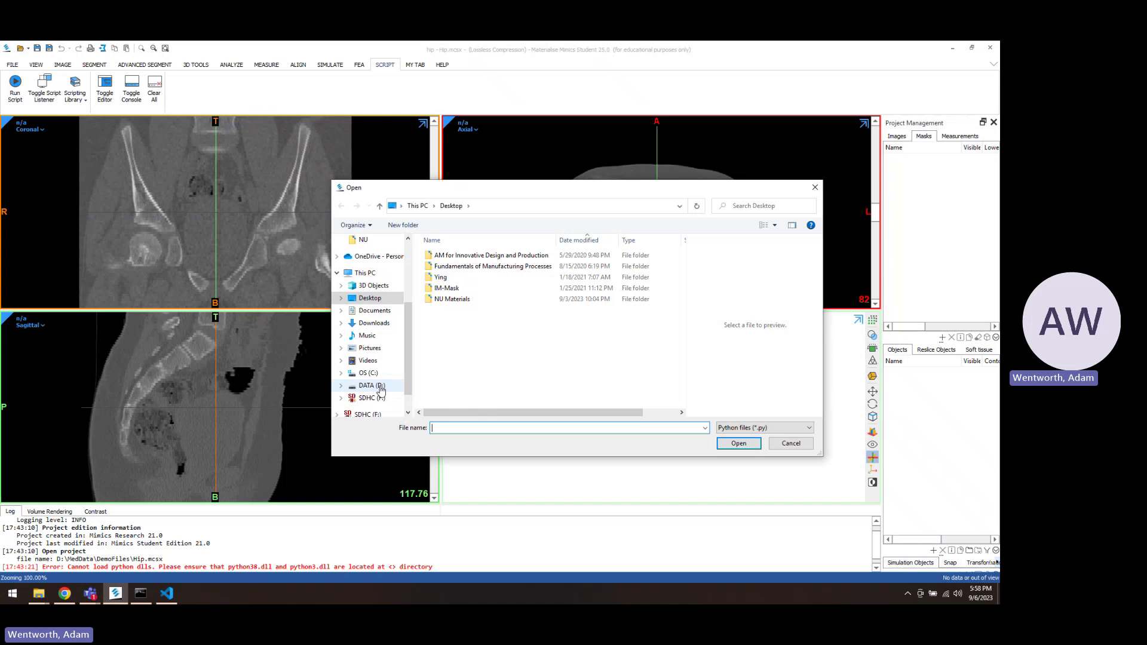
pyautogui.click(379, 387)
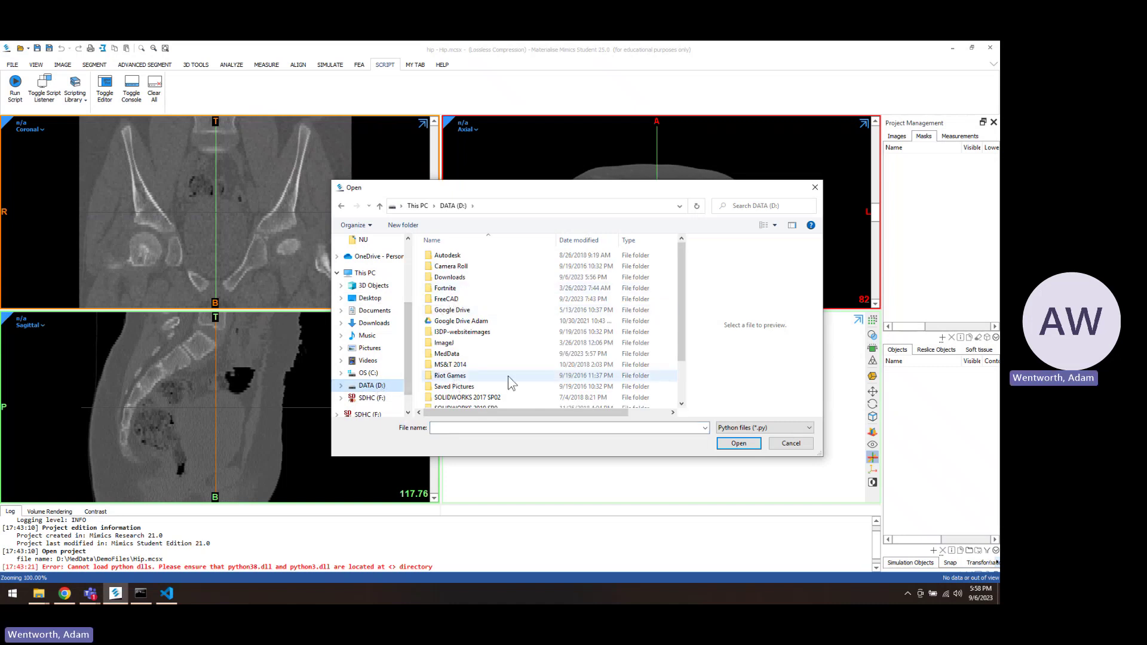
pyautogui.click(788, 444)
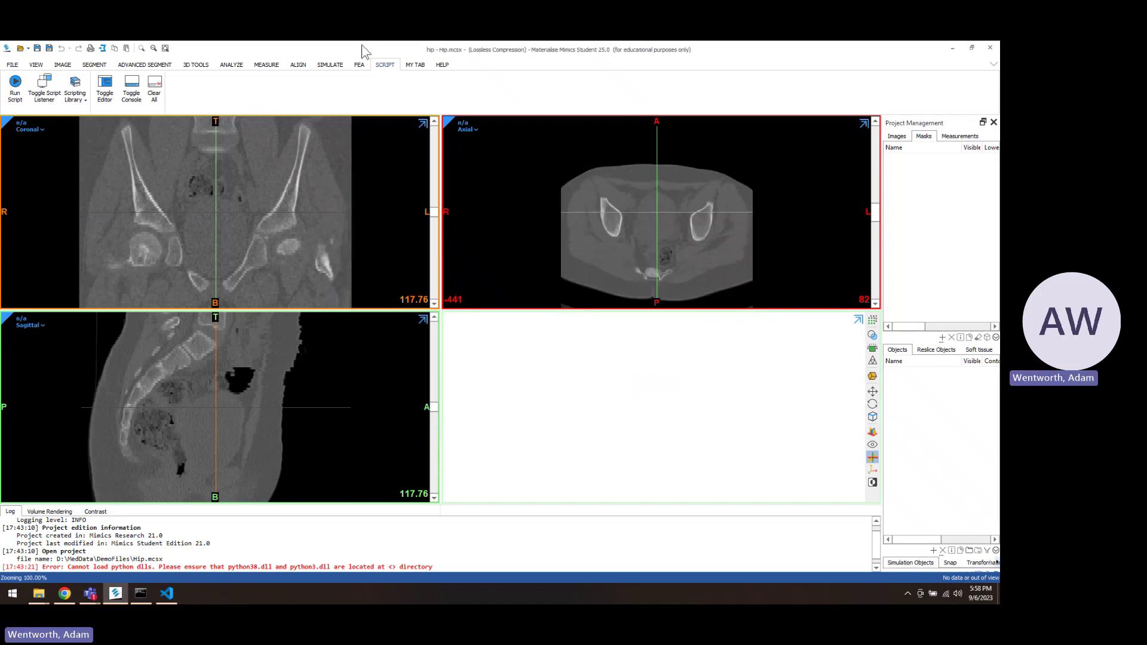
# Set the Scripting Library Path to D:/MedData/Scripts in Preferences and apply it.
pyautogui.click(12, 64)
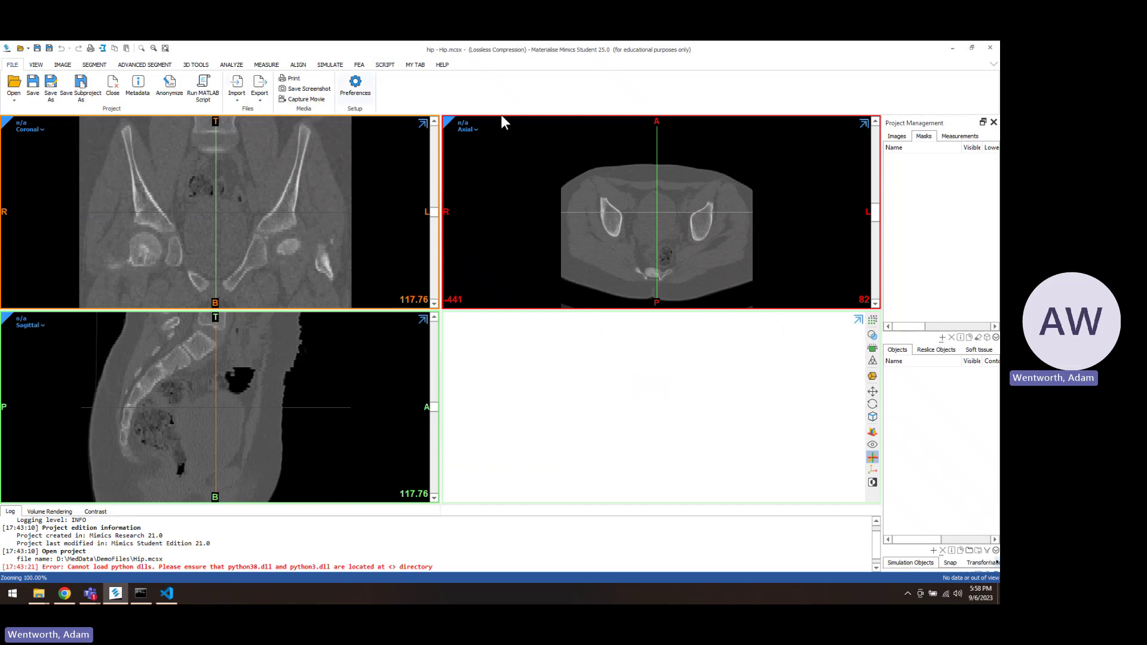
pyautogui.click(362, 88)
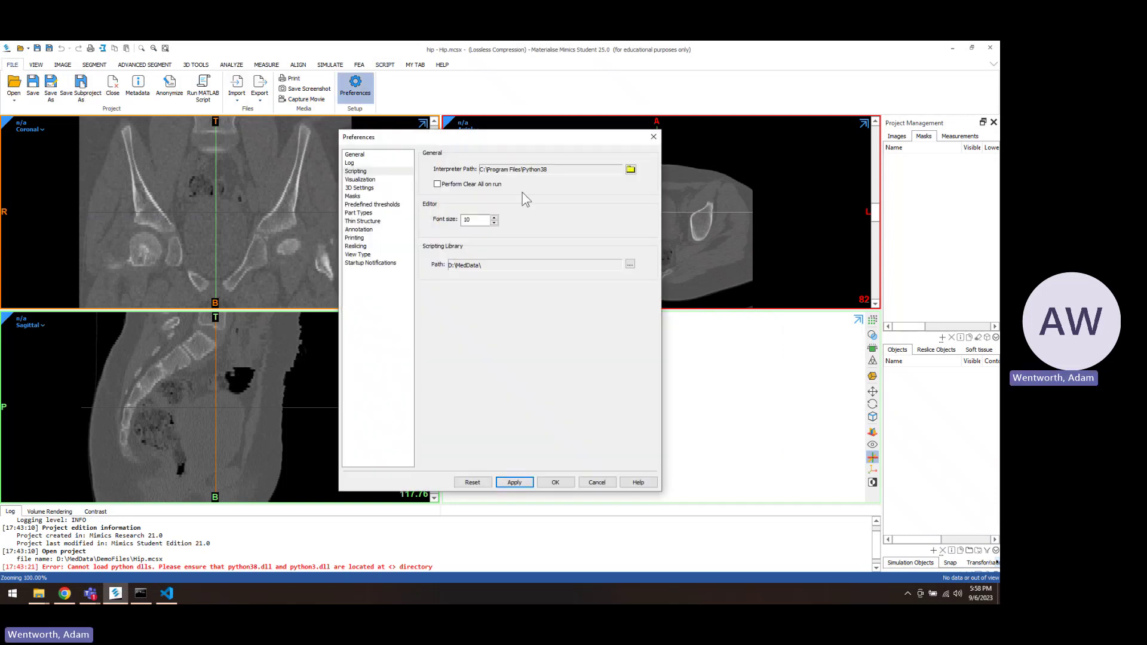
pyautogui.click(628, 264)
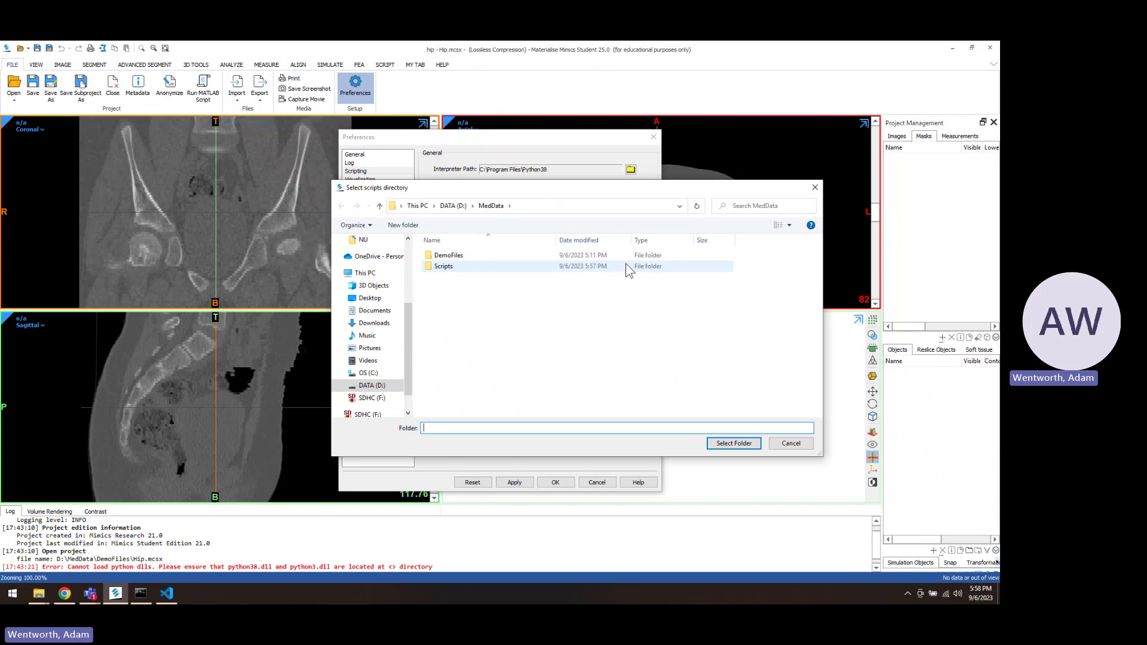
pyautogui.click(511, 267)
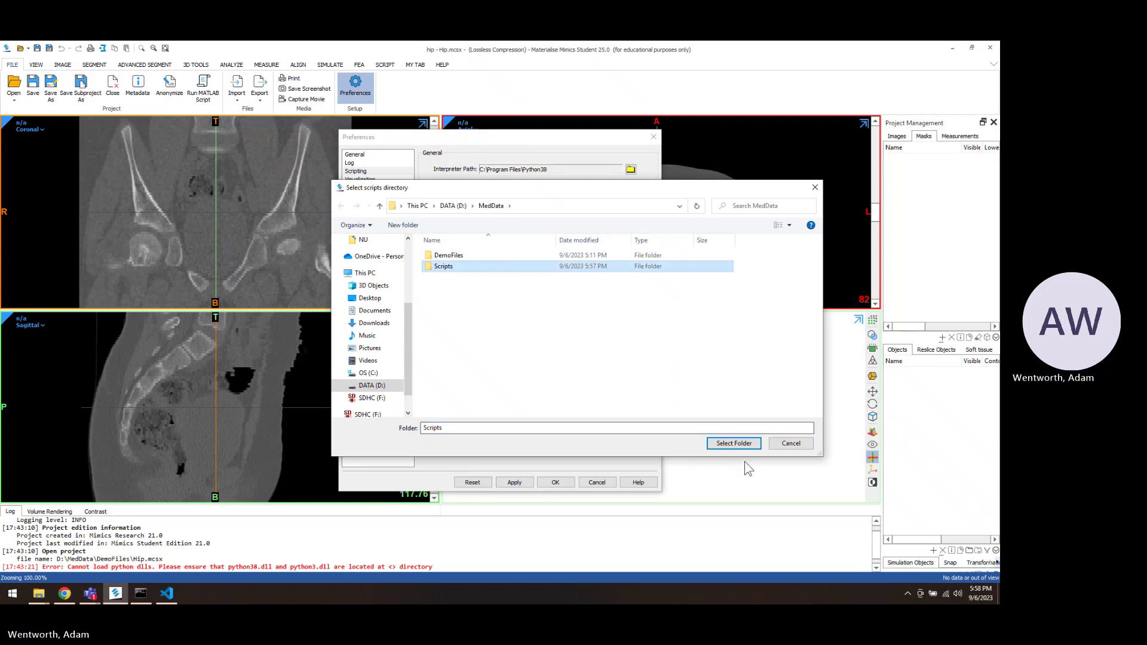
pyautogui.click(734, 443)
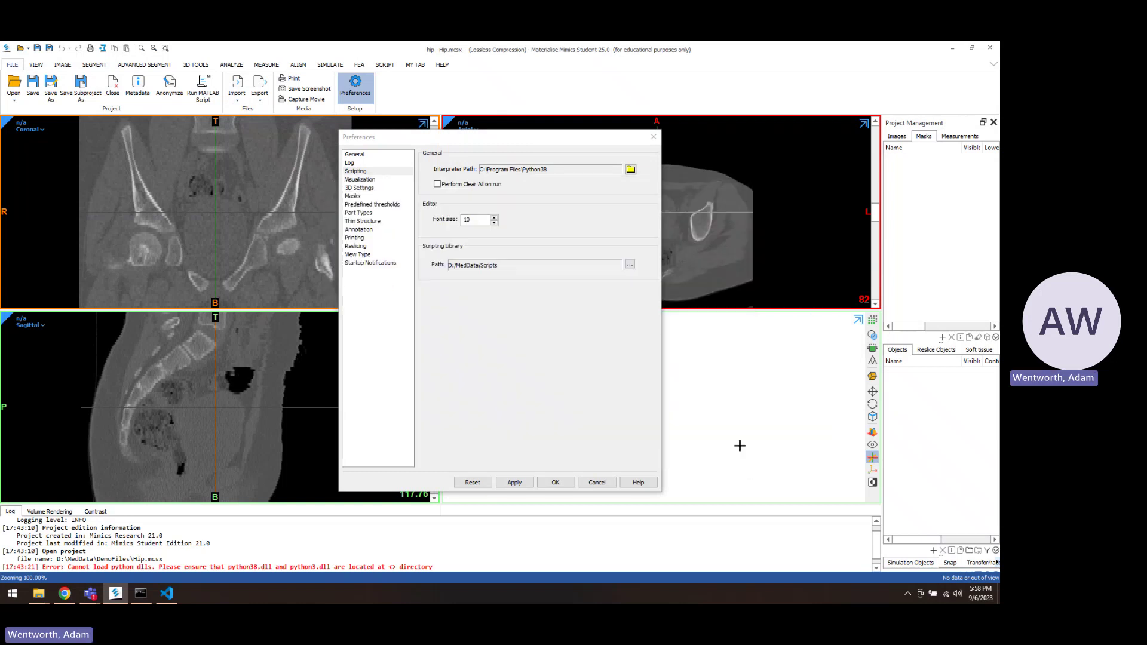
pyautogui.click(513, 482)
pyautogui.click(553, 482)
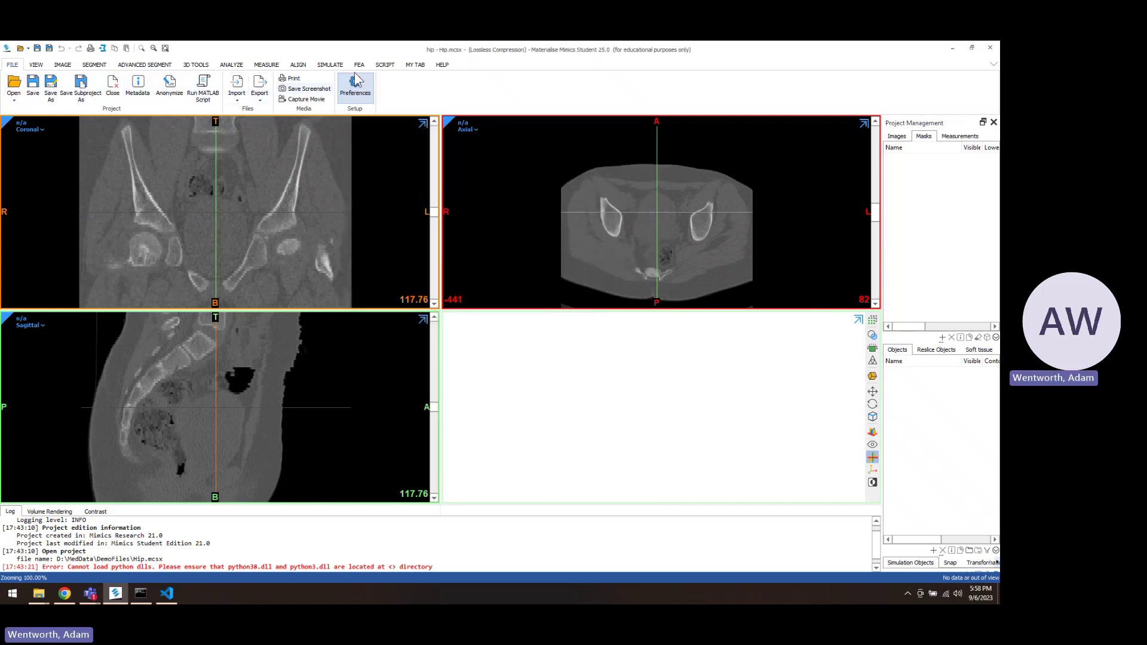
# Review the SCRIPT > Scripting Library list, then open HELP > Scripting Guide.
pyautogui.click(384, 67)
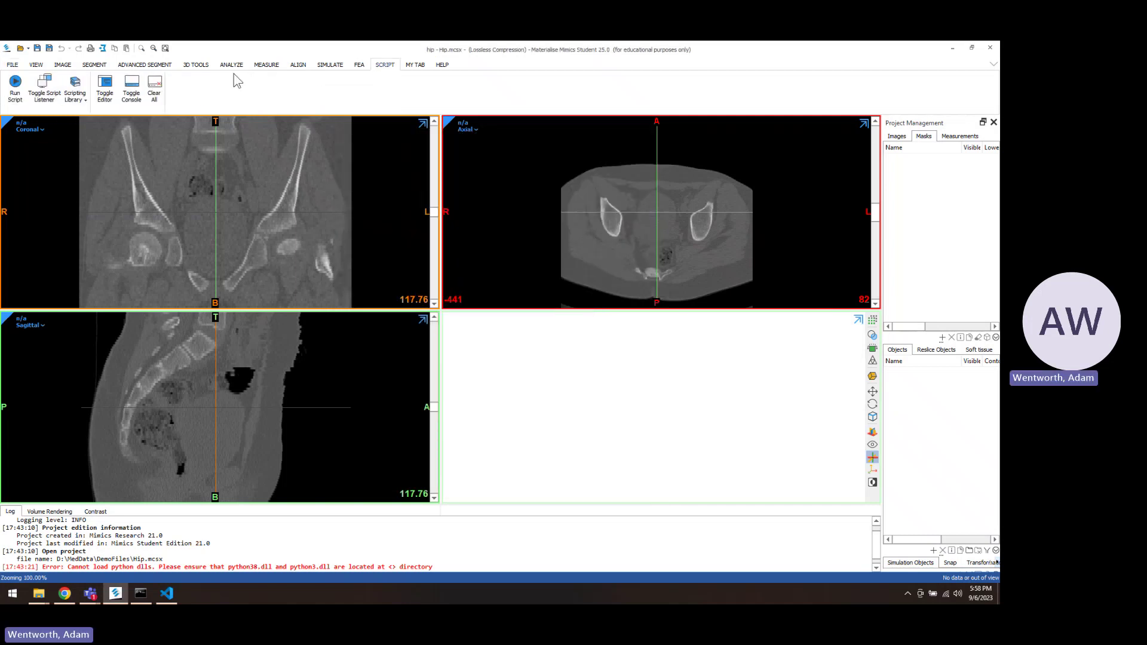
pyautogui.click(76, 96)
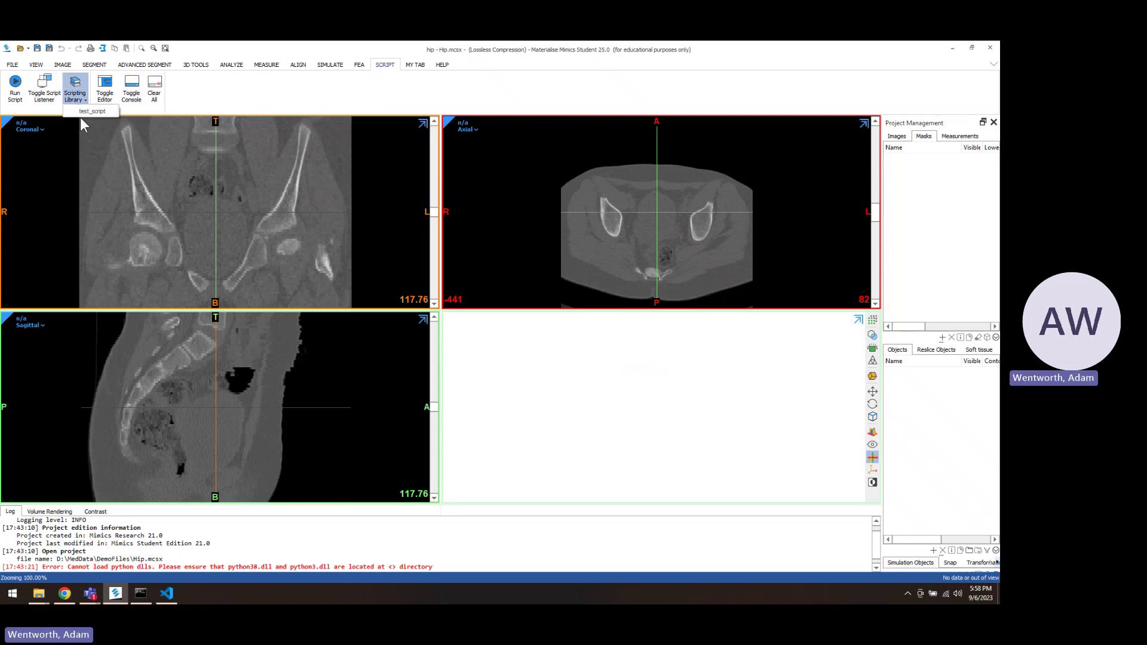
pyautogui.click(692, 464)
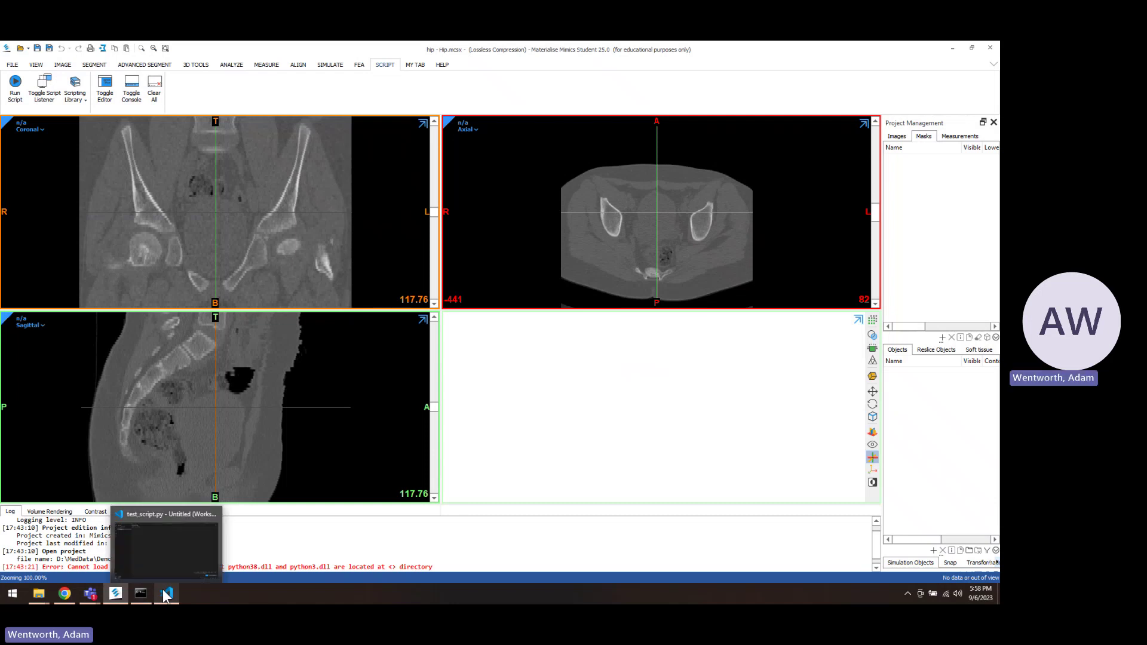
pyautogui.click(441, 65)
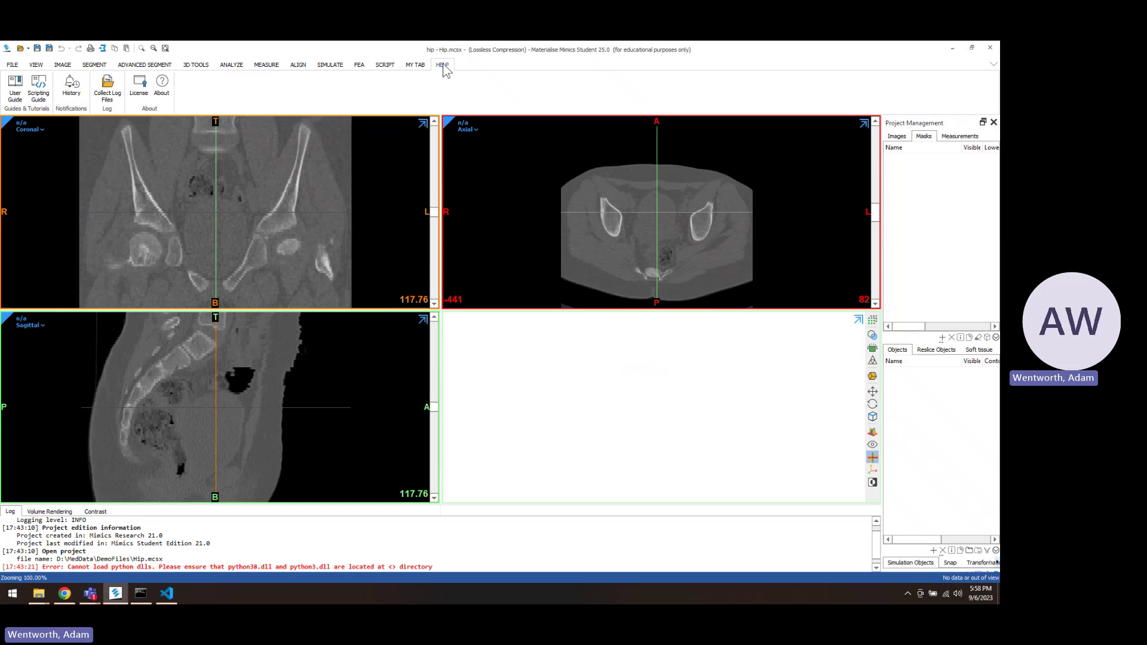
pyautogui.click(38, 88)
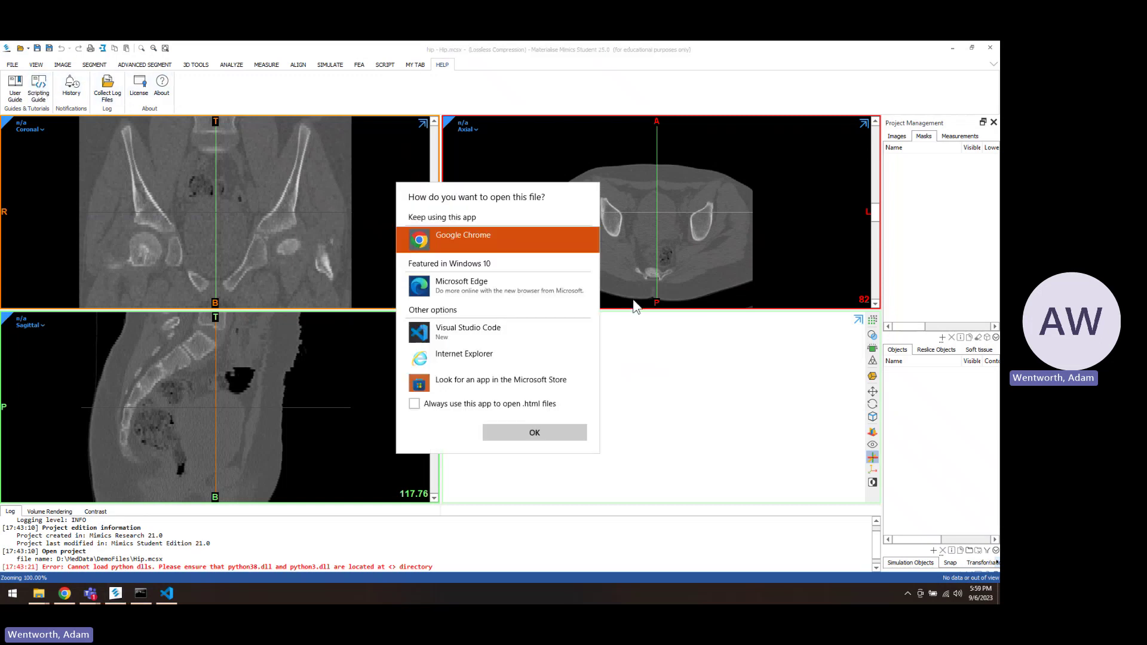
# Open the guide in Chrome, try a search for 'find', then clear it.
pyautogui.click(567, 438)
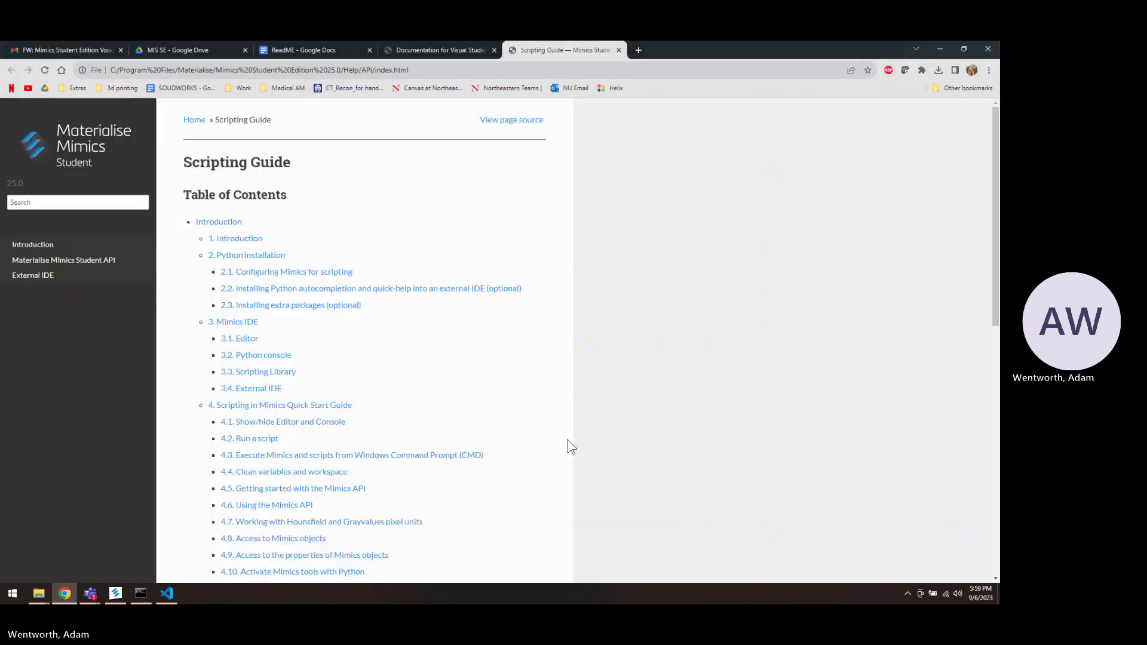
pyautogui.click(59, 204)
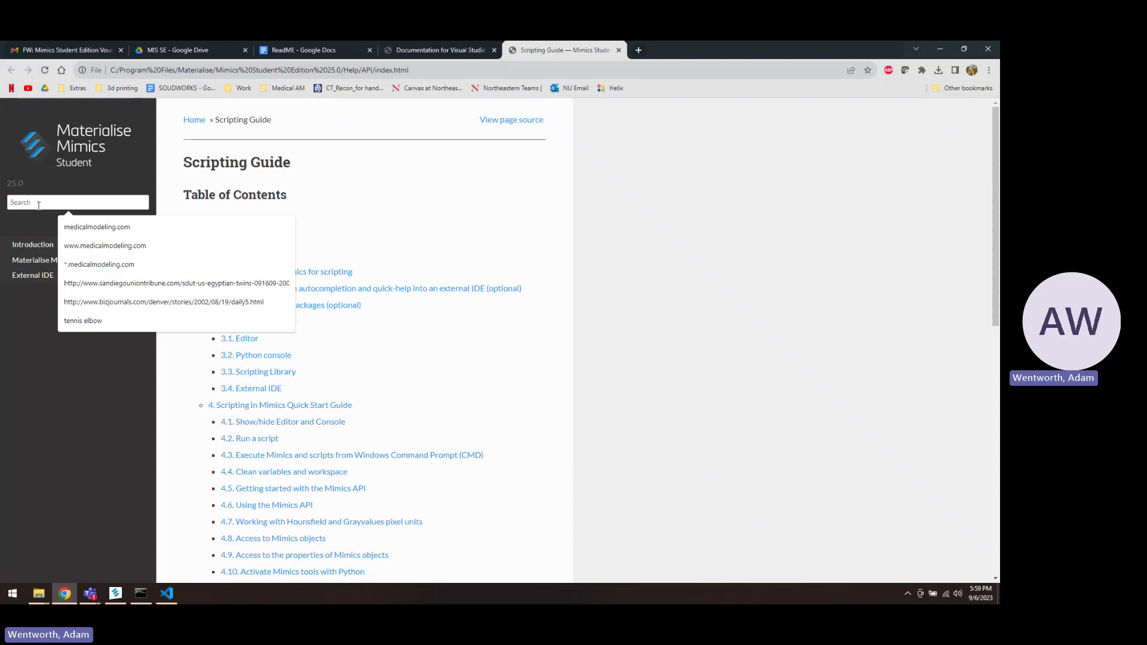
pyautogui.write('find')
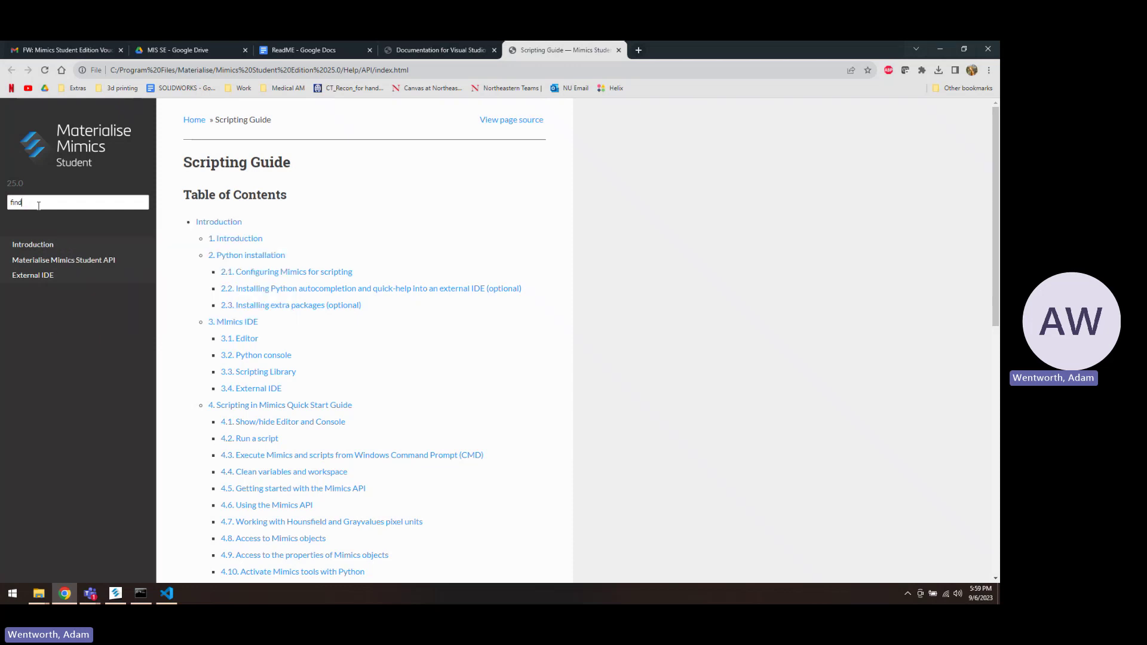
pyautogui.press('Return')
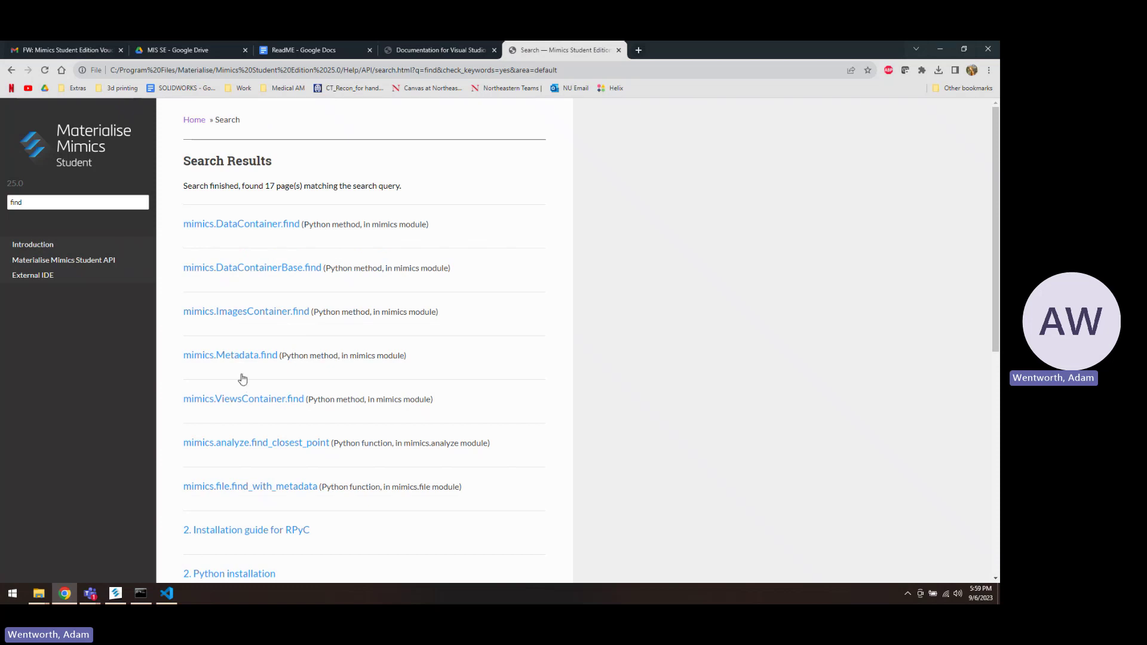
pyautogui.click(59, 197)
pyautogui.moveTo(36, 205); pyautogui.dragTo(9, 204)
pyautogui.press('BackSpace')
# Search the guide for 'mask' and select the mimics.segment.create_mask signature.
pyautogui.click(28, 202)
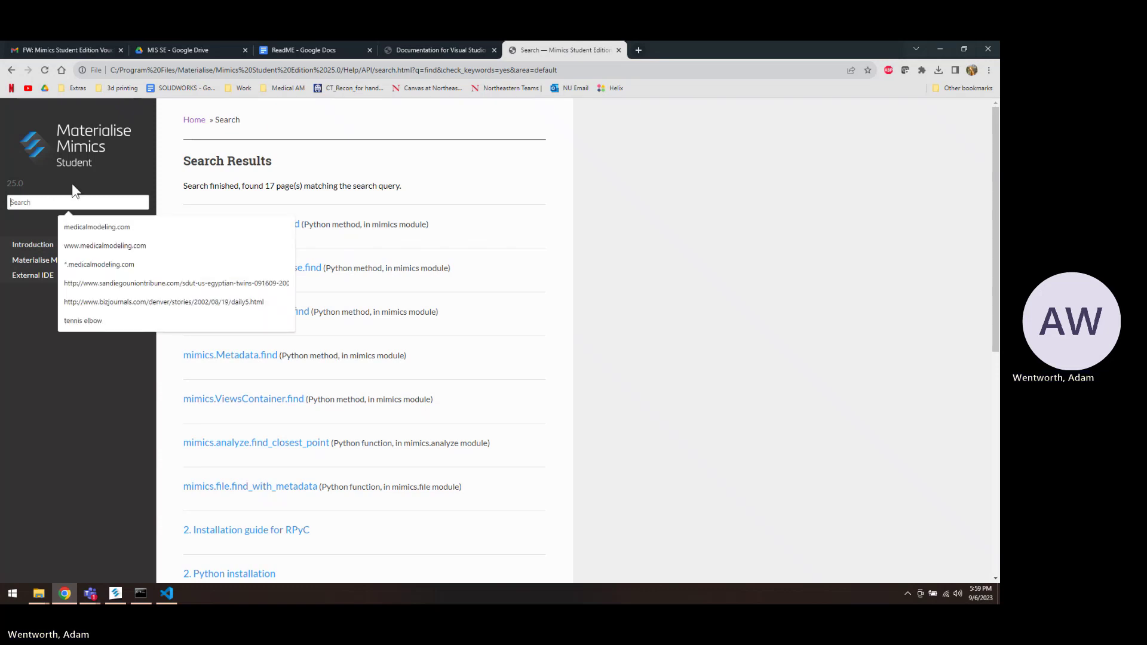
pyautogui.press('Escape')
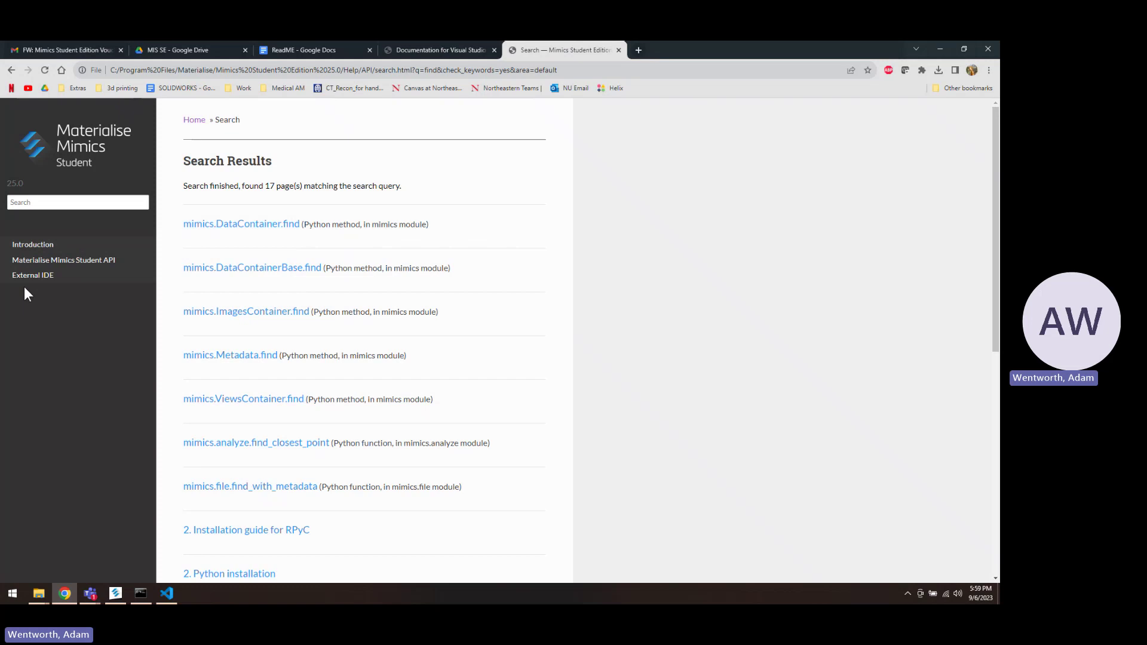
pyautogui.click(33, 201)
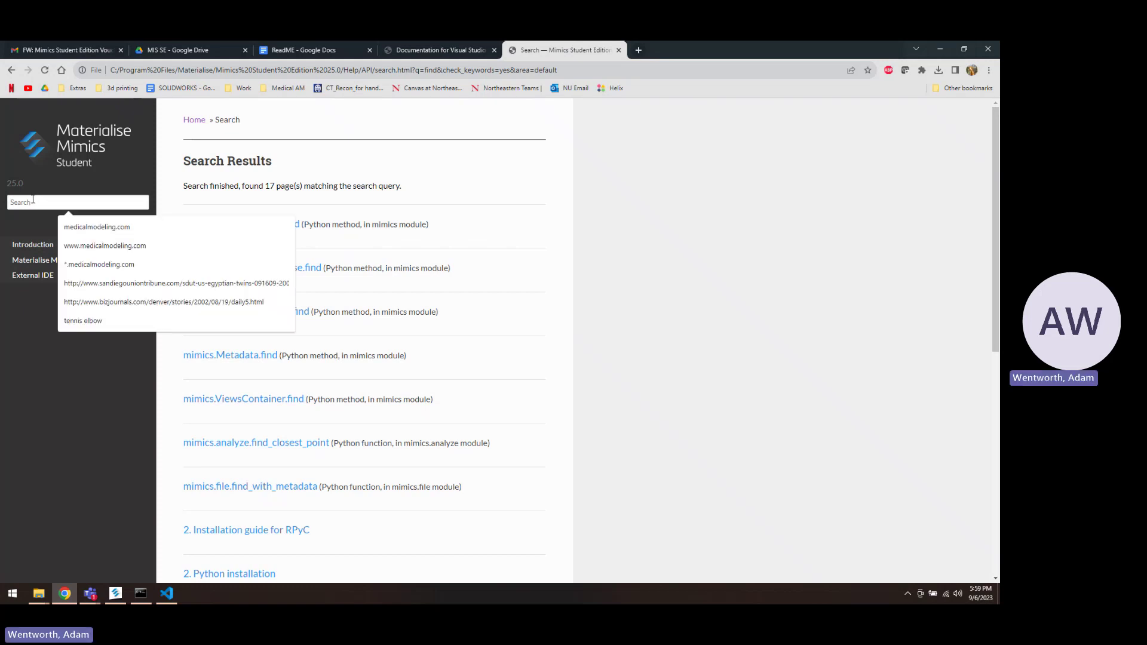
pyautogui.write('mask')
pyautogui.press('Return')
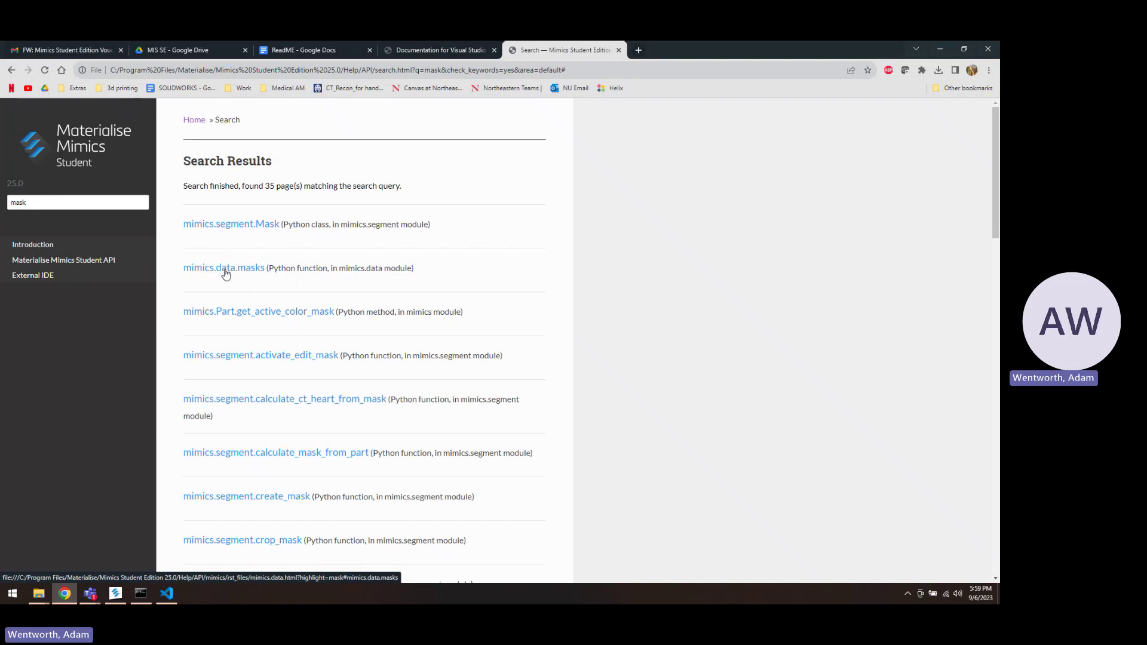
pyautogui.click(249, 501)
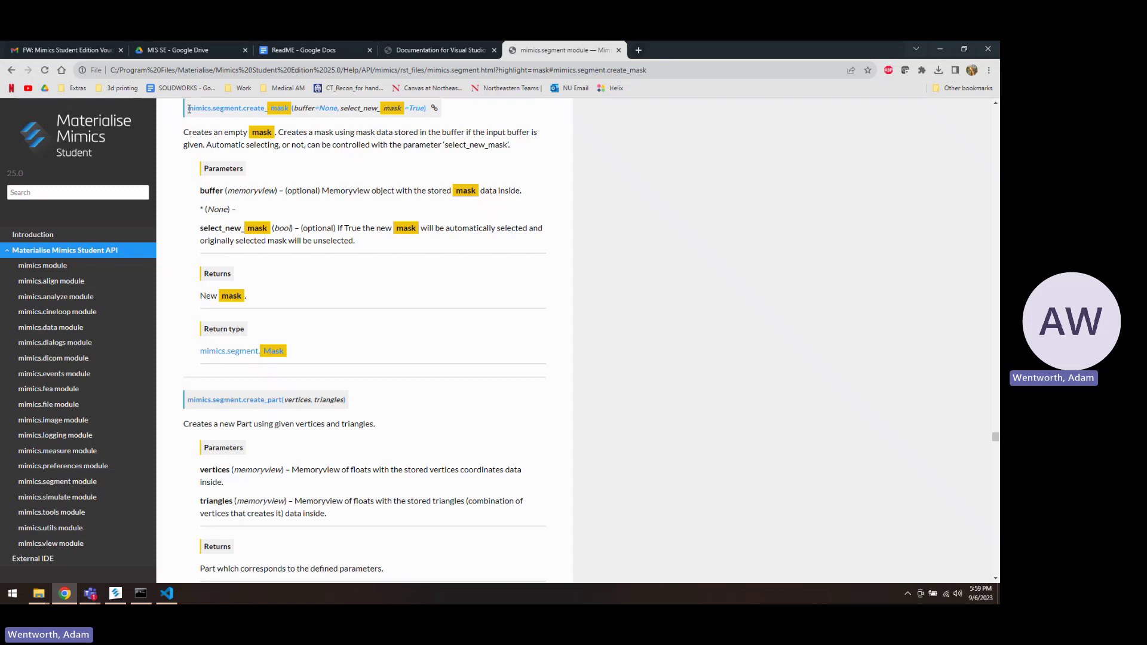
pyautogui.moveTo(189, 109)
pyautogui.mouseDown()
pyautogui.moveTo(423, 115)
pyautogui.moveTo(387, 115)
pyautogui.mouseUp()
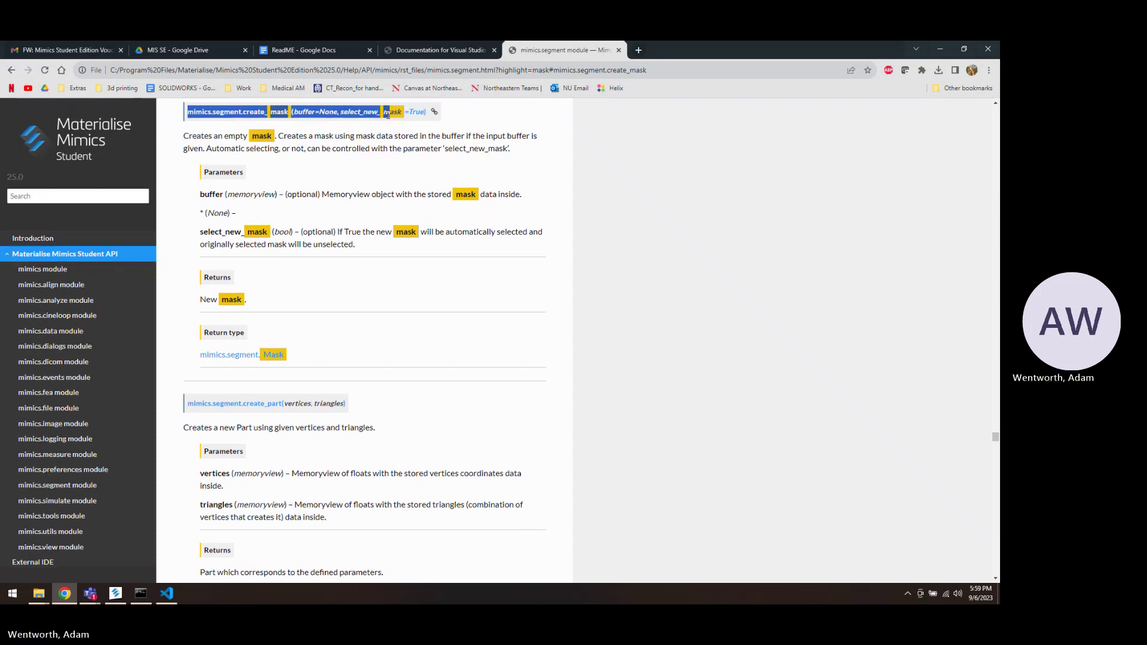
pyautogui.hotkey('shift', 'Right')
pyautogui.hotkey('shift', 'Right')
pyautogui.hotkey('shift', 'Right')
pyautogui.hotkey('shift', 'Right')
pyautogui.hotkey('shift', 'Right')
pyautogui.hotkey('shift', 'Right')
pyautogui.hotkey('shift', 'Right')
pyautogui.hotkey('shift', 'Right')
# Write import numpy, mask1= the pasted create_mask call, and mask1.name="NewMask" in test_script.py, then save.
pyautogui.click(169, 590)
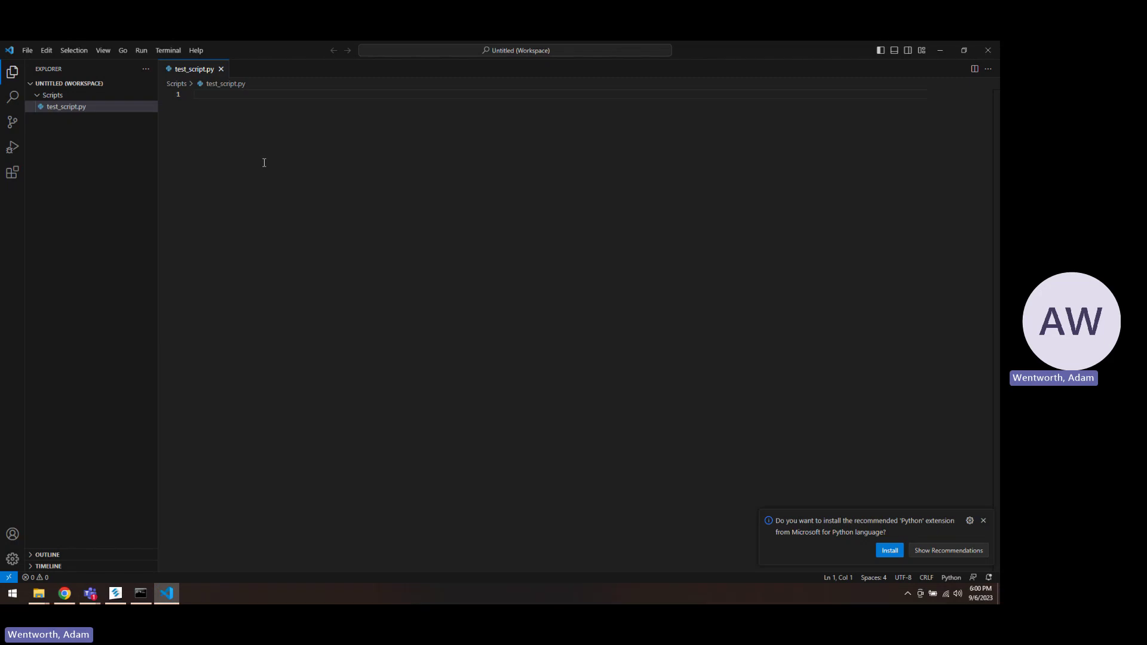
pyautogui.write('import numpy')
pyautogui.press('Return')
pyautogui.press('Return')
pyautogui.press('Return')
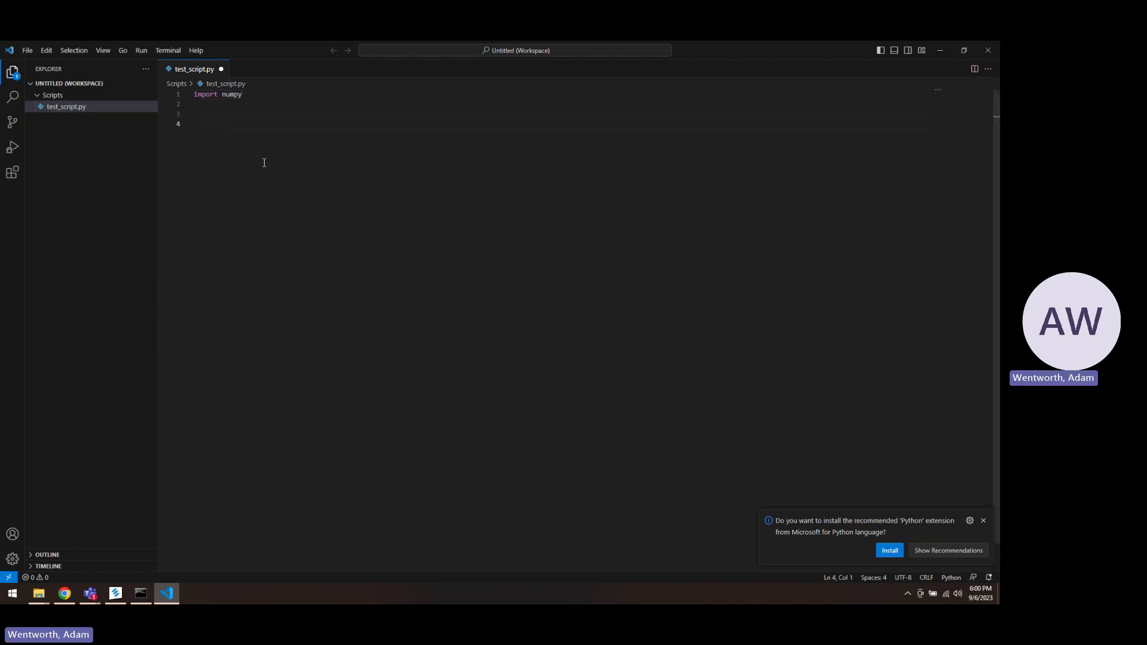
pyautogui.write('mimics.segment.create_mask(buffer=None, select_new_mask=True)')
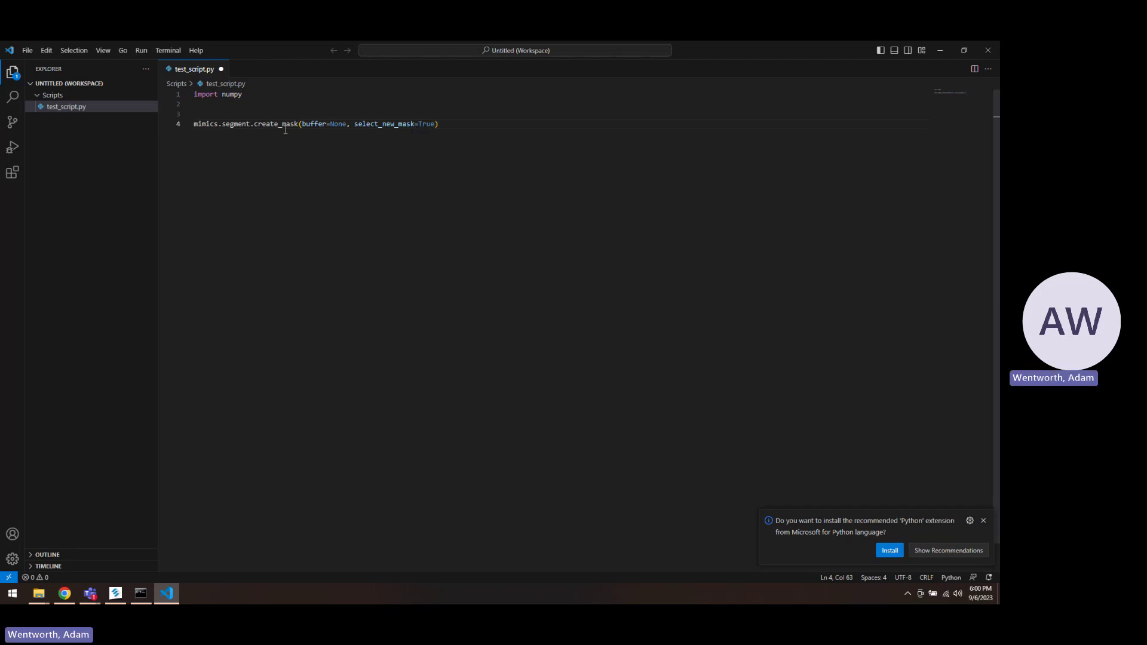
pyautogui.click(195, 124)
pyautogui.write('mask1')
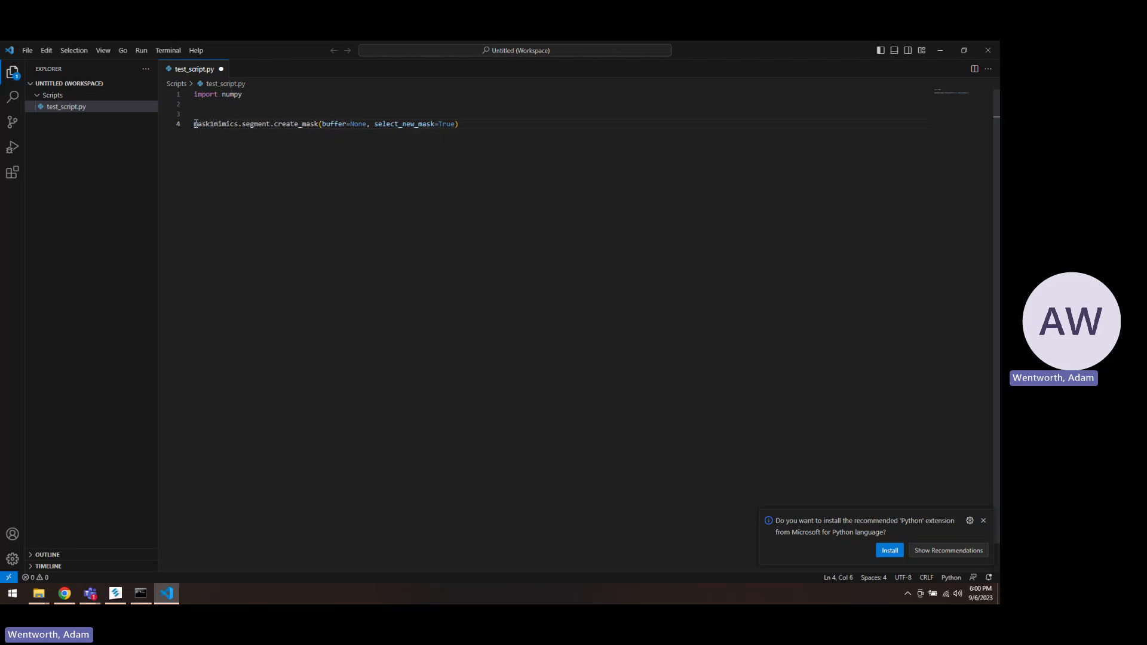
pyautogui.write('=')
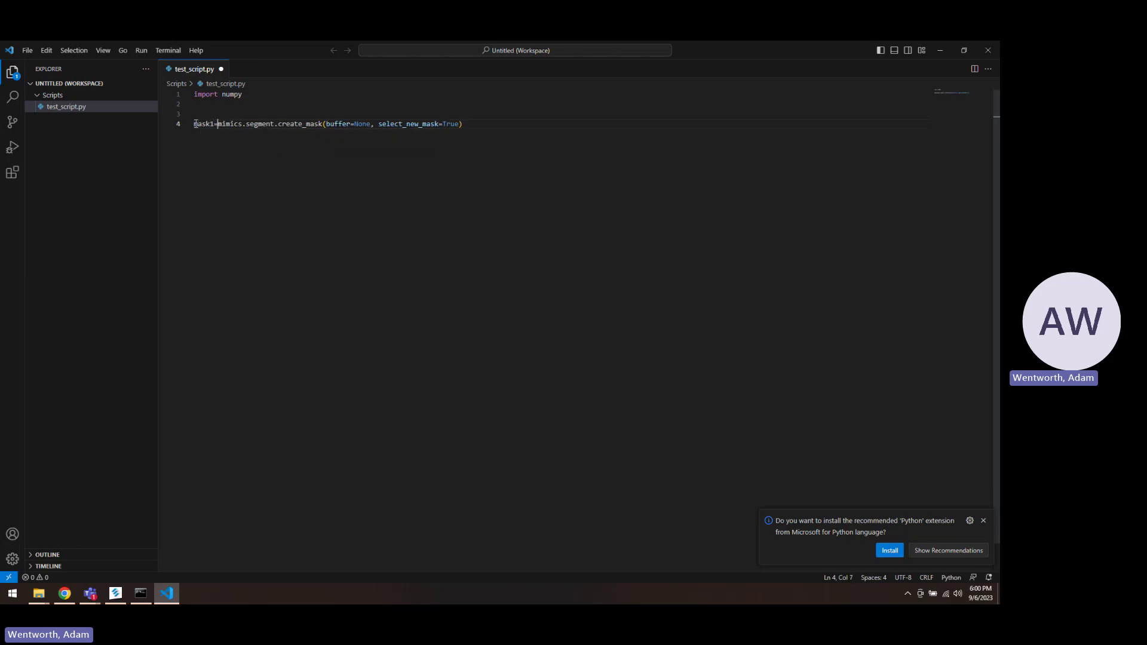
pyautogui.click(498, 125)
pyautogui.press('Return')
pyautogui.write('mask')
pyautogui.write('1.')
pyautogui.write('name=')
pyautogui.write('"')
pyautogui.write('NewMask')
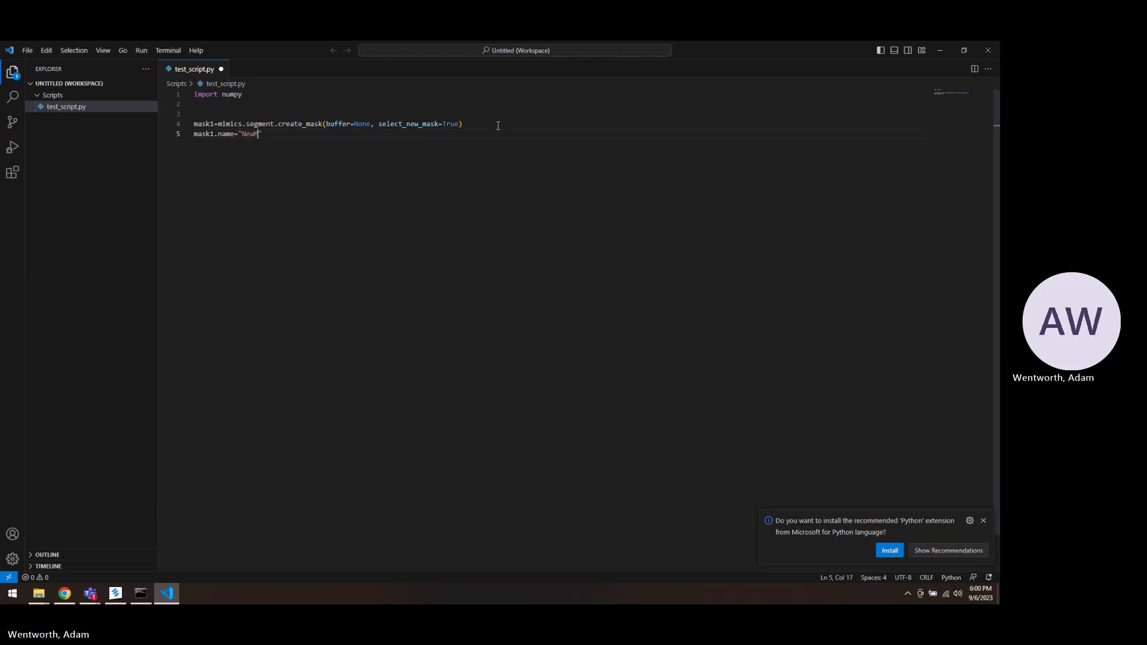
pyautogui.write('"')
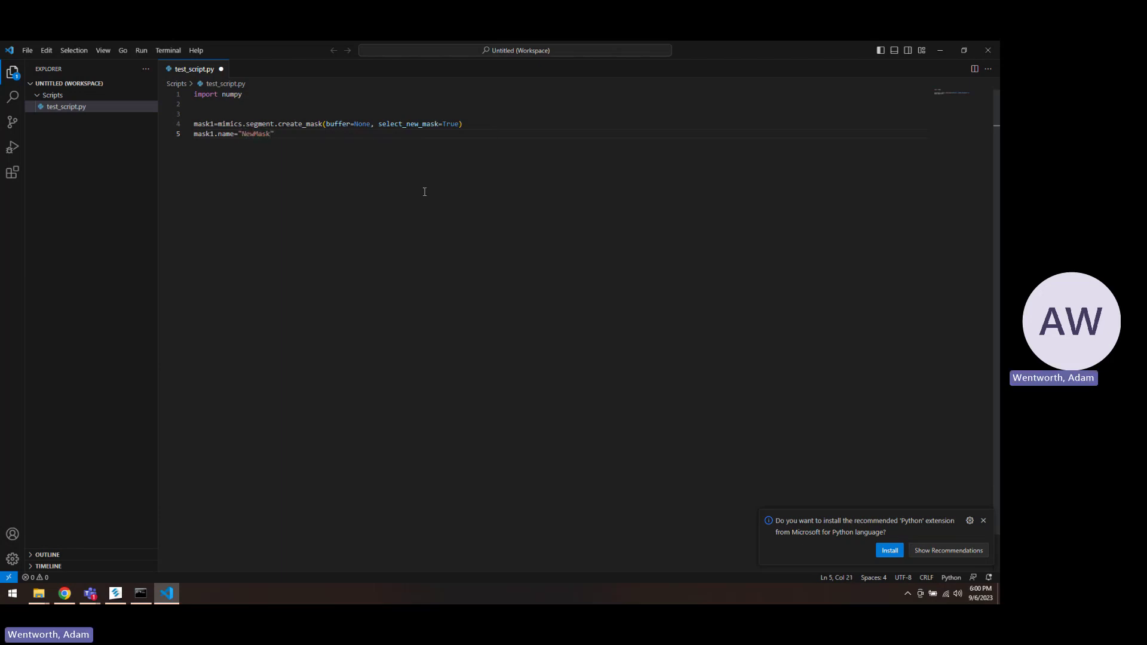
pyautogui.hotkey('ctrl', 's')
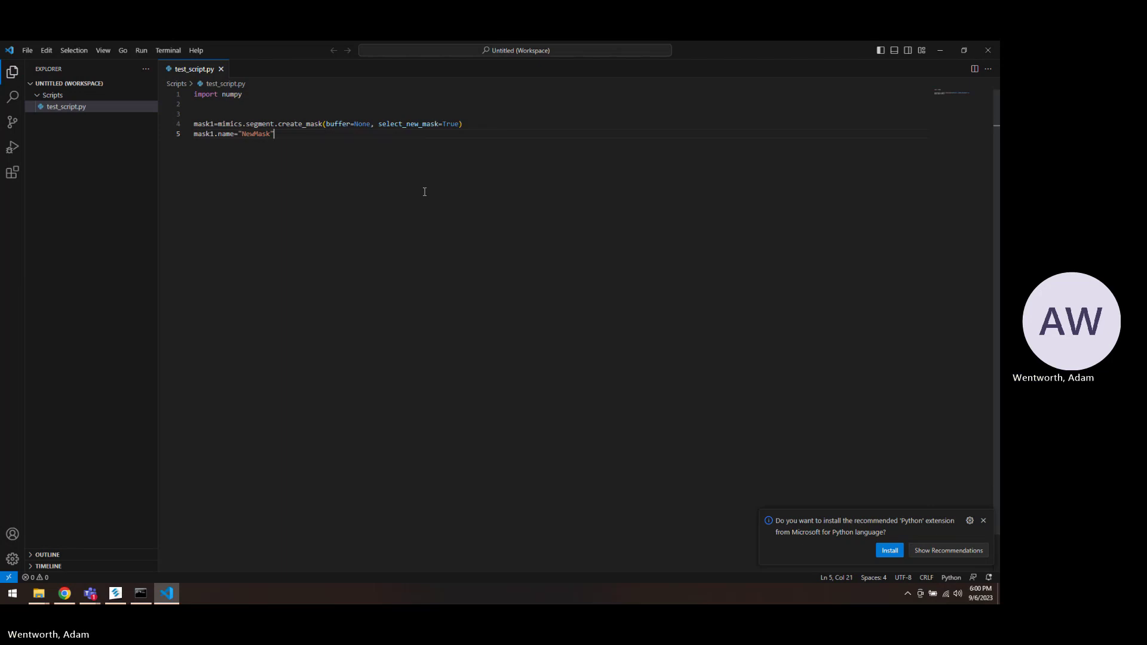
# Check NewMask in the Mimics hip project's scripting tools, then return to the mimics.segment docs.
pyautogui.click(117, 594)
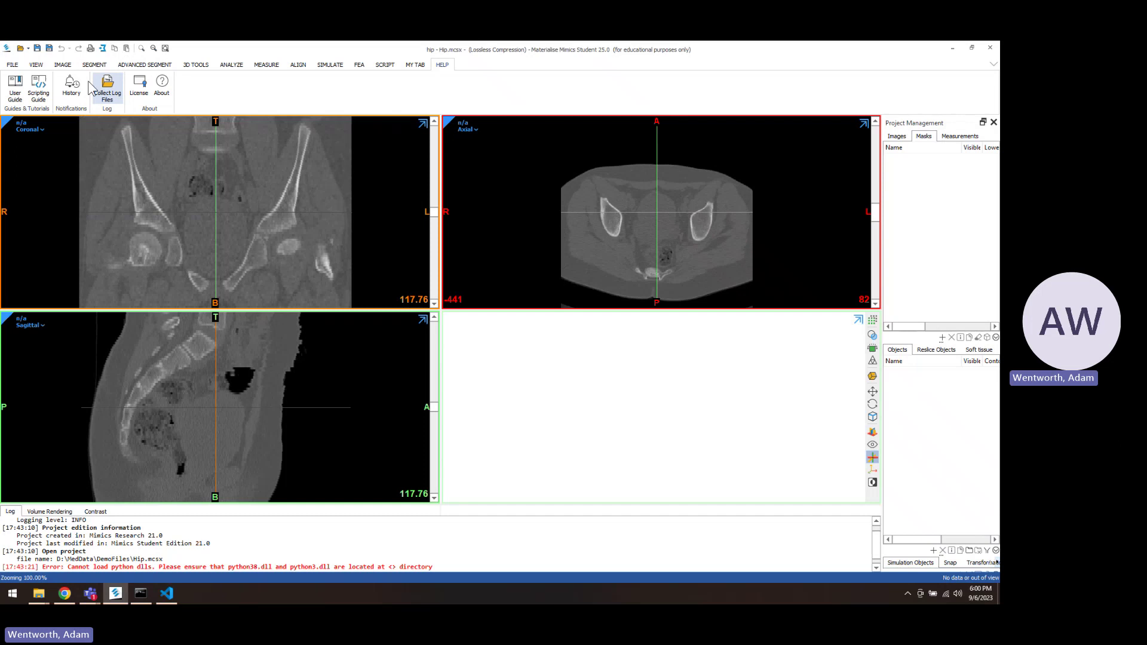
pyautogui.click(385, 65)
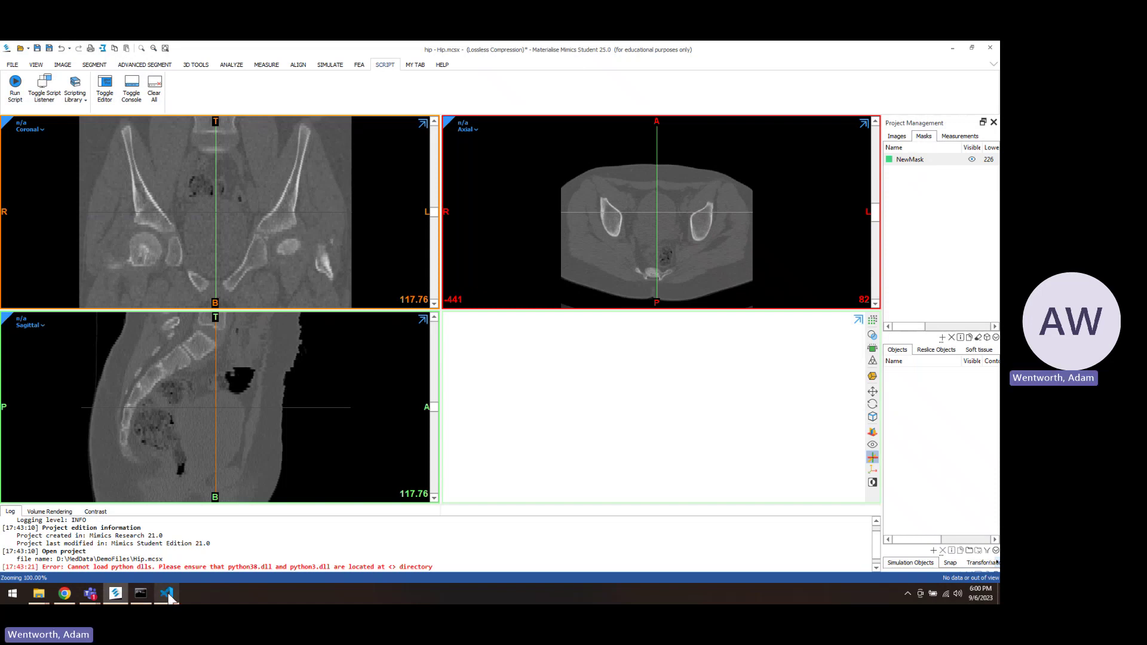
pyautogui.moveTo(67, 594)
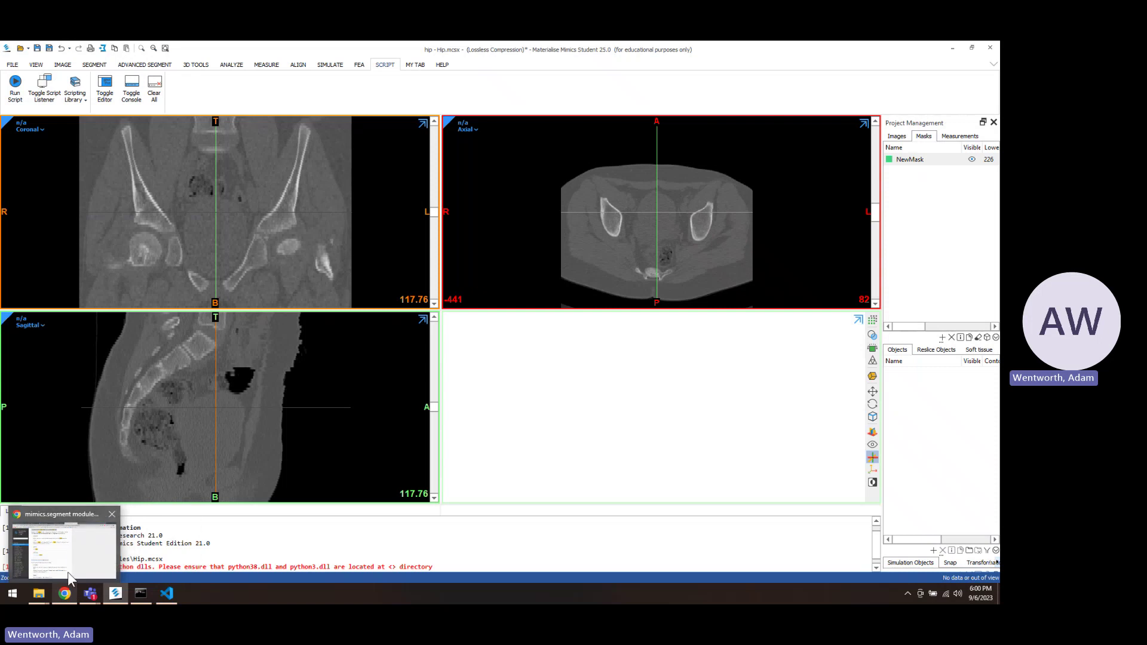
pyautogui.click(68, 554)
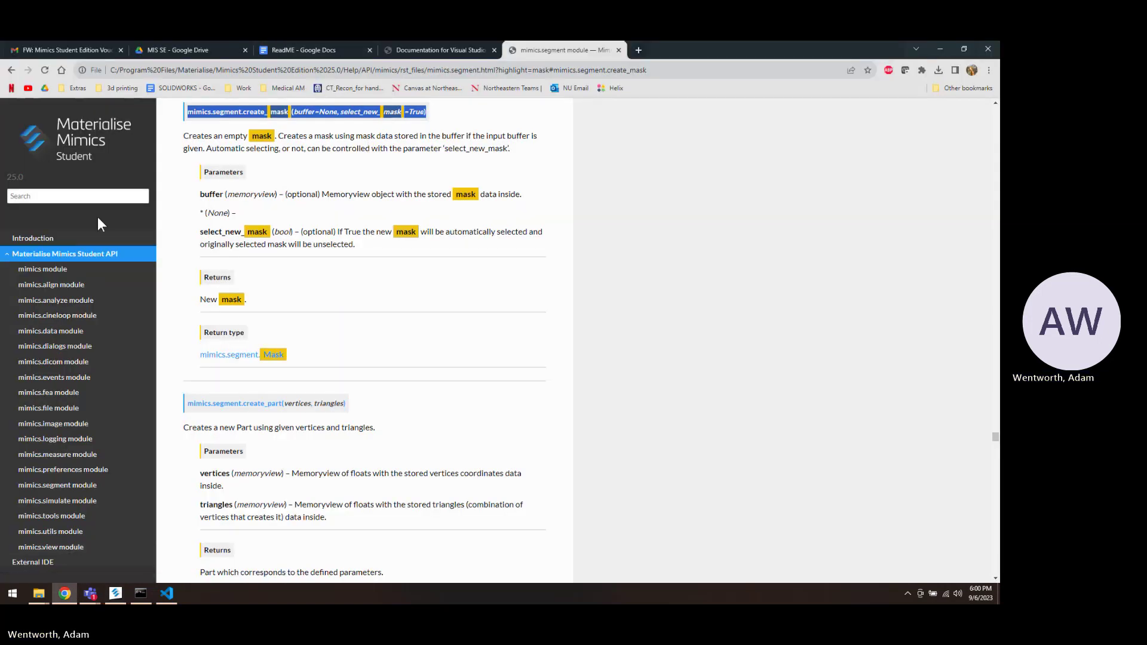
# Search the documentation for 'threshold' and open the mimics.segment.threshold entry.
pyautogui.click(82, 196)
pyautogui.write('threshold')
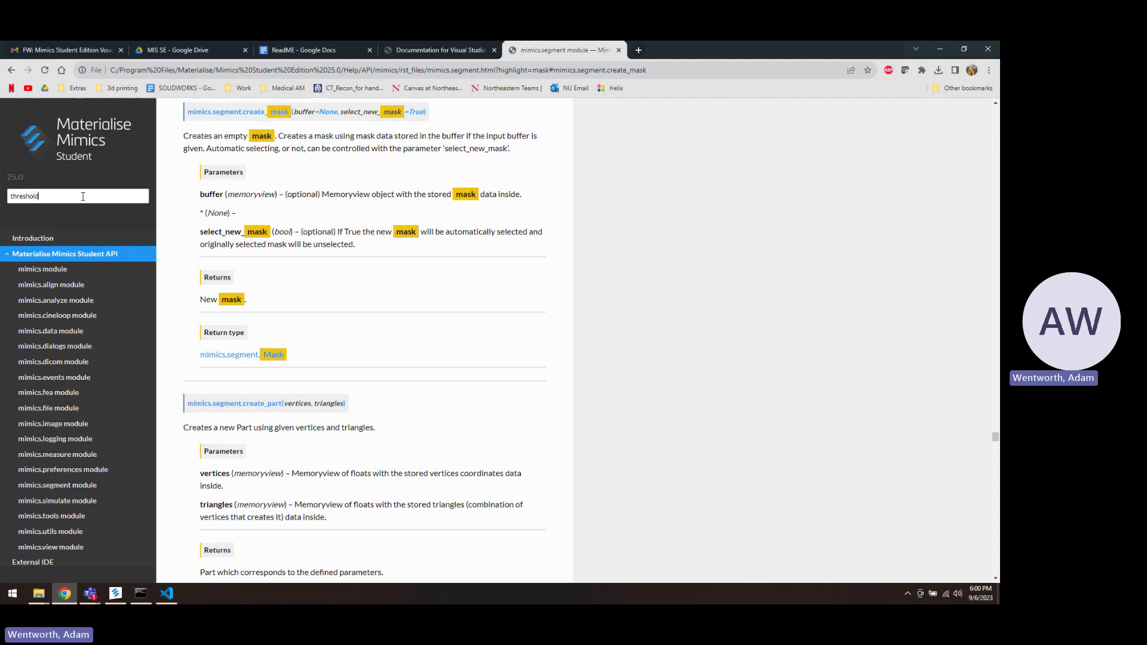
pyautogui.press('Return')
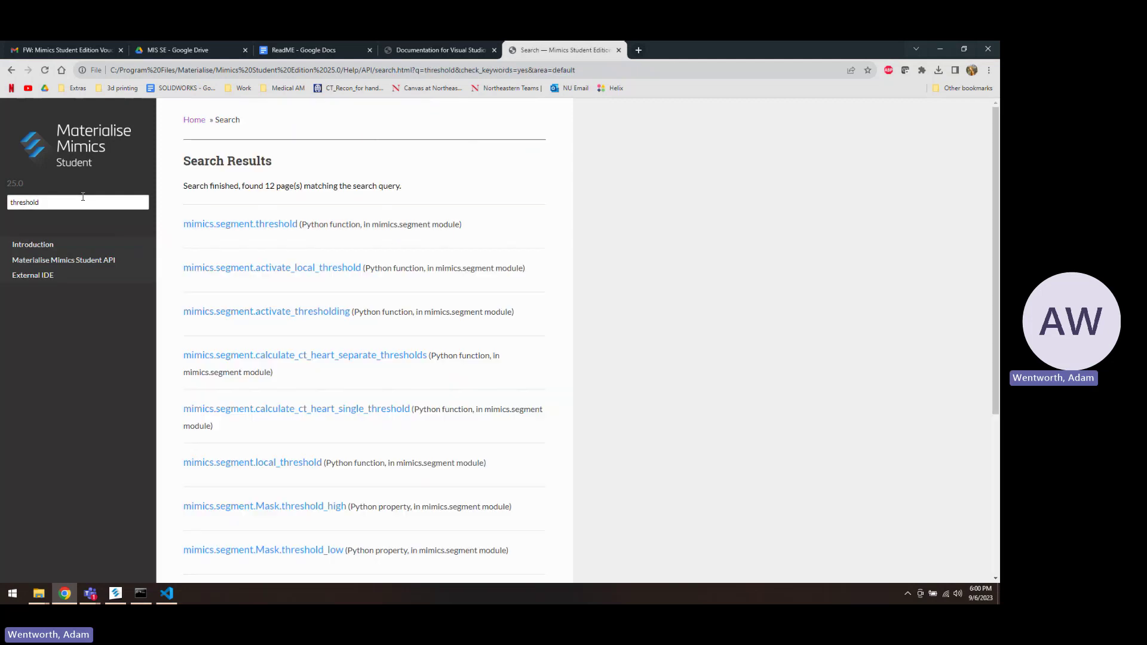
pyautogui.click(251, 224)
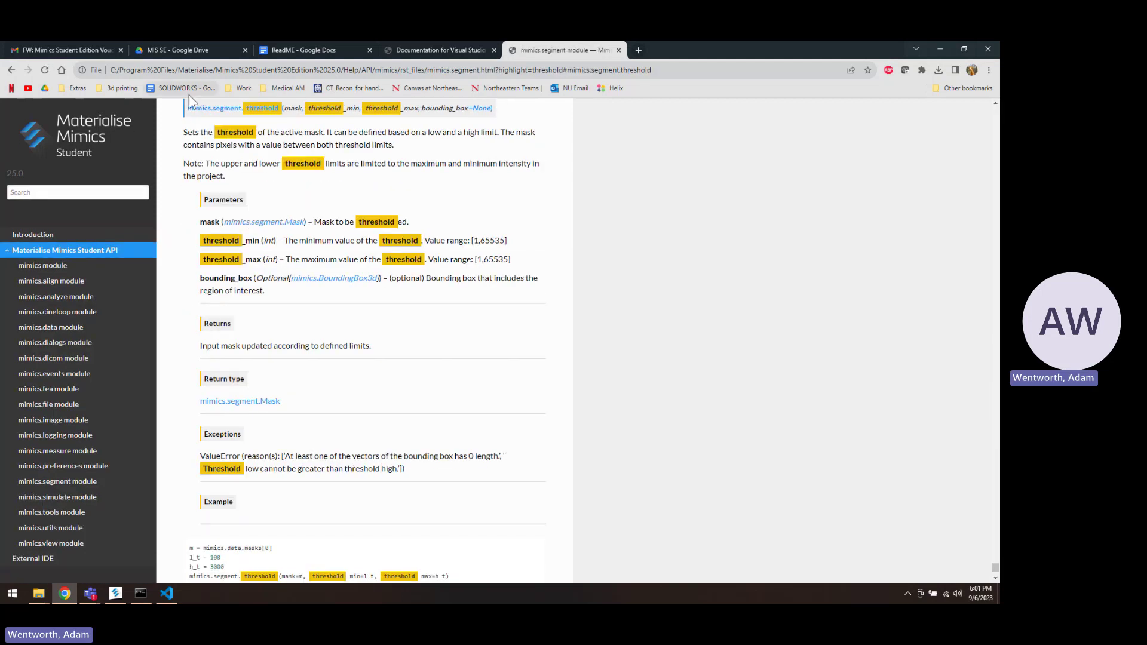
# Select the threshold example's l_t, h_t and threshold lines for copying.
pyautogui.moveTo(188, 110); pyautogui.dragTo(407, 122)
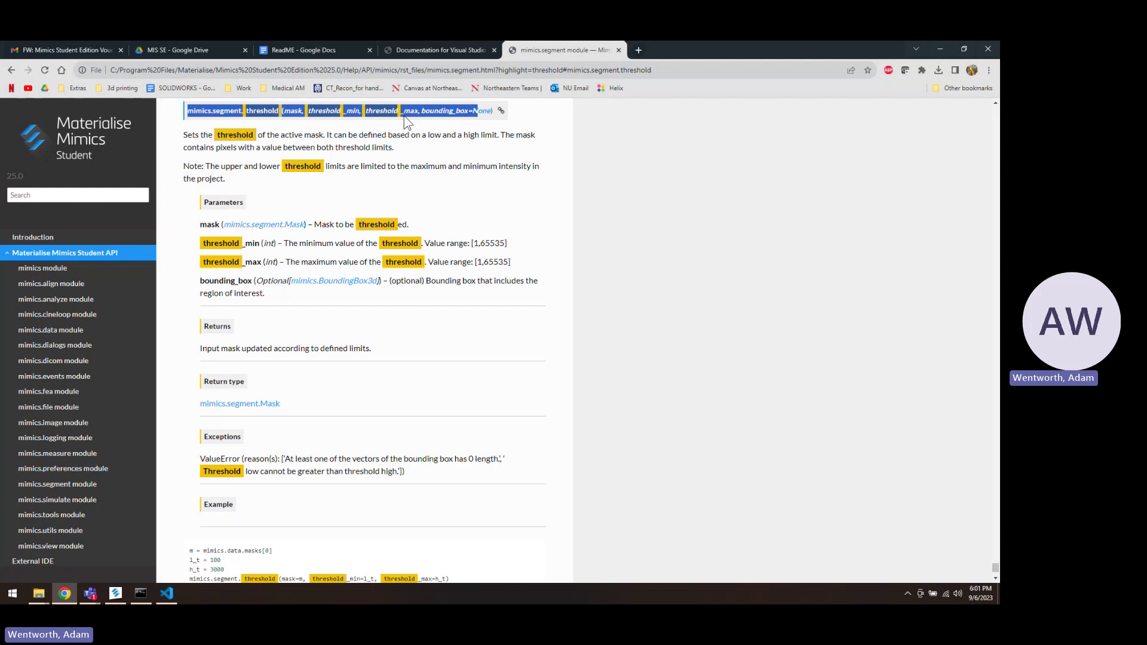
pyautogui.click(558, 291)
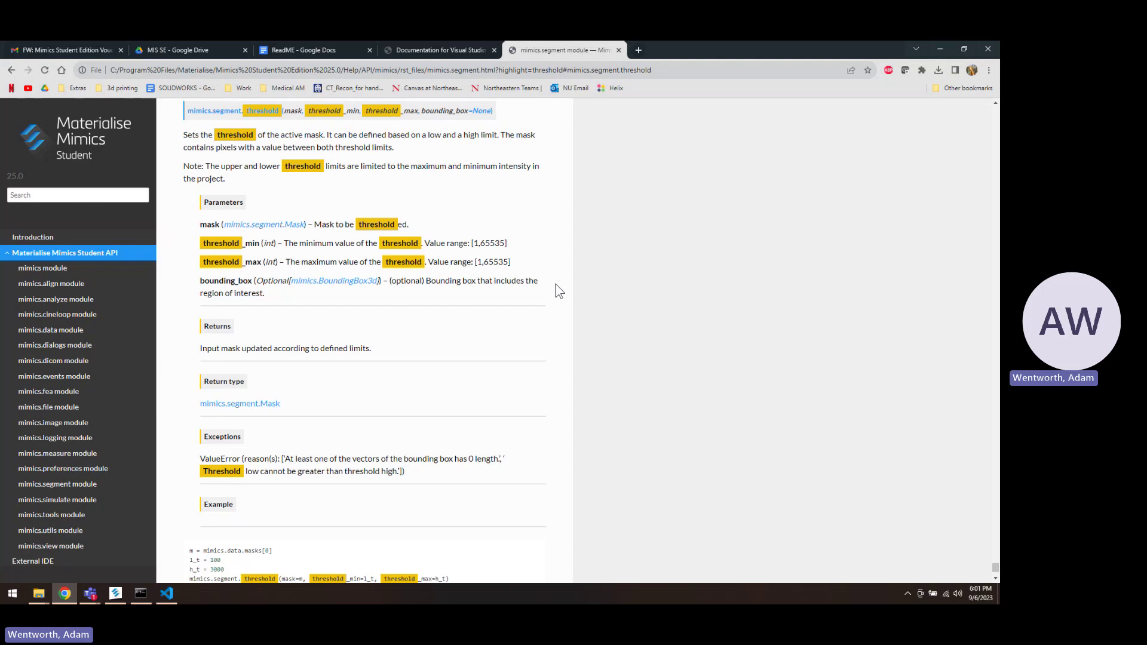
pyautogui.scroll(-1, 559, 292)
pyautogui.scroll(2, 559, 292)
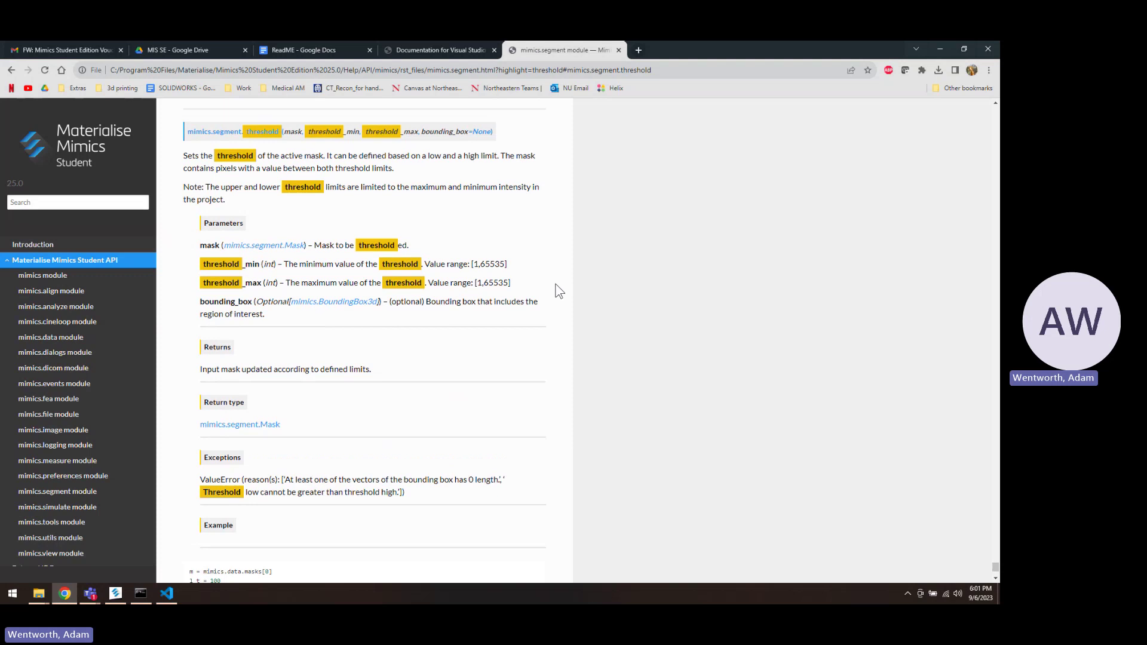
pyautogui.scroll(-2, 559, 291)
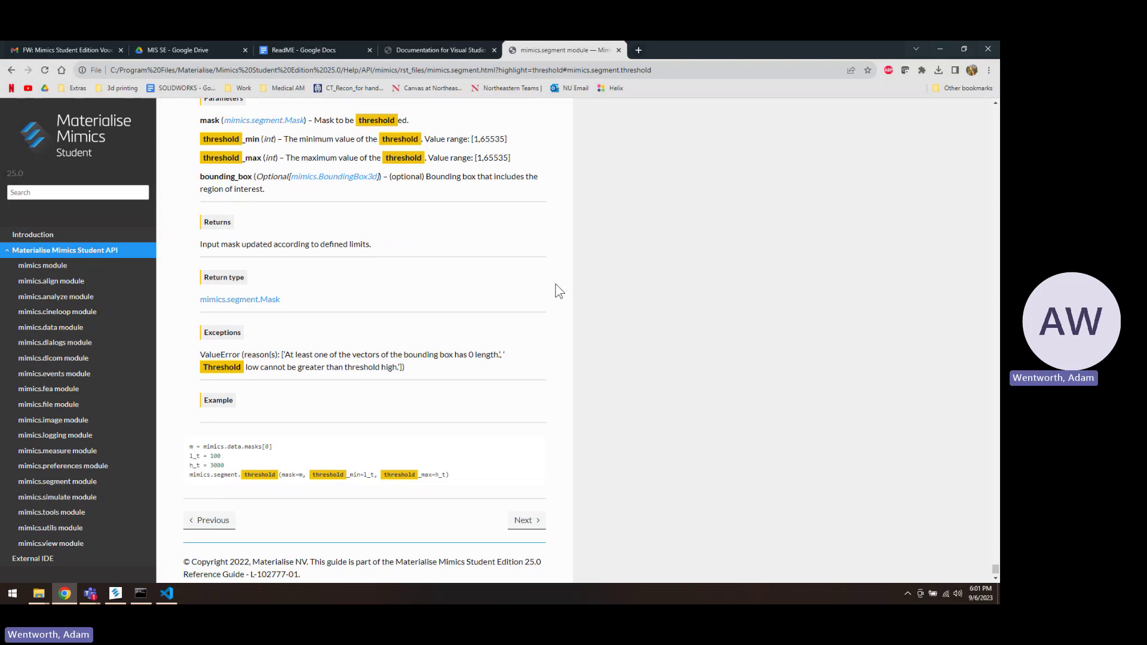
pyautogui.scroll(1, 559, 291)
pyautogui.scroll(-1, 559, 291)
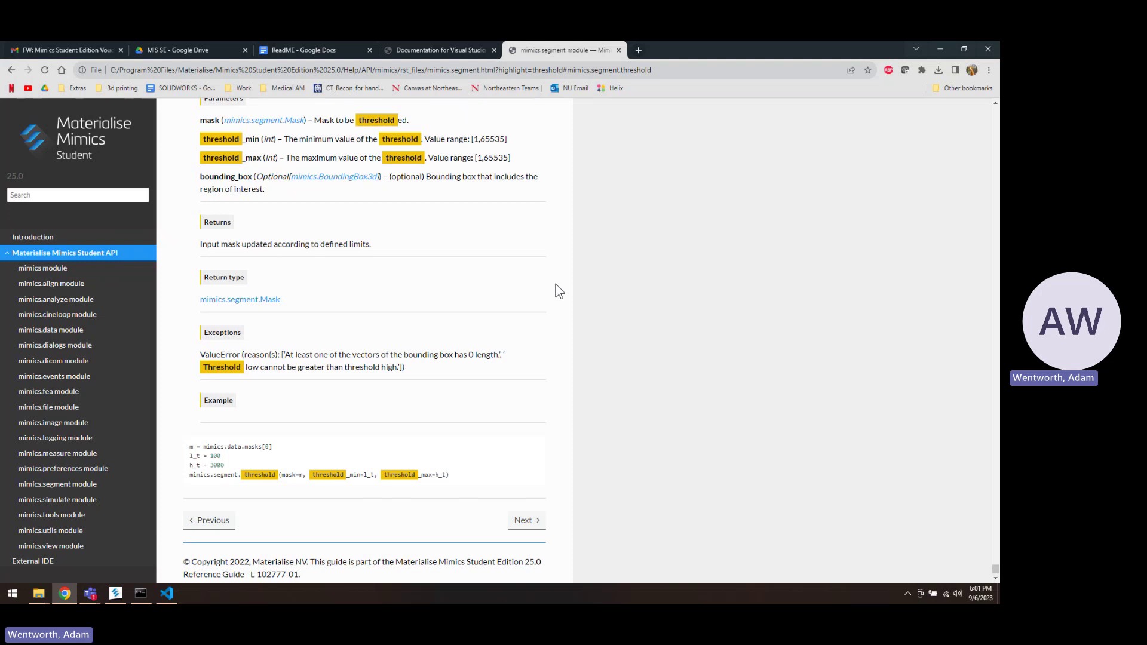
pyautogui.scroll(-1, 558, 291)
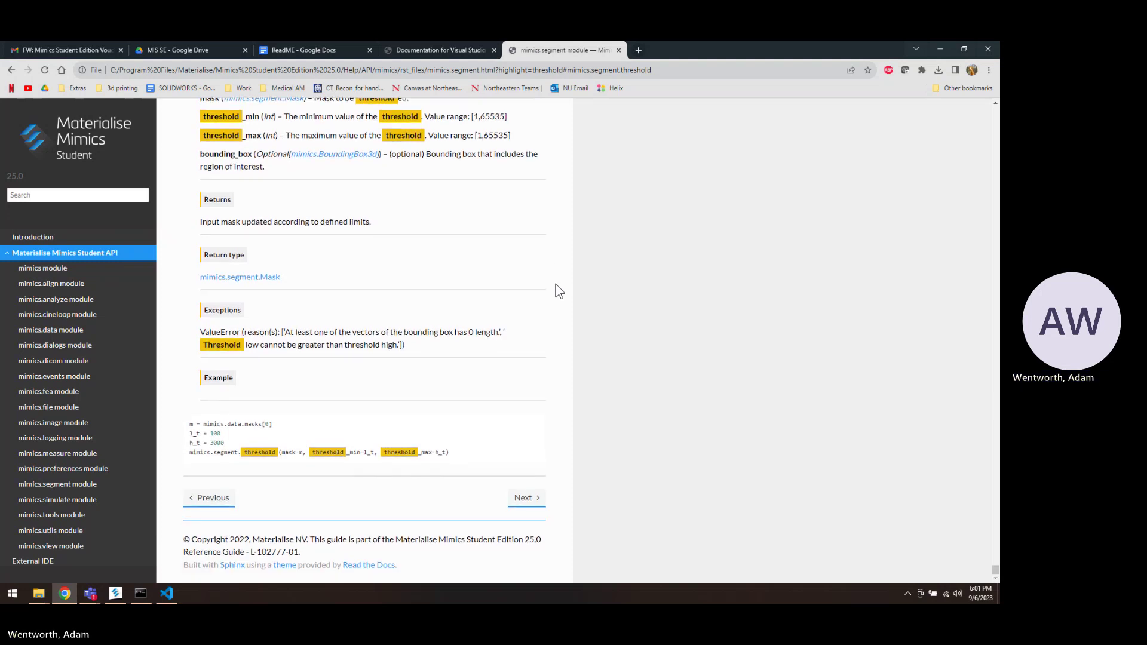
pyautogui.scroll(1, 559, 291)
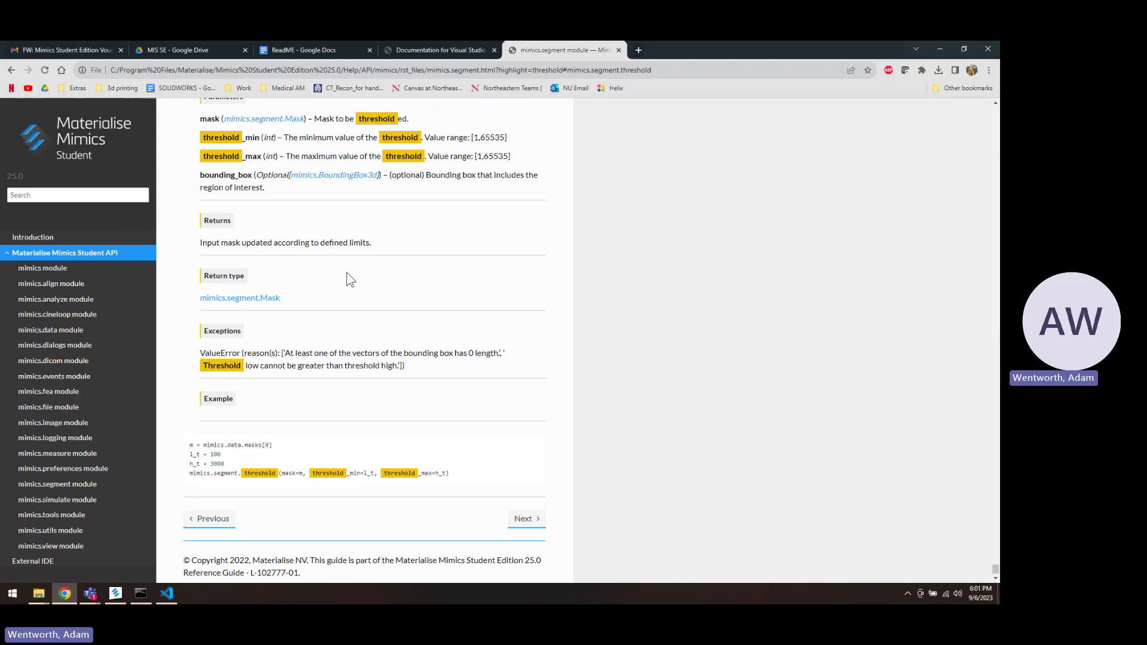
pyautogui.scroll(1, 346, 273)
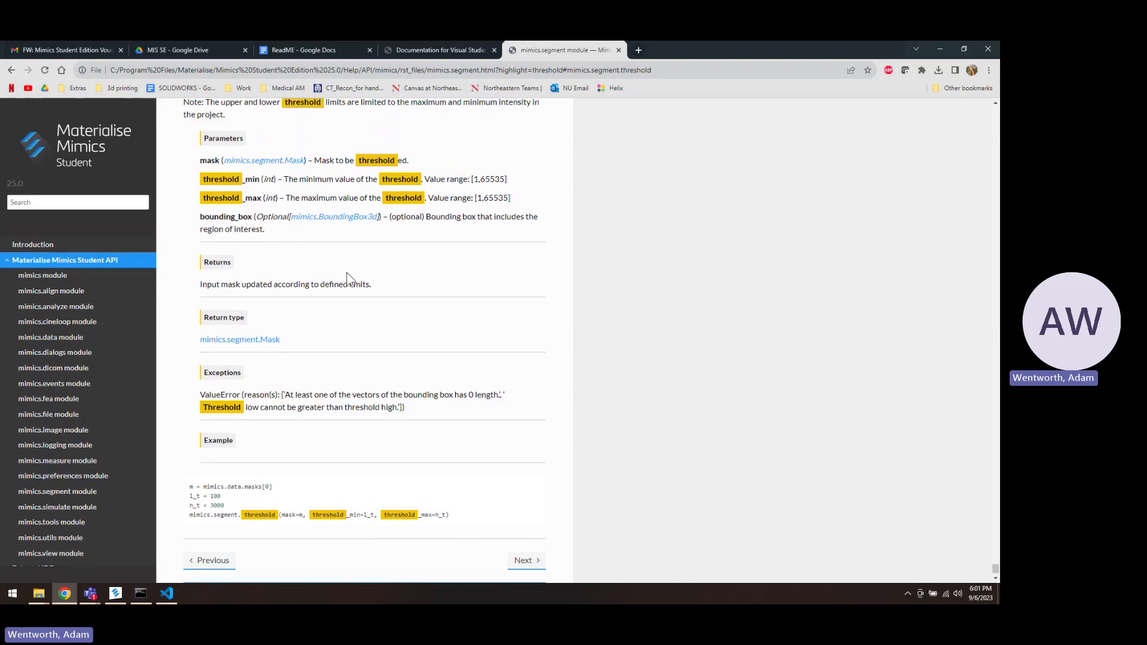
pyautogui.scroll(2, 346, 272)
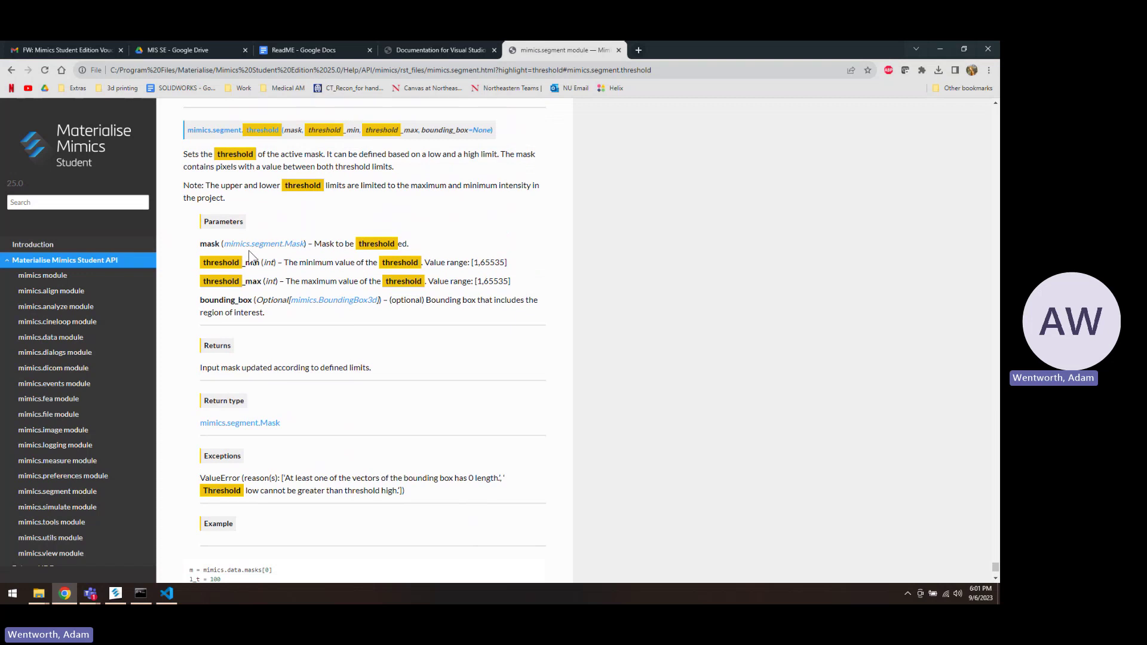
pyautogui.scroll(-3, 250, 253)
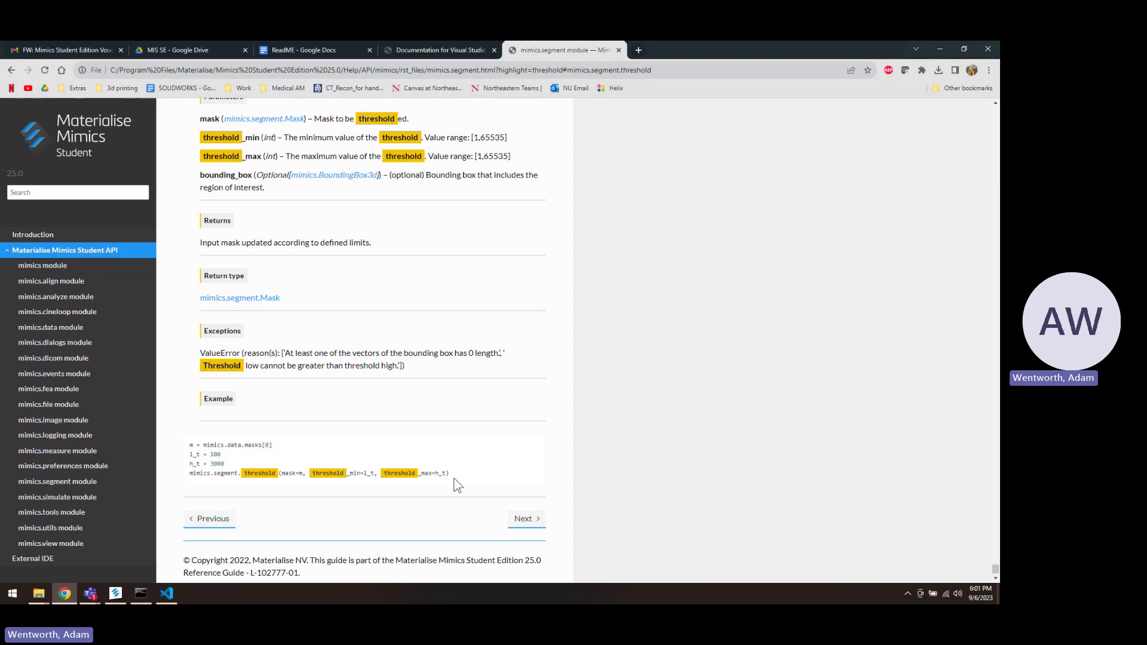
pyautogui.moveTo(439, 472); pyautogui.dragTo(190, 454)
pyautogui.hotkey('ctrl', 'c')
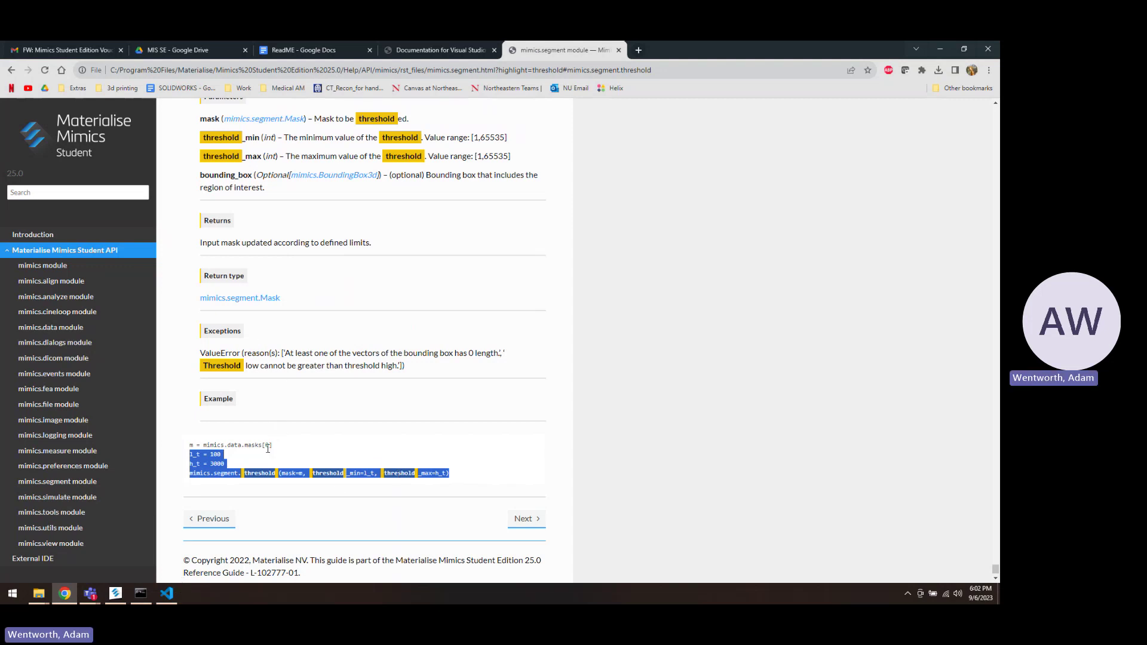
# Paste the threshold example into test_script.py with mask=mask1 and l_t set to 226.
pyautogui.click(176, 592)
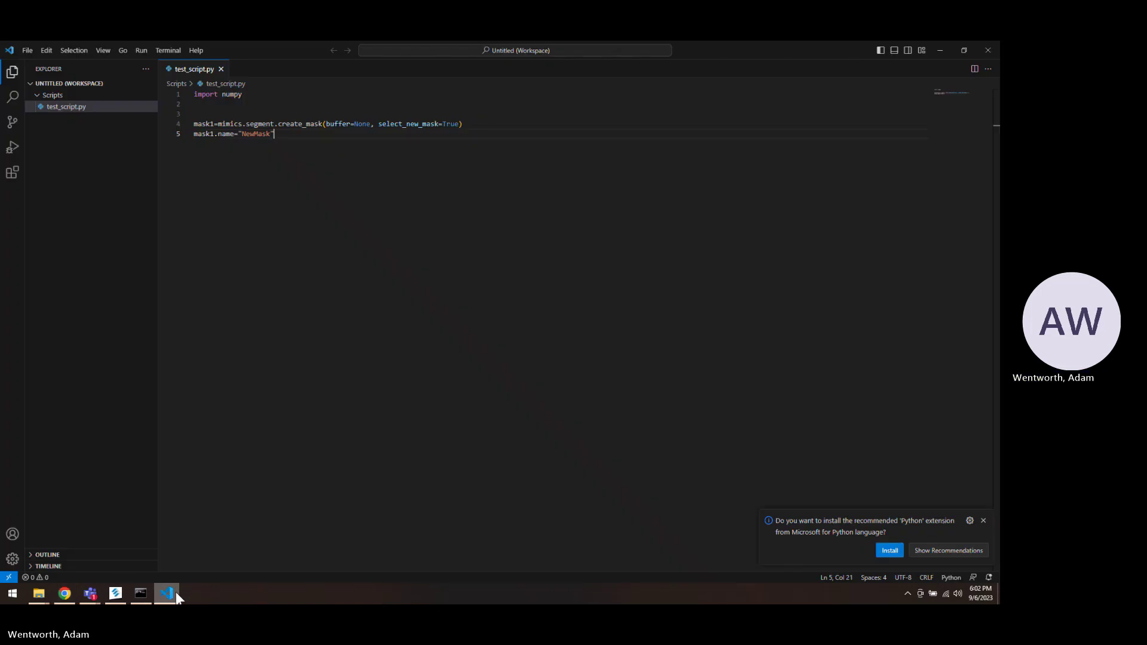
pyautogui.press('Return')
pyautogui.press('Return')
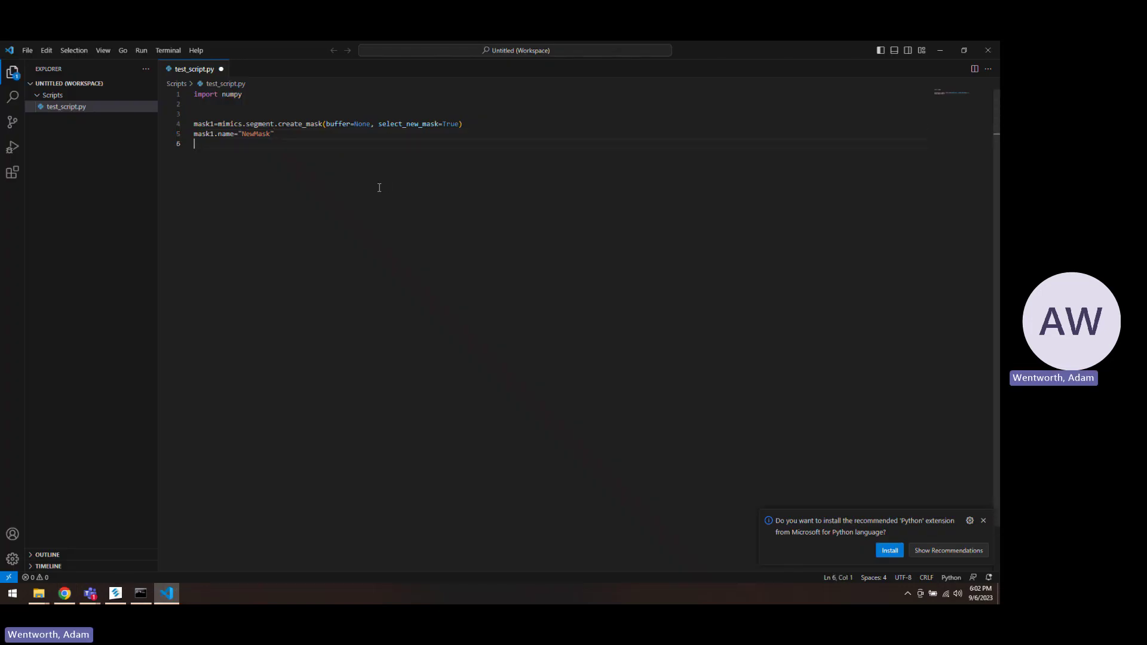
pyautogui.hotkey('ctrl', 'v')
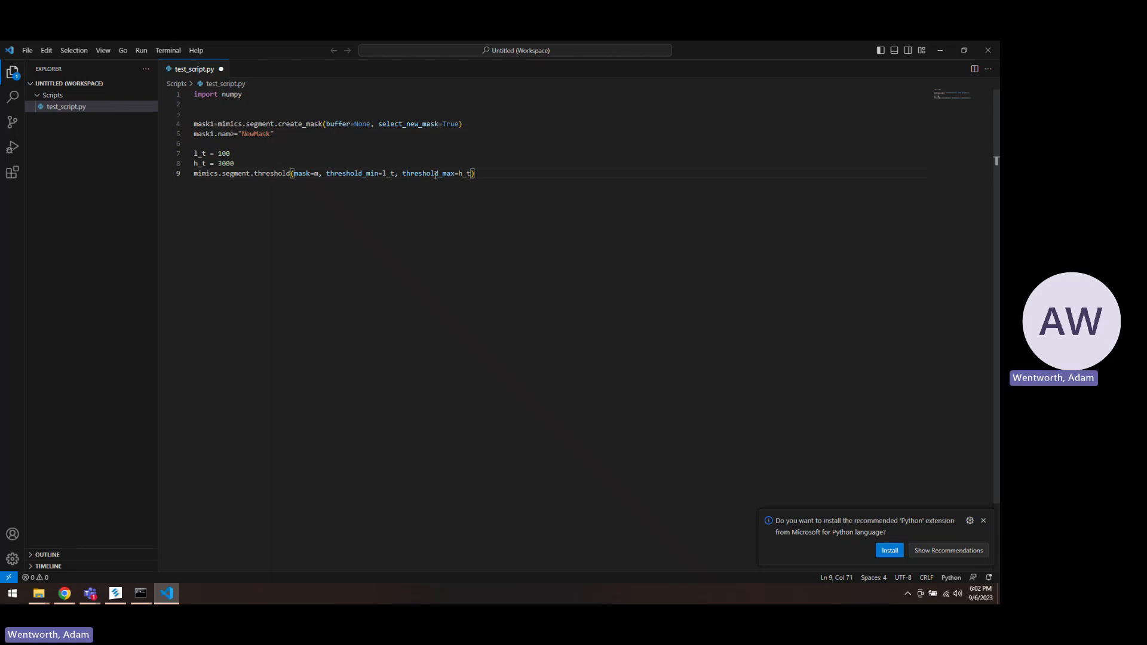
pyautogui.click(319, 172)
pyautogui.write('mask1')
pyautogui.press('BackSpace')
pyautogui.click(218, 154)
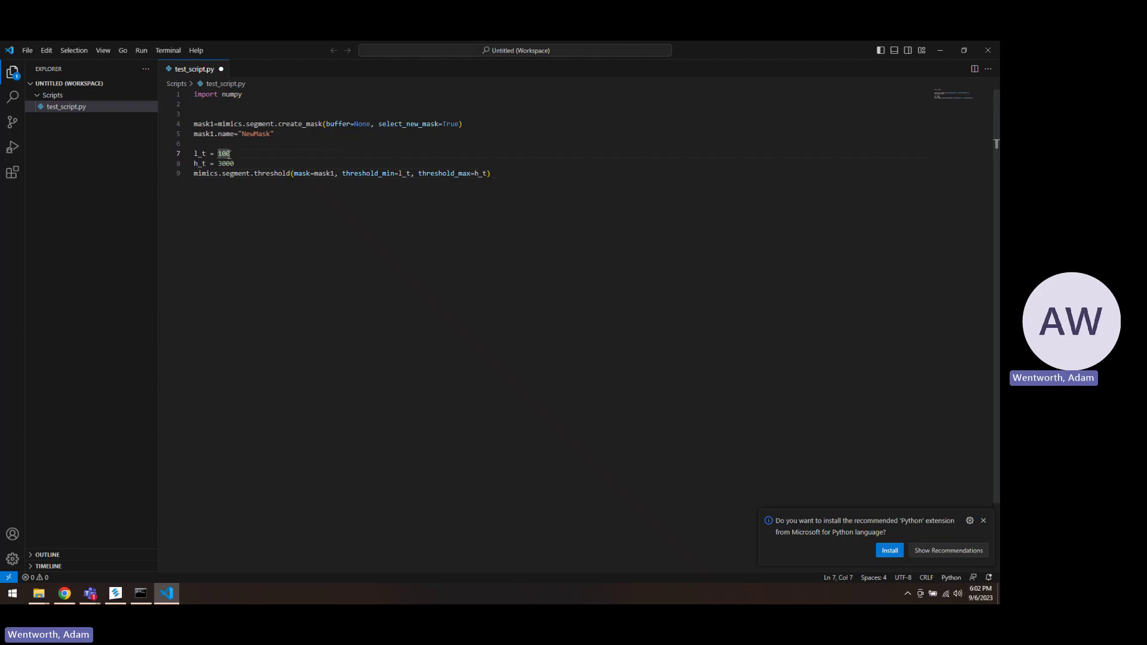
pyautogui.write('220')
pyautogui.press('Delete')
pyautogui.press('Delete')
# Add blank lines after the threshold call and save test_script.py.
pyautogui.hotkey('ctrl', 'End')
pyautogui.press('ctrl')
pyautogui.hotkey('ctrl', 's')
pyautogui.press('Return')
pyautogui.press('Return')
pyautogui.hotkey('ctrl', 's')
pyautogui.press('Up')
pyautogui.press('Up')
pyautogui.press('Up')
pyautogui.press('Down')
pyautogui.write('#')
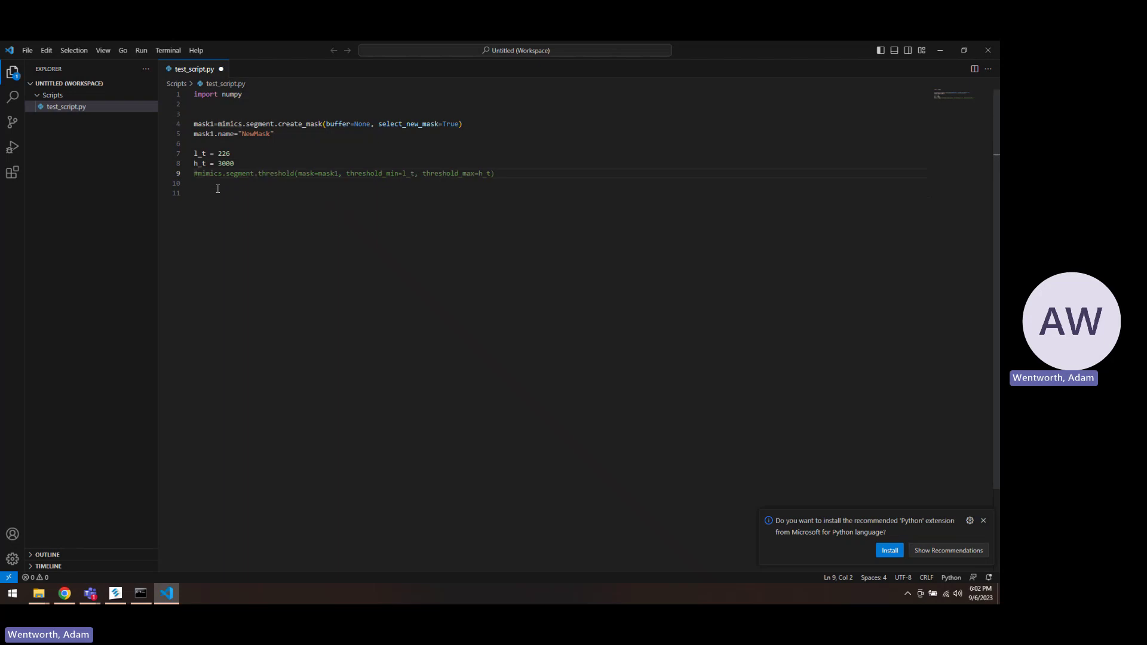
pyautogui.press('BackSpace')
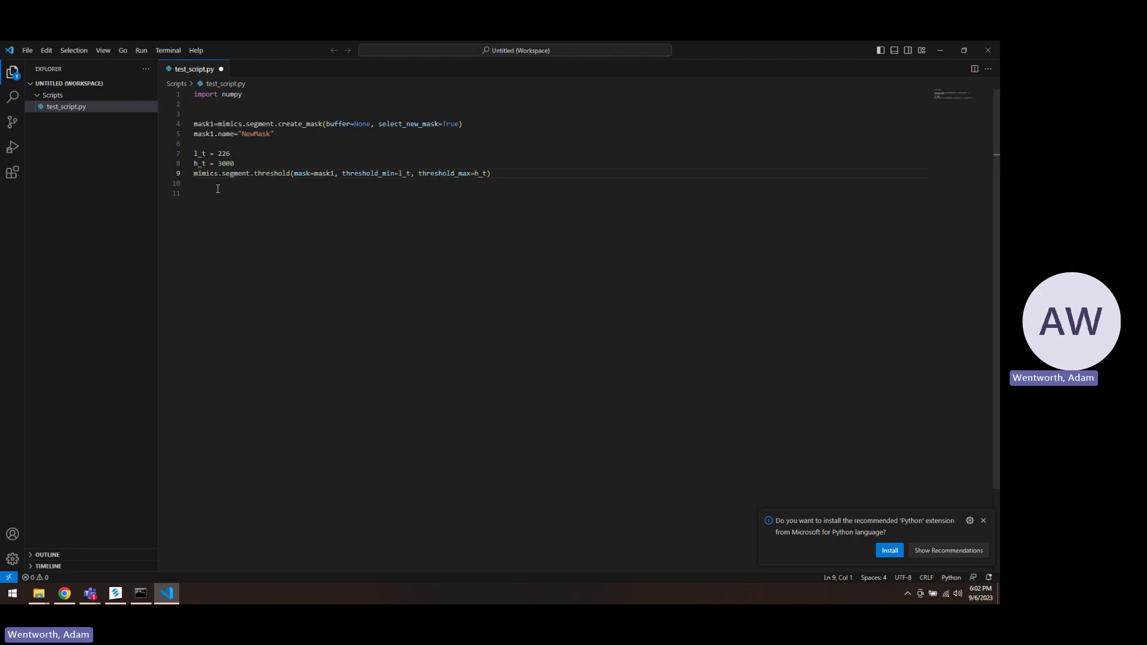
pyautogui.hotkey('ctrl', 's')
# Delete the old NewMask in Mimics and widen the mask list to check its 226–2845 thresholds.
pyautogui.click(123, 596)
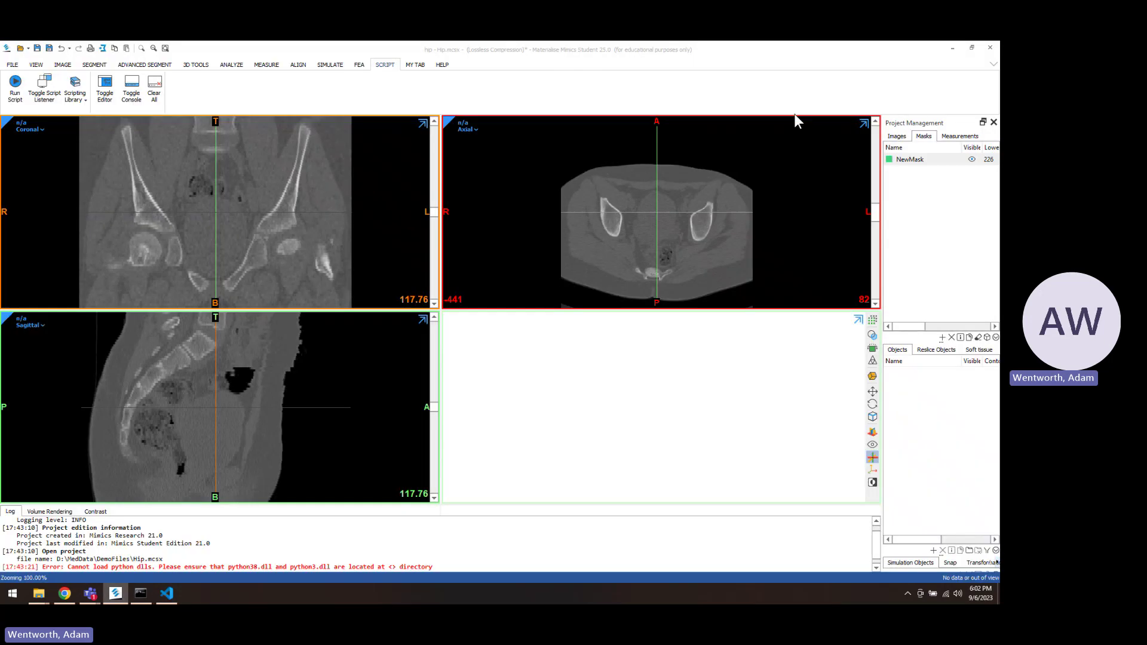
pyautogui.click(933, 161)
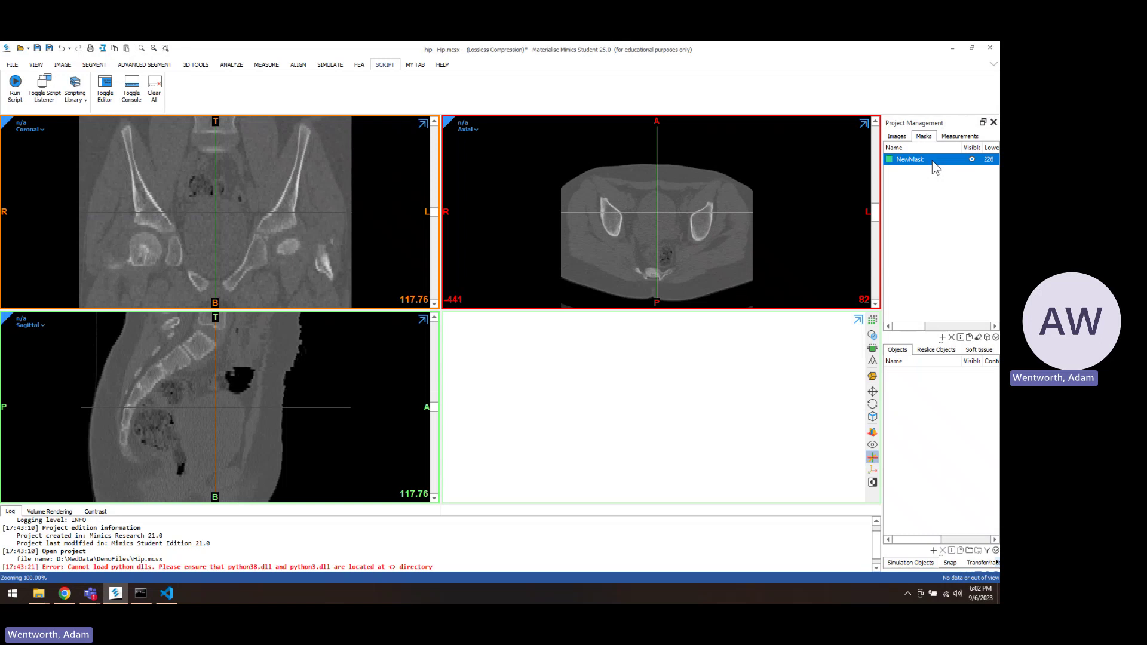
pyautogui.press('Delete')
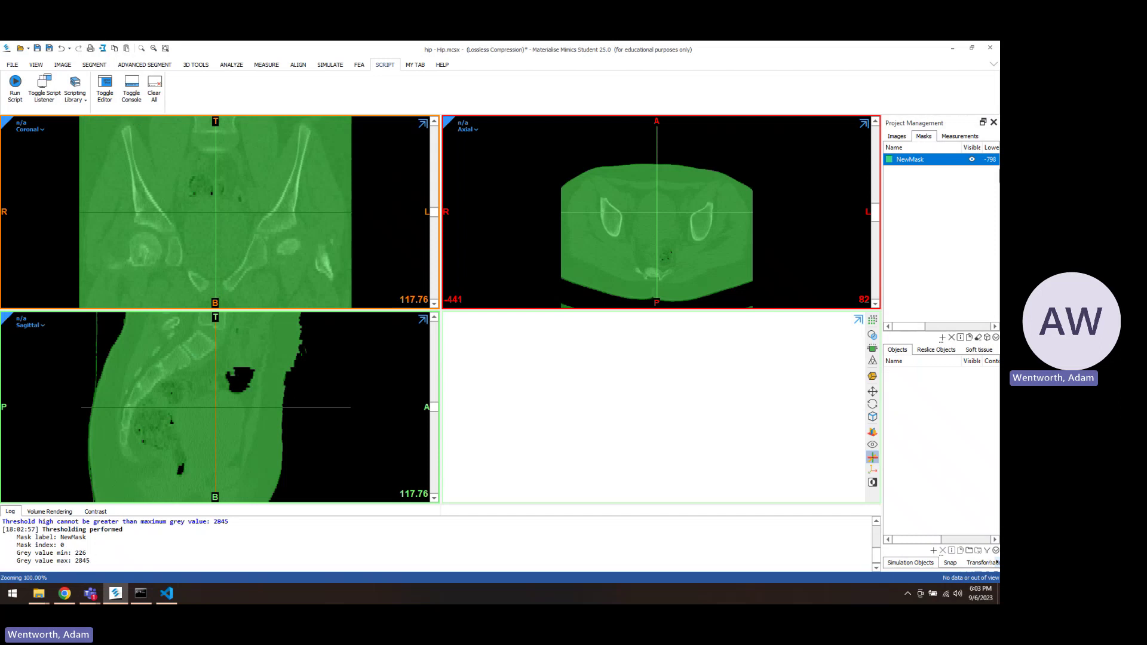
pyautogui.moveTo(876, 181); pyautogui.dragTo(801, 182)
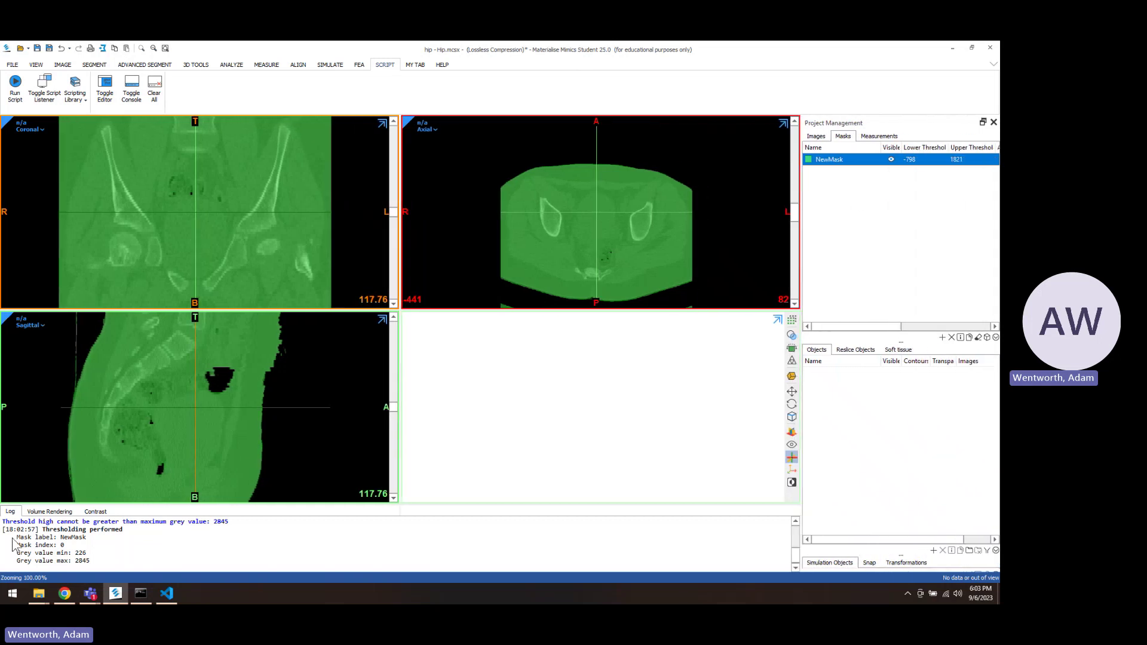
# Search the docs for 'gv', open mimics.segment.GV2HU and select its hu = mimics.segment.GV2HU(gv) example.
pyautogui.click(164, 593)
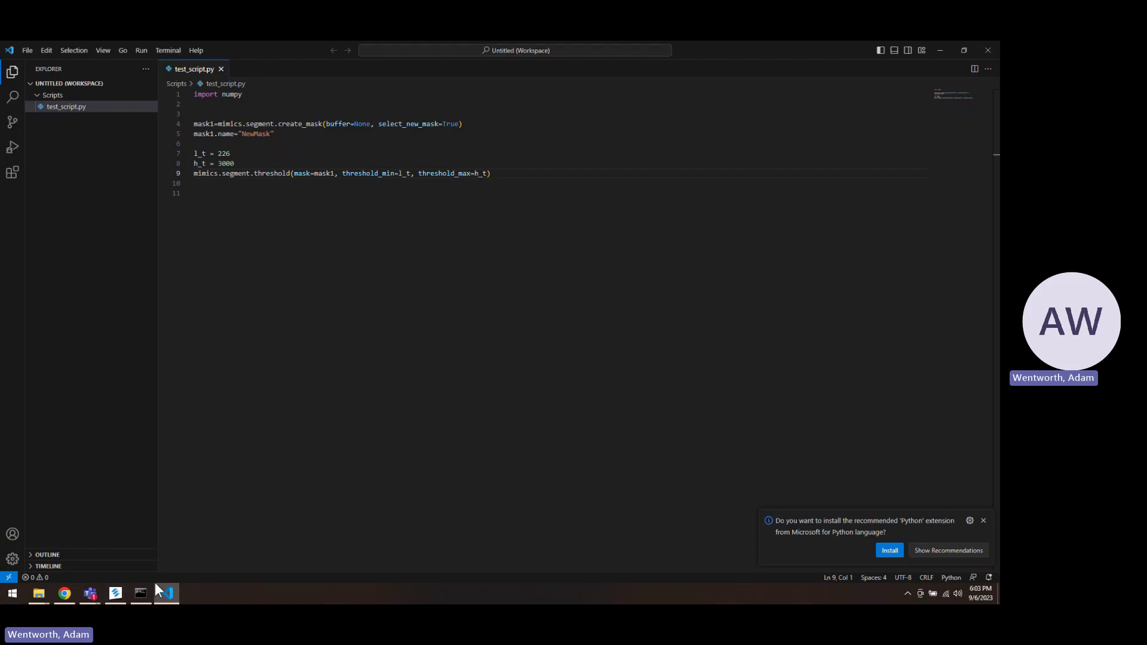
pyautogui.click(74, 595)
pyautogui.click(74, 192)
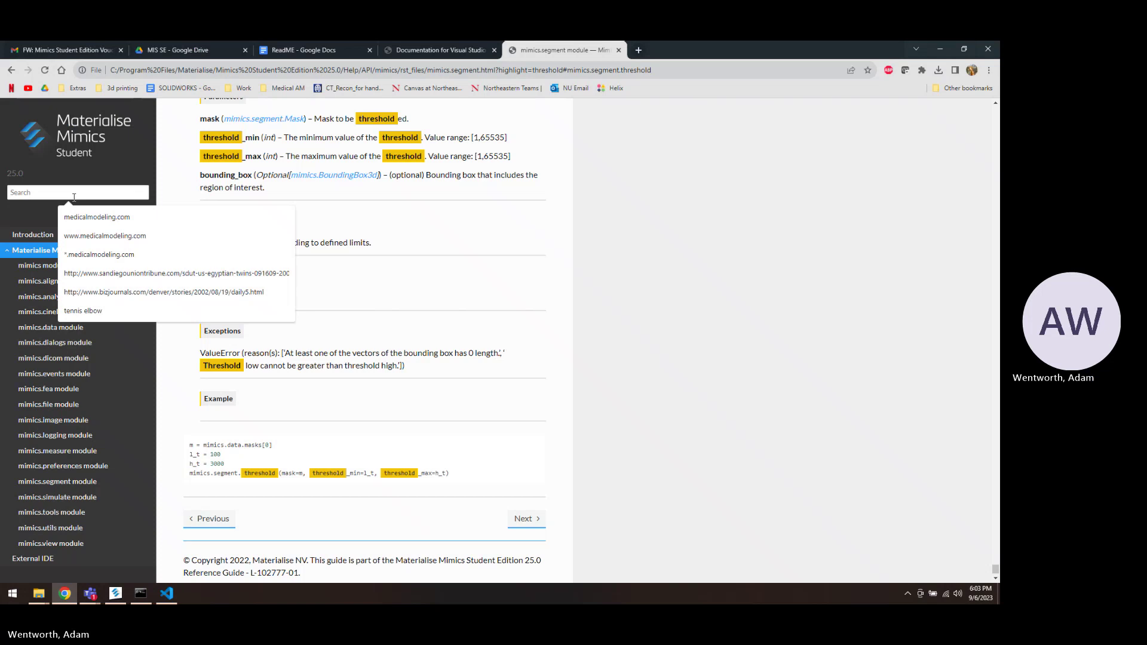
pyautogui.write('gv to hu')
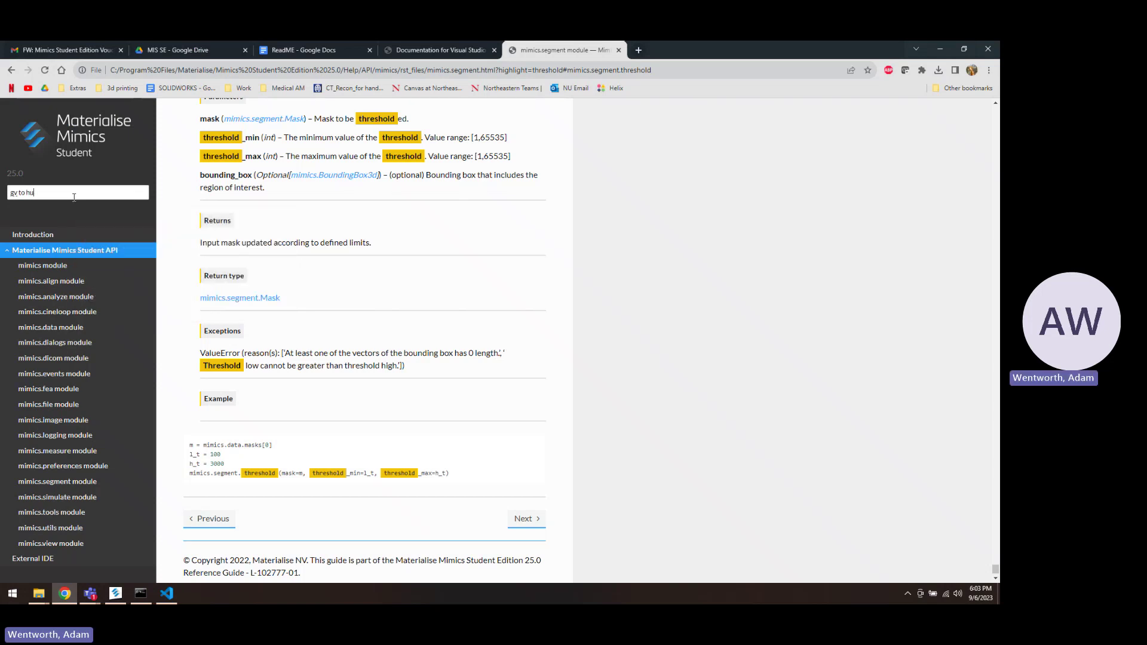
pyautogui.press('Return')
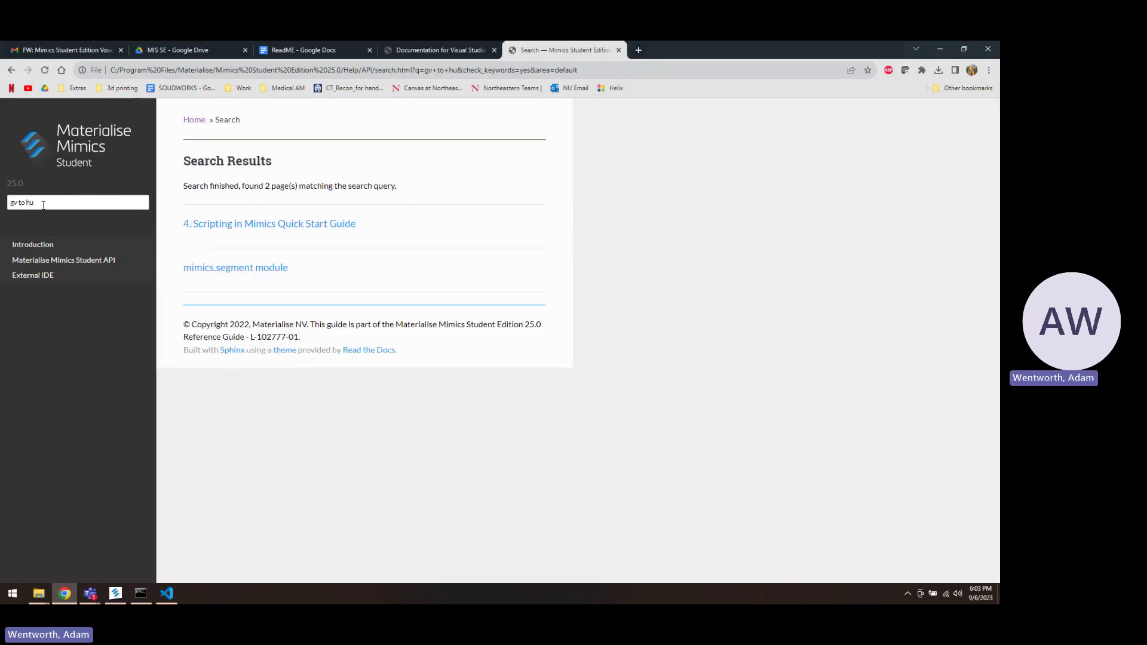
pyautogui.moveTo(46, 203); pyautogui.dragTo(2, 213)
pyautogui.write('gv')
pyautogui.press('Return')
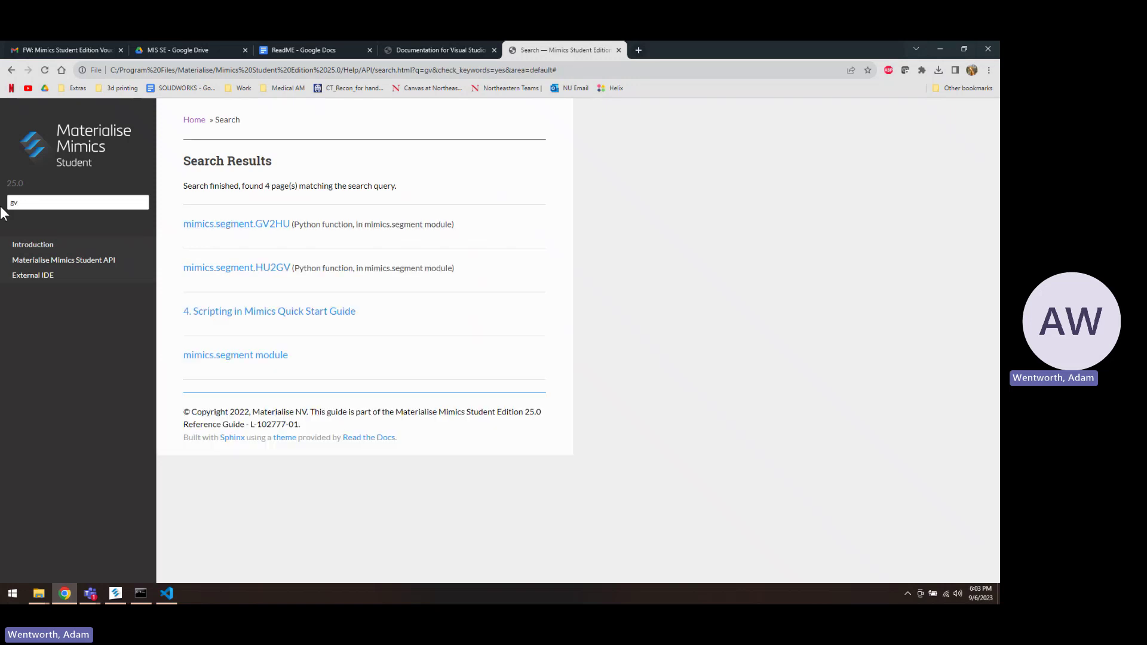
pyautogui.click(275, 231)
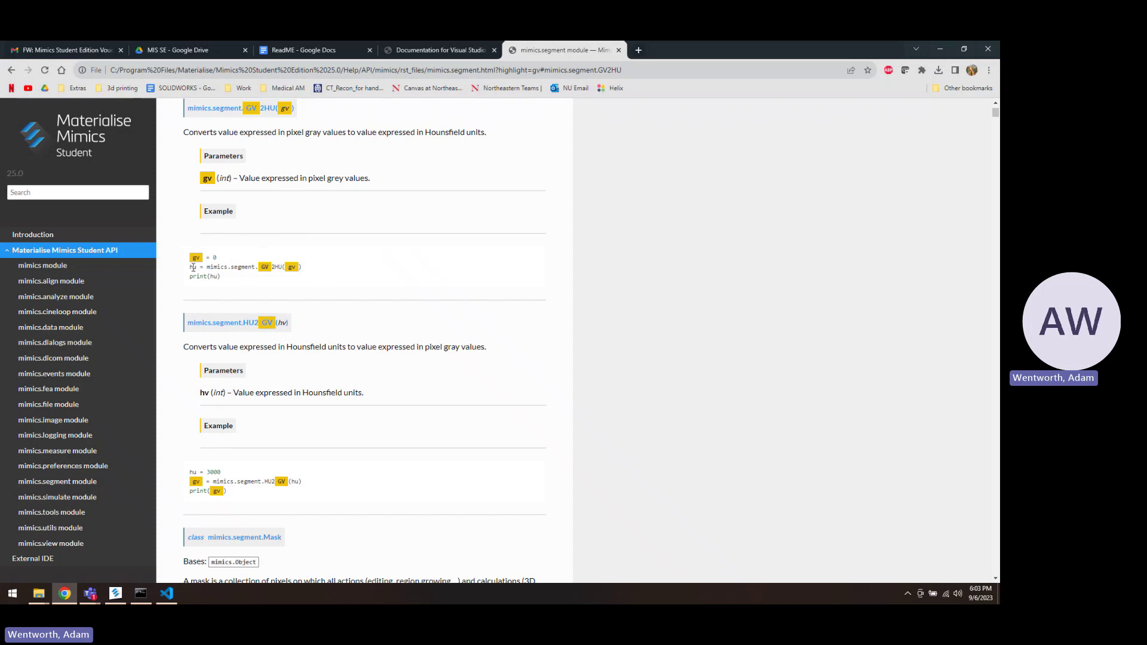
pyautogui.moveTo(193, 267); pyautogui.dragTo(305, 272)
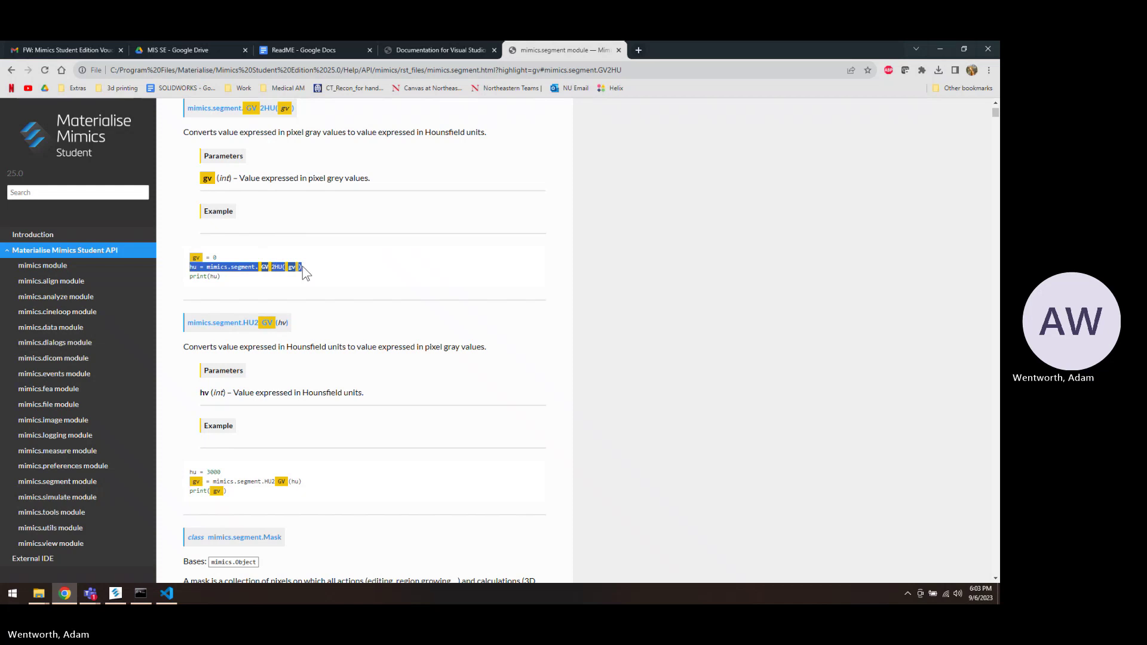
# Insert blank lines above l_t and the threshold call in test_script.py, then type low= and high=.
pyautogui.click(167, 593)
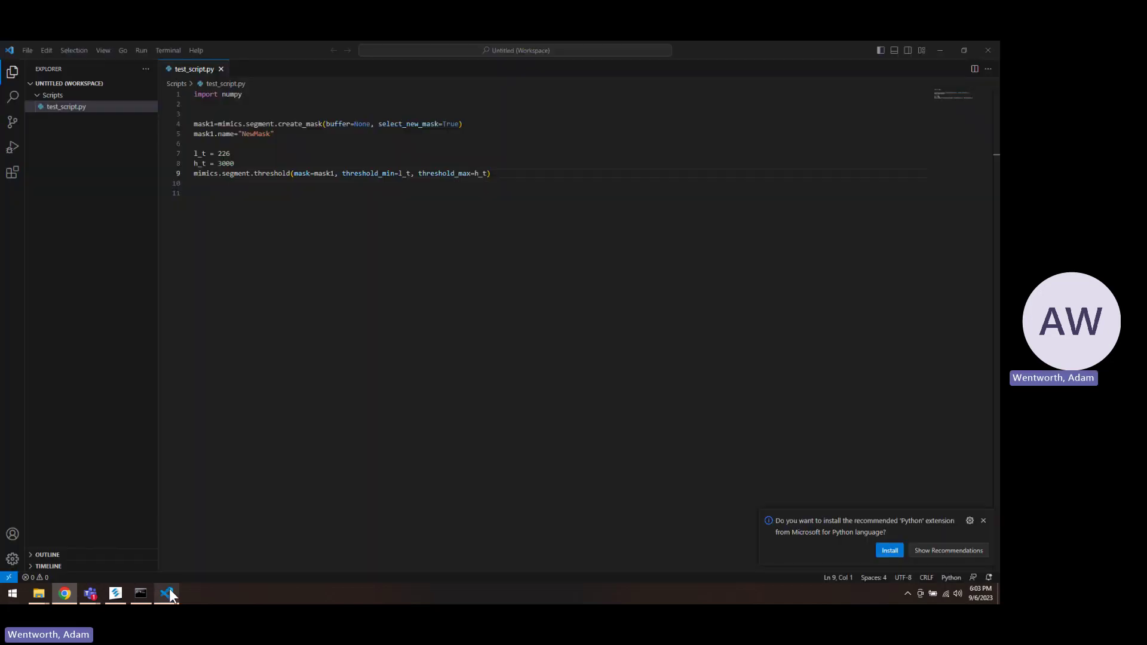
pyautogui.click(254, 163)
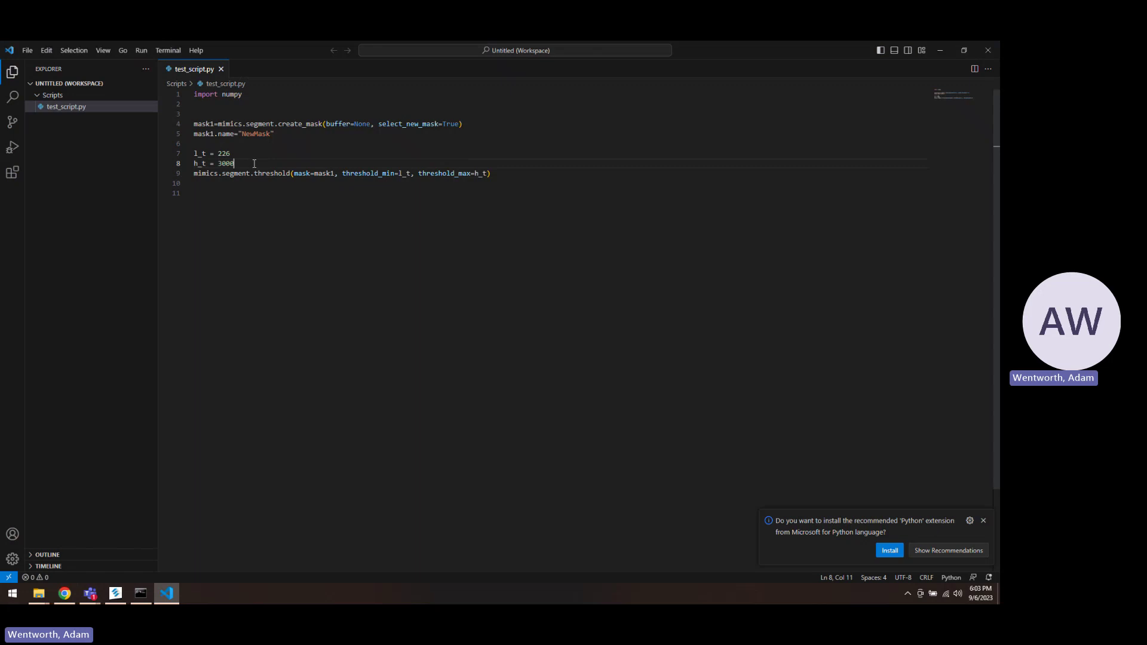
pyautogui.press('Return')
pyautogui.press('Return')
pyautogui.press('Up')
pyautogui.press('Up')
pyautogui.press('Up')
pyautogui.press('Right')
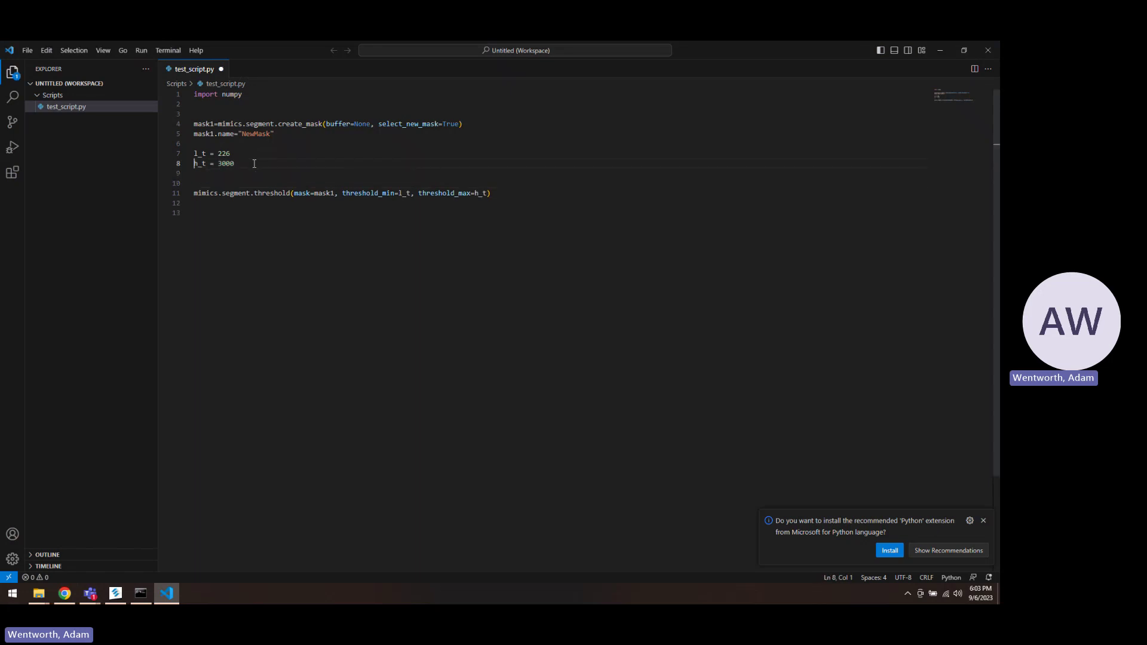
pyautogui.press('Up')
pyautogui.press('Up')
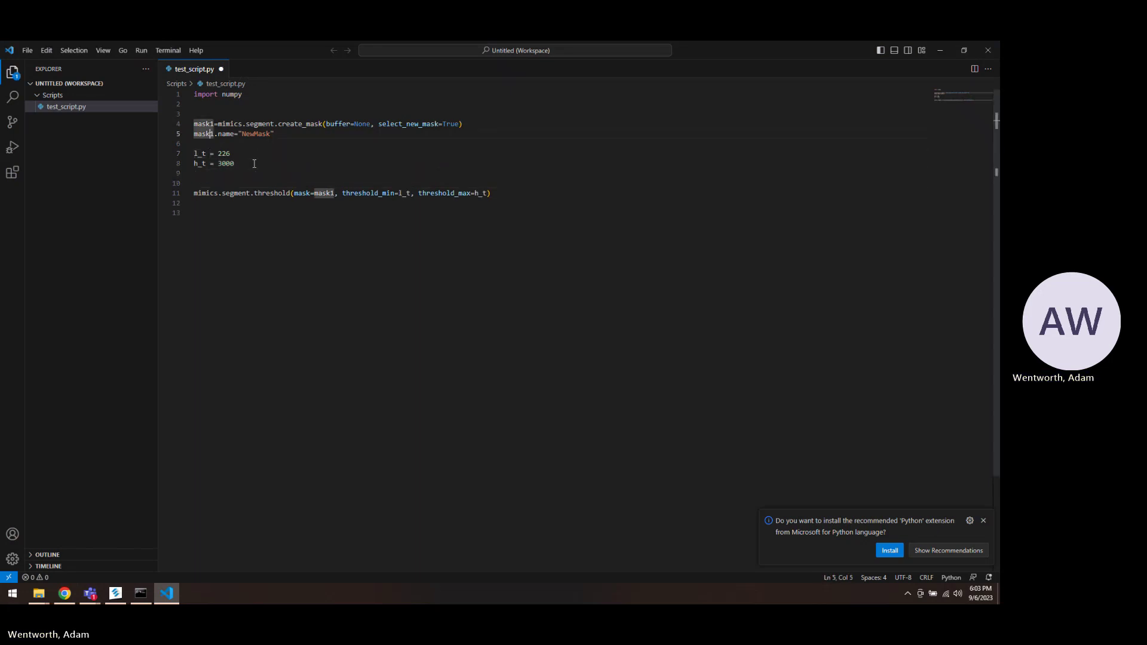
pyautogui.press('Down')
pyautogui.press('Return')
pyautogui.press('Return')
pyautogui.write('l')
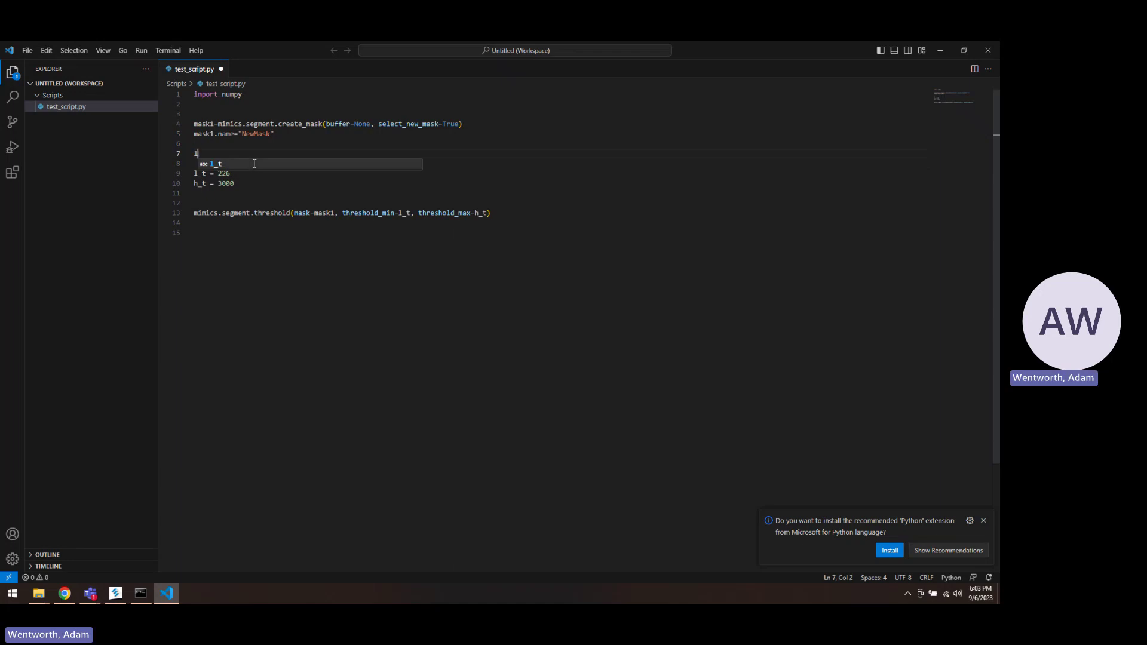
pyautogui.write('ow= ')
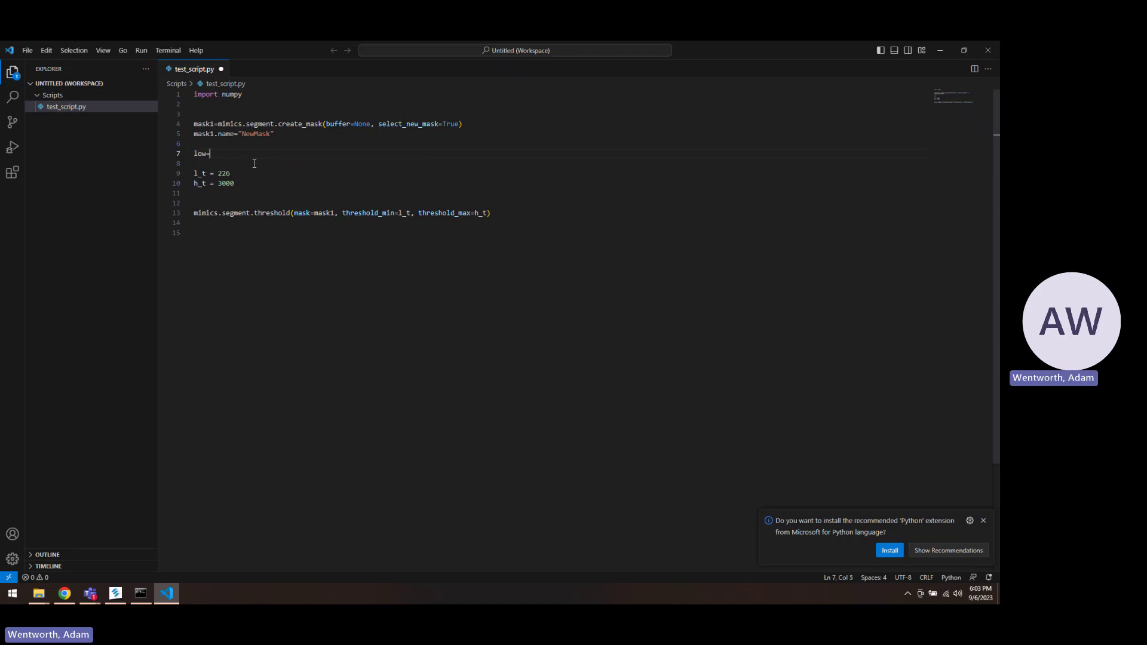
pyautogui.write('high=')
# Search the docs for 'hu', open mimics.segment.HU2GV and copy its HU2GV(hv) signature.
pyautogui.click(71, 595)
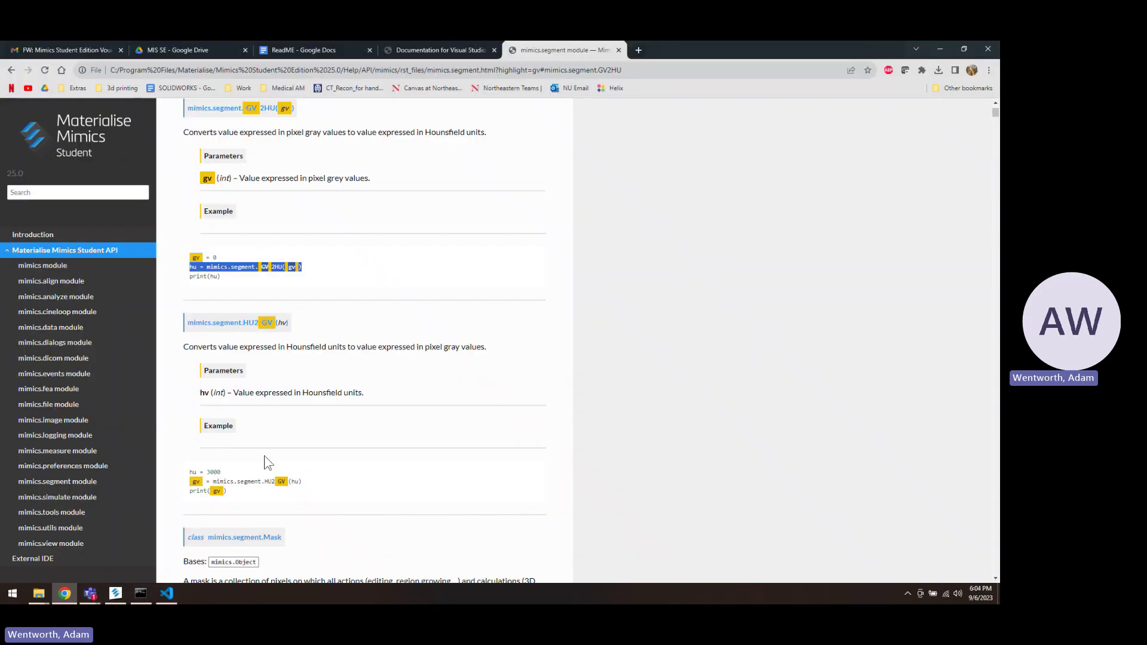
pyautogui.scroll(1, 280, 383)
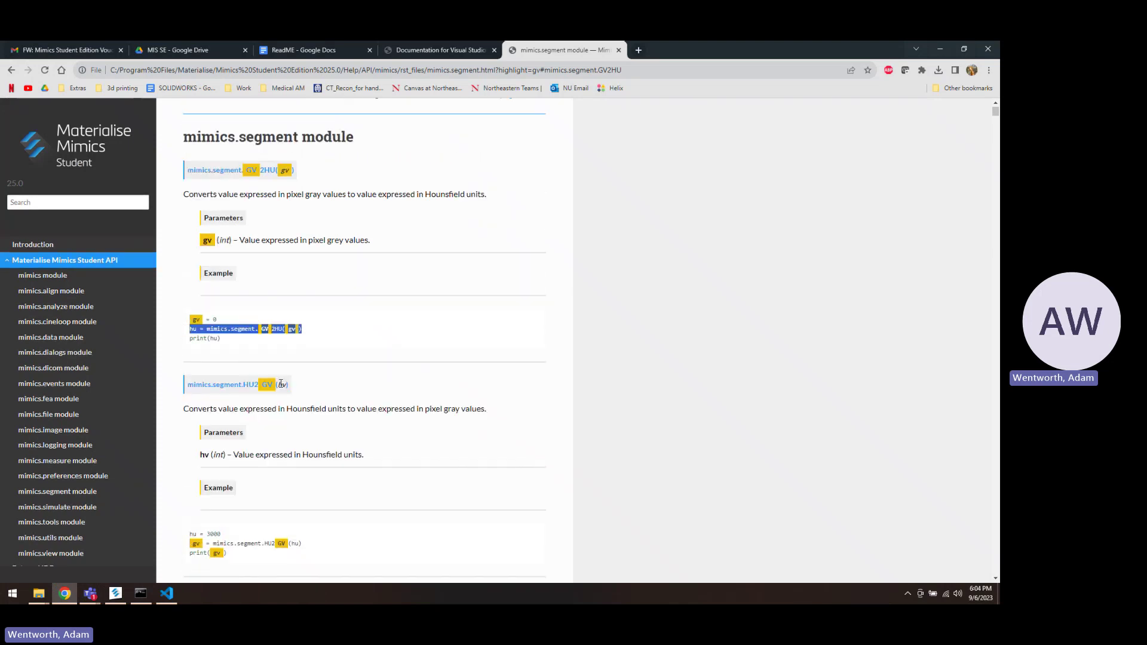
pyautogui.scroll(-6, 280, 384)
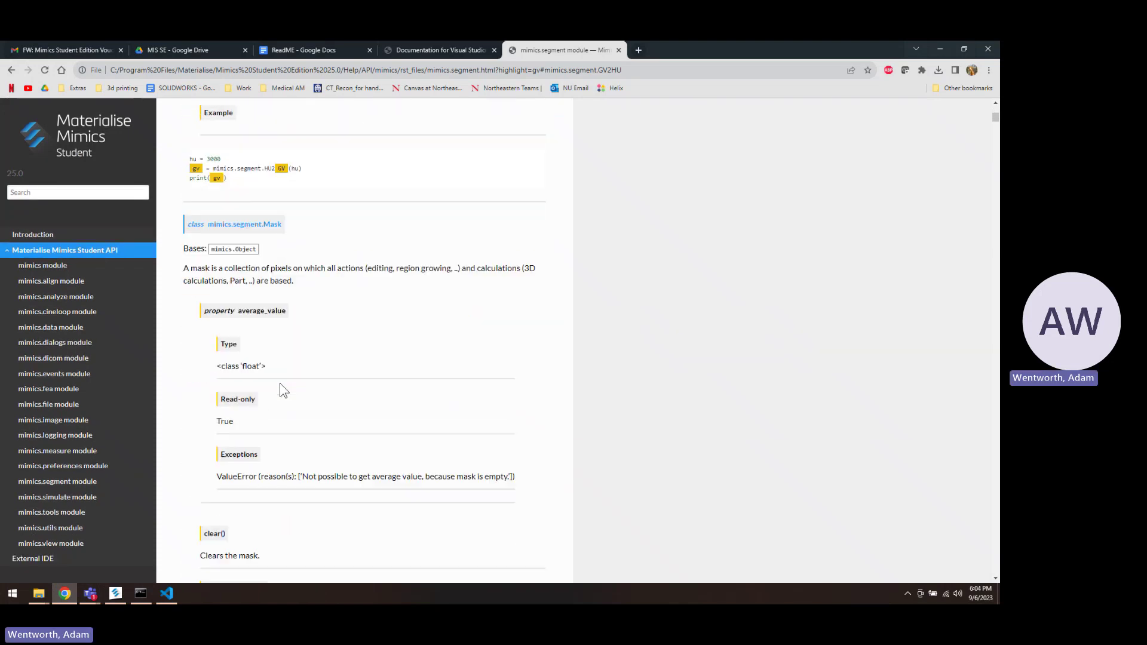
pyautogui.scroll(-5, 280, 382)
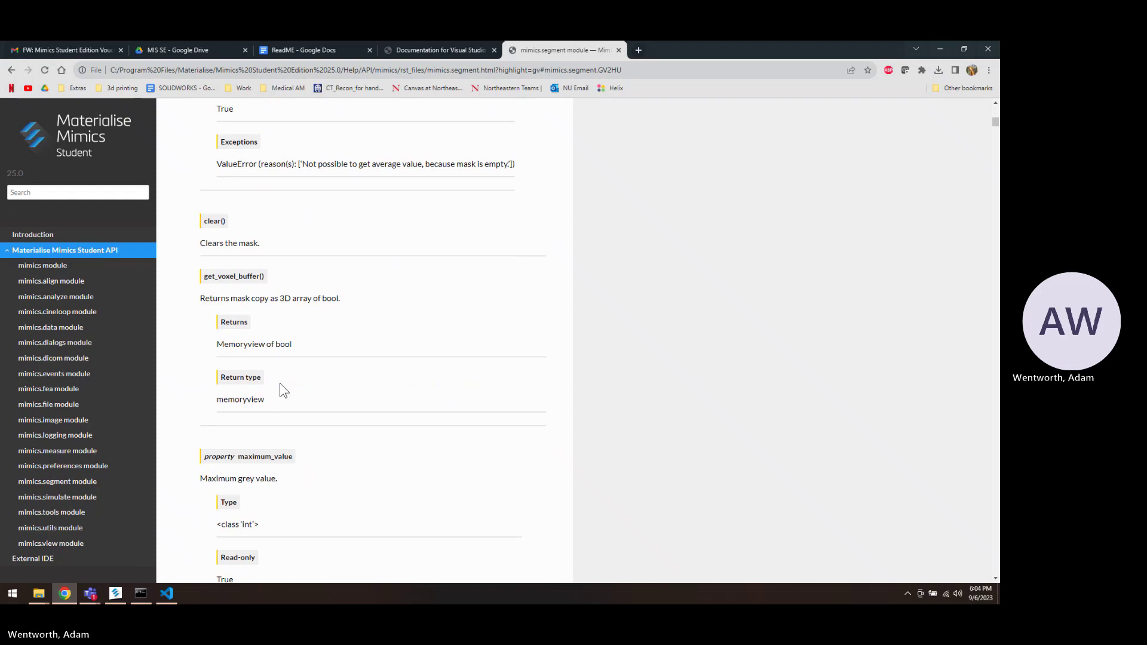
pyautogui.click(74, 191)
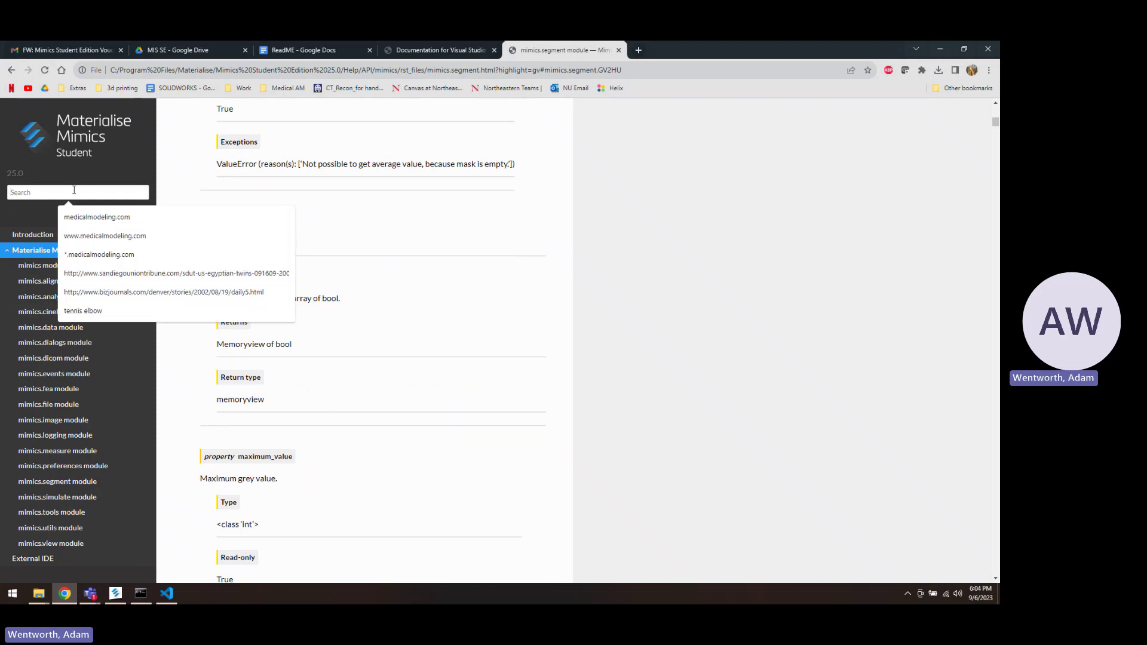
pyautogui.write('hu')
pyautogui.press('Return')
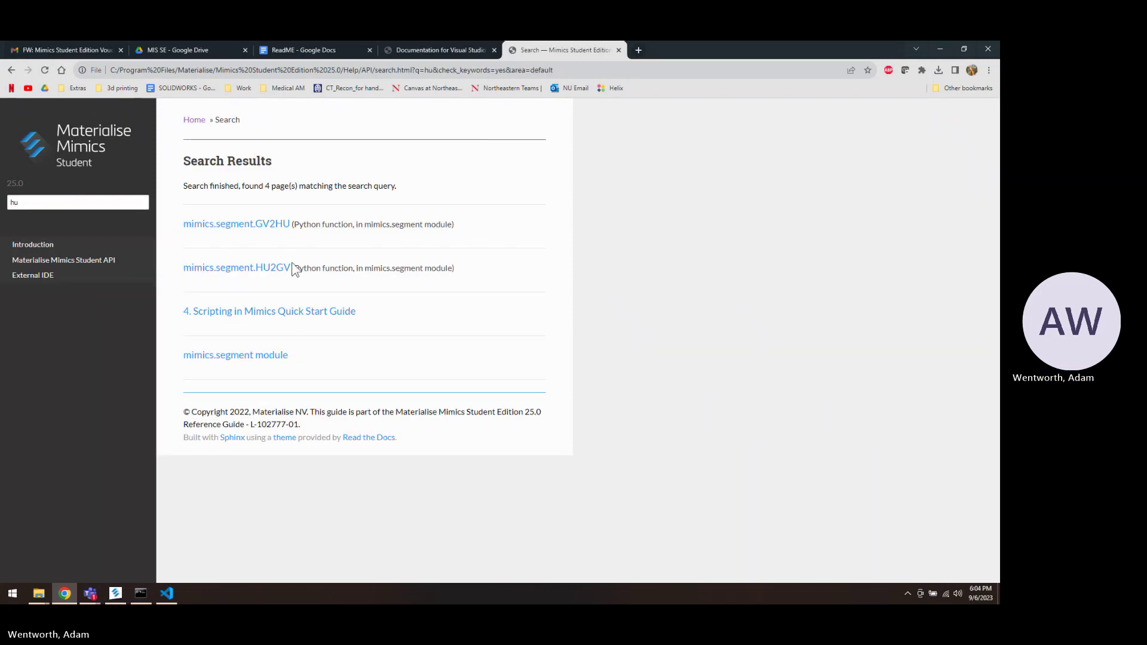
pyautogui.click(285, 267)
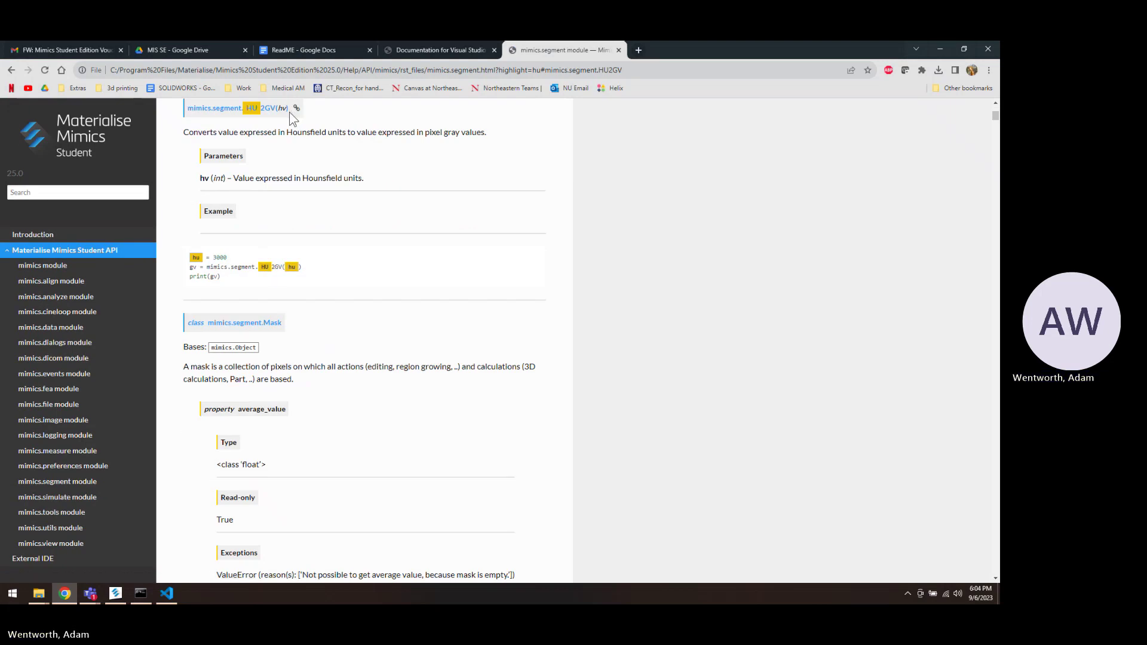
pyautogui.moveTo(289, 111); pyautogui.dragTo(191, 116)
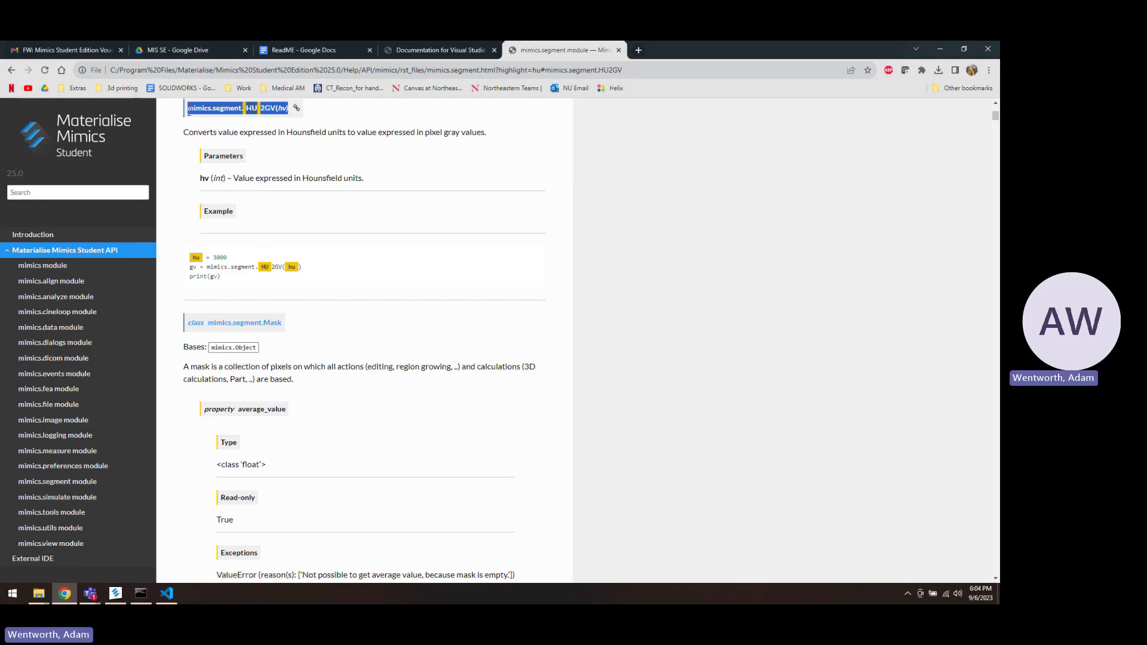
pyautogui.click(168, 597)
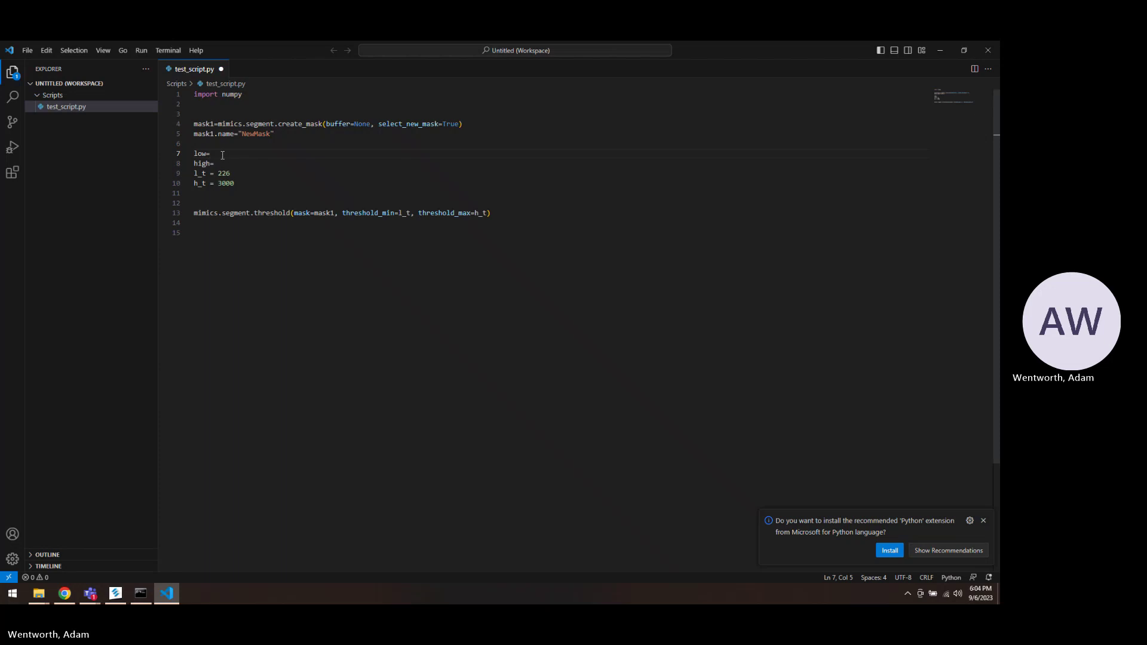
# Set low_hu=226, rename high to high_hu, and paste a HU2GV call onto the l_t line.
pyautogui.write('mimics.segment.HU2GV(hv)')
pyautogui.click(210, 154)
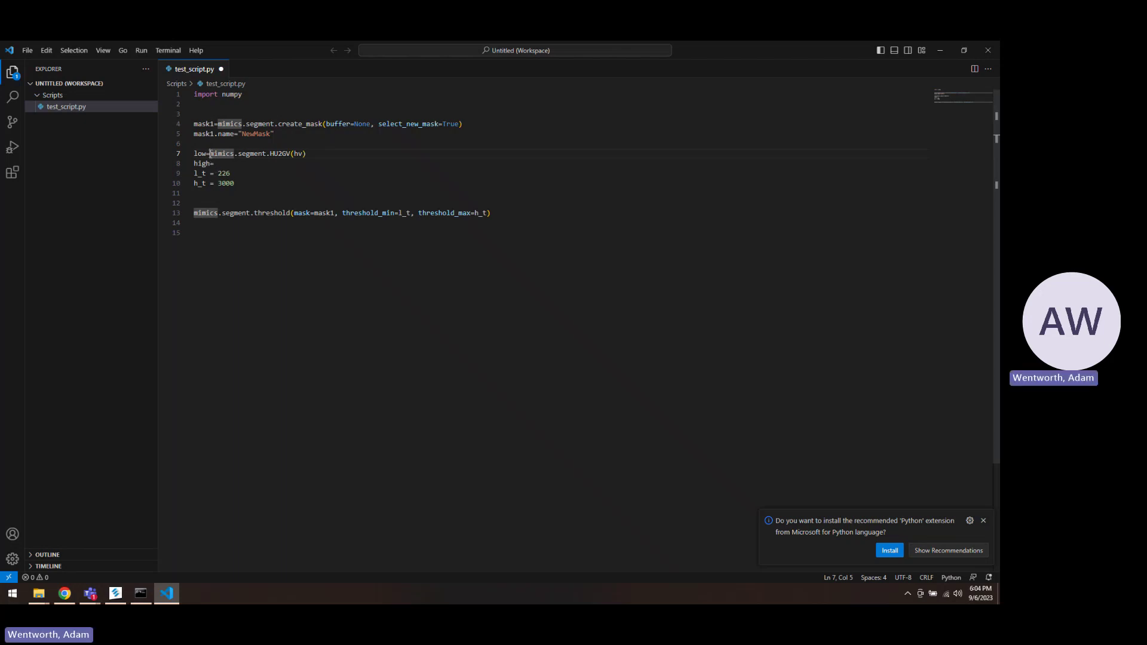
pyautogui.hotkey('shift', 'End')
pyautogui.press('Delete')
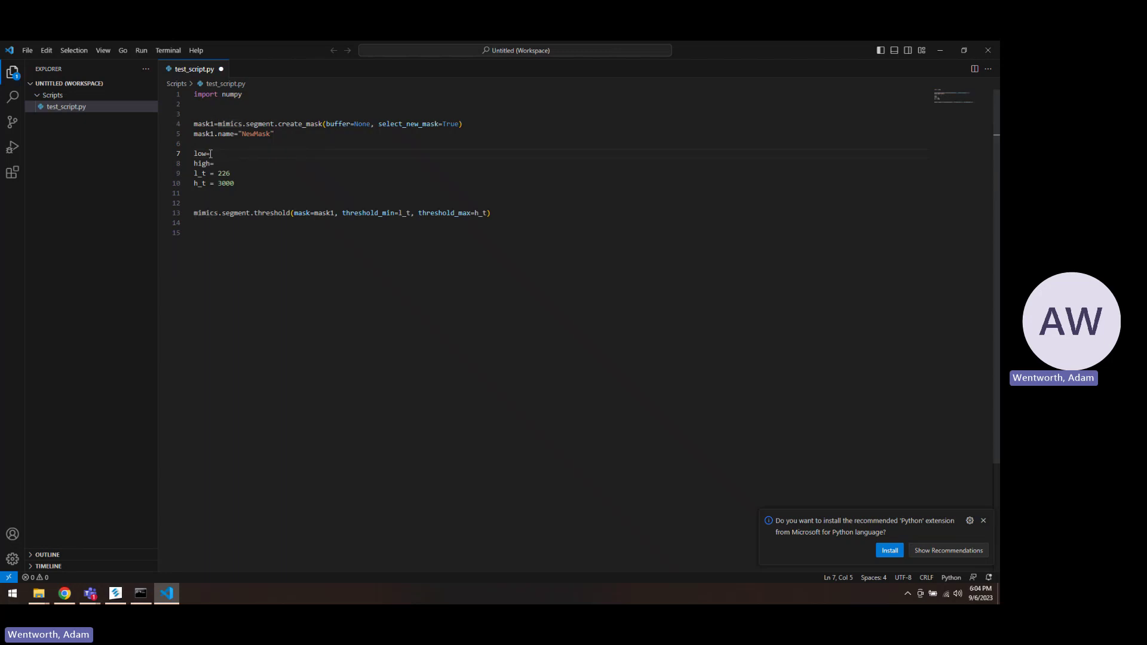
pyautogui.click(218, 174)
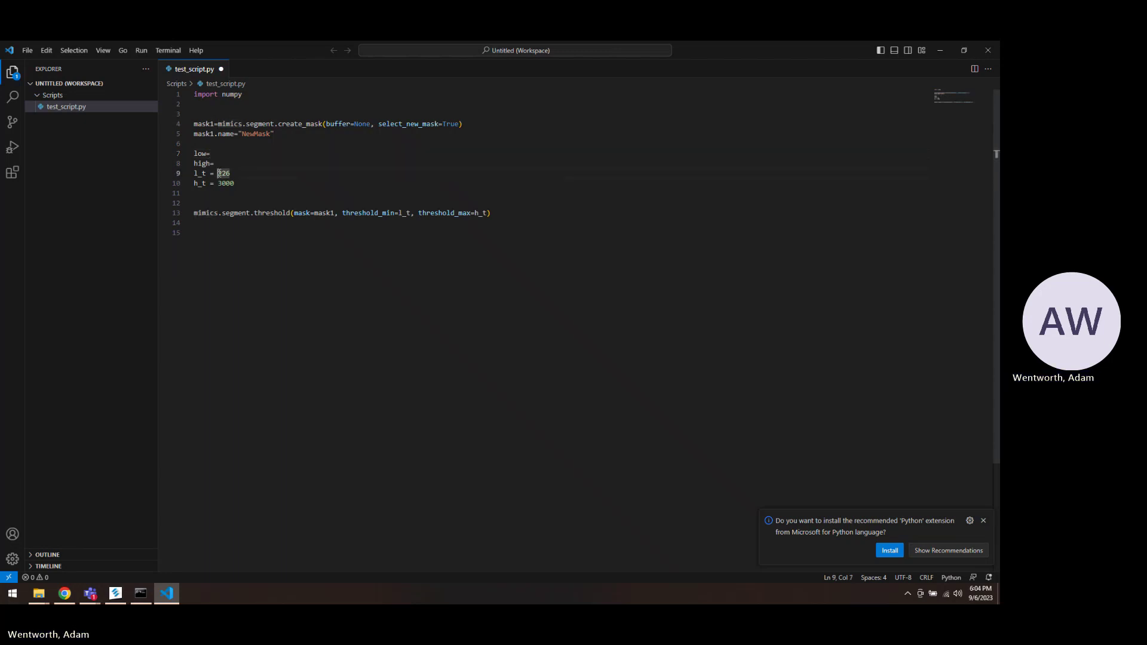
pyautogui.write('mimics.segment.HU2GV(hv)')
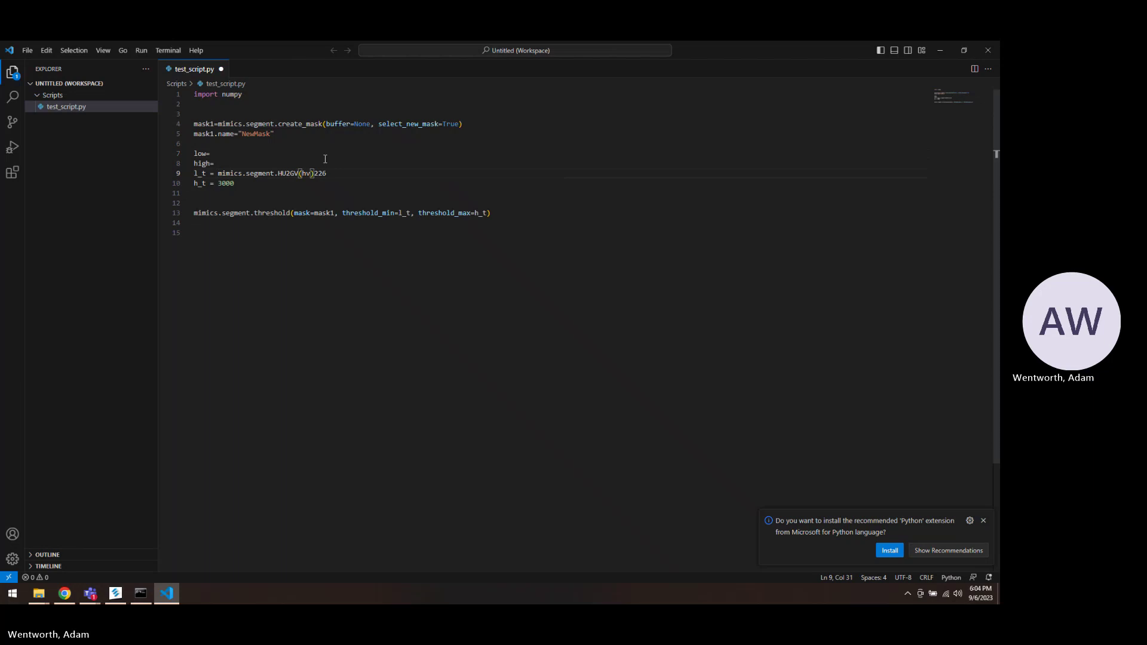
pyautogui.press('Left')
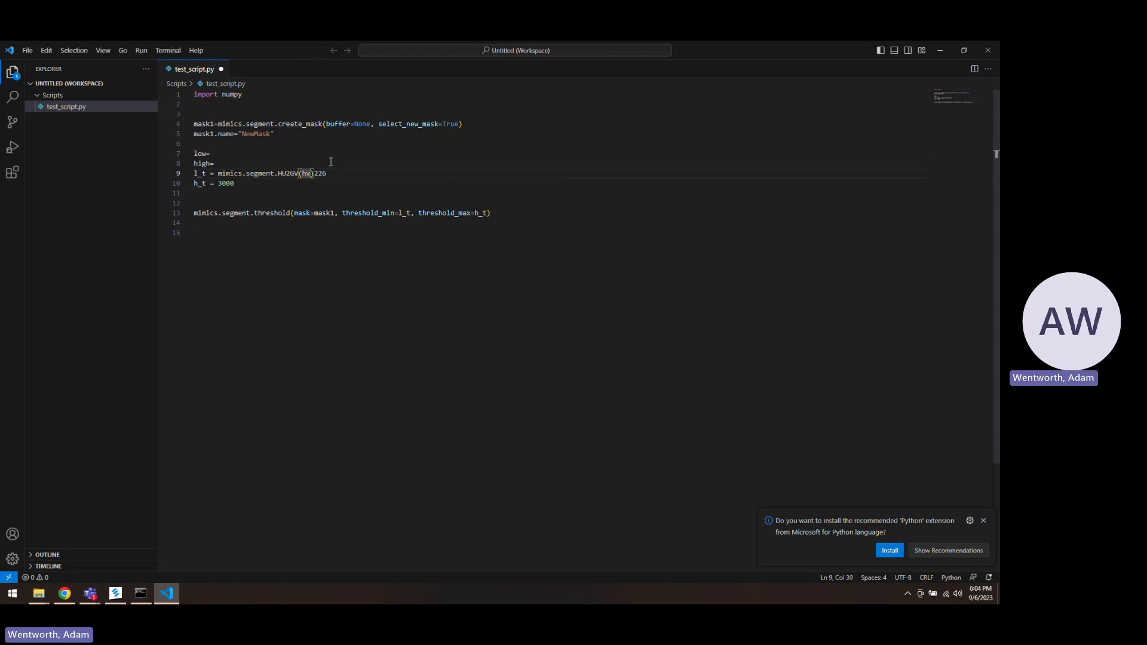
pyautogui.press('Up')
pyautogui.write('26')
pyautogui.press('Left')
pyautogui.write('_hu')
pyautogui.press('Left')
pyautogui.write('_hu')
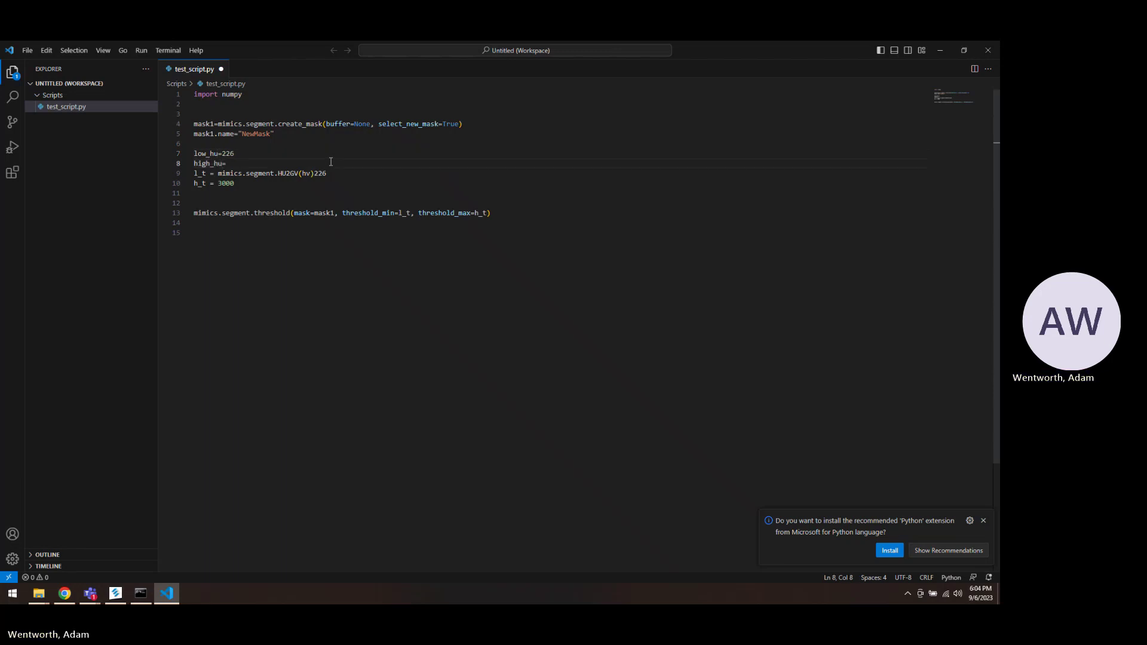
# Rename l_t to low_gv and replace h_t = 3000 with high_hv = mimics.segment.HU2GV(hv).
pyautogui.press('Down')
pyautogui.press('Left')
pyautogui.press('Left')
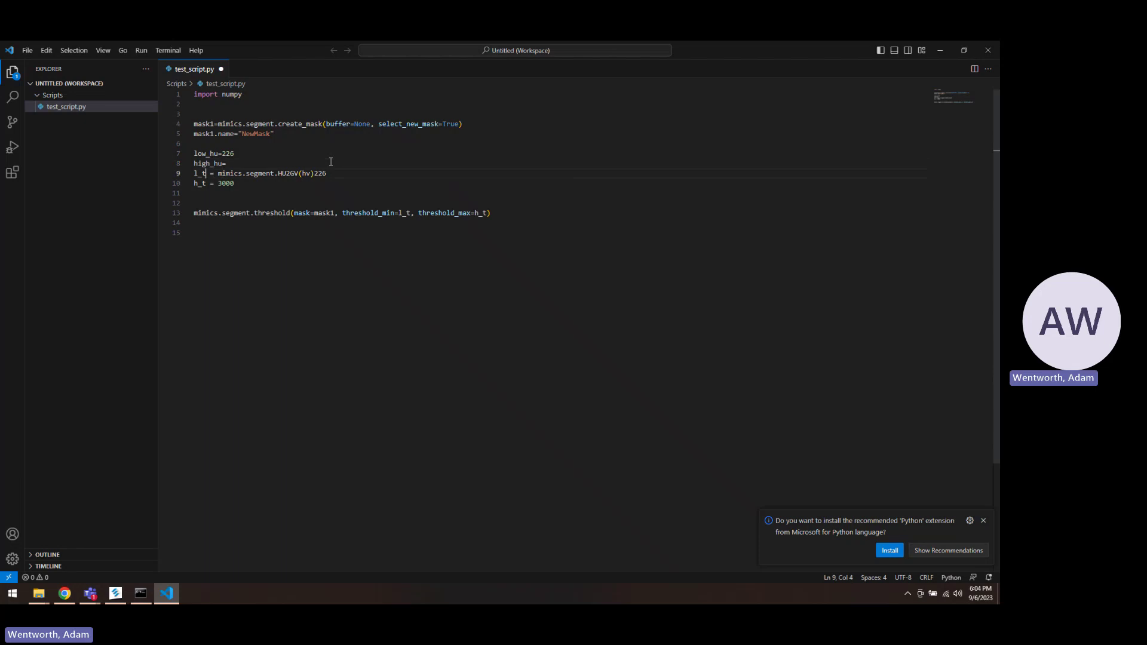
pyautogui.press('BackSpace')
pyautogui.press('BackSpace')
pyautogui.write('o')
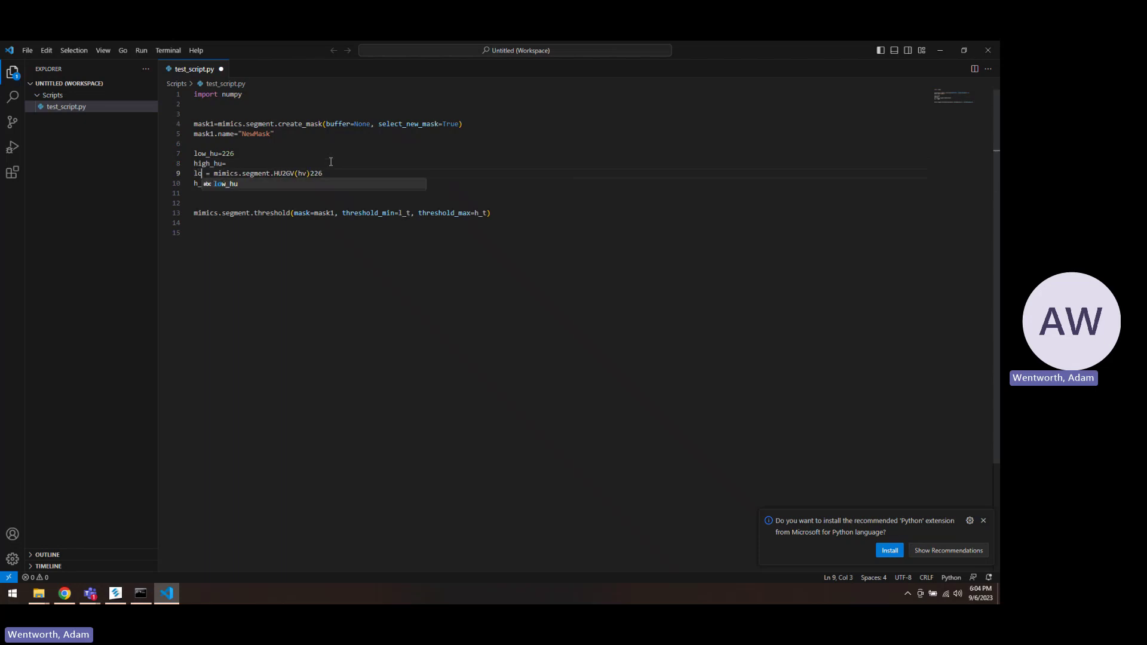
pyautogui.write('w_gv')
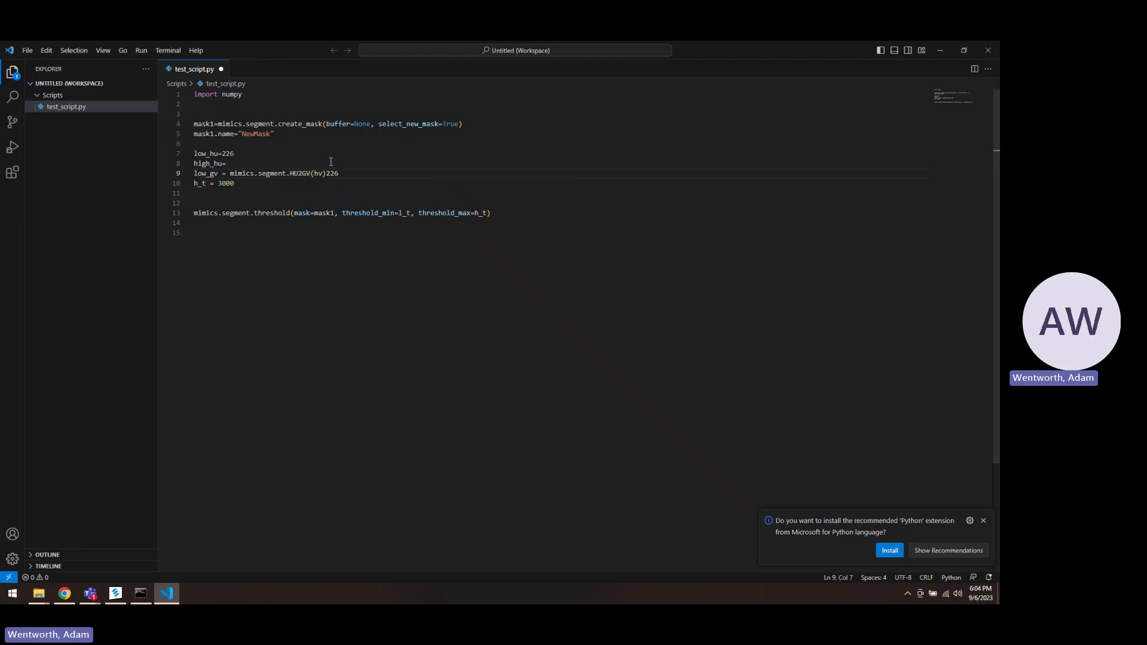
pyautogui.press('Down')
pyautogui.write('\\]]\\\\')
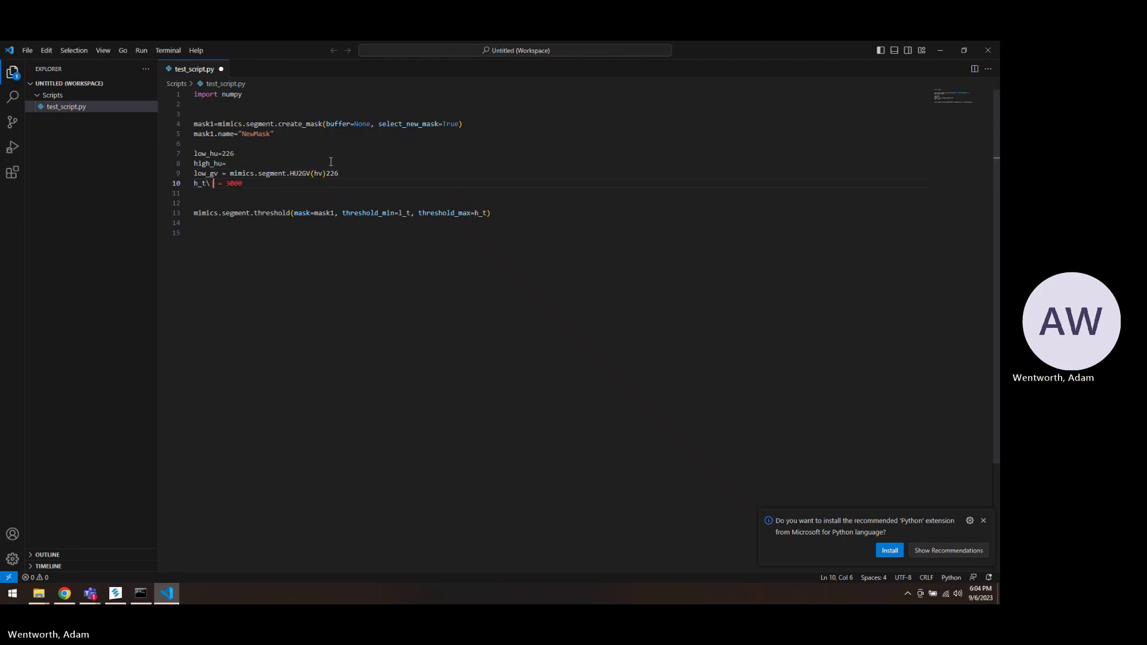
pyautogui.press('BackSpace')
pyautogui.press('BackSpace')
pyautogui.press('BackSpace')
pyautogui.press('BackSpace')
pyautogui.press('BackSpace')
pyautogui.press('BackSpace')
pyautogui.press('BackSpace')
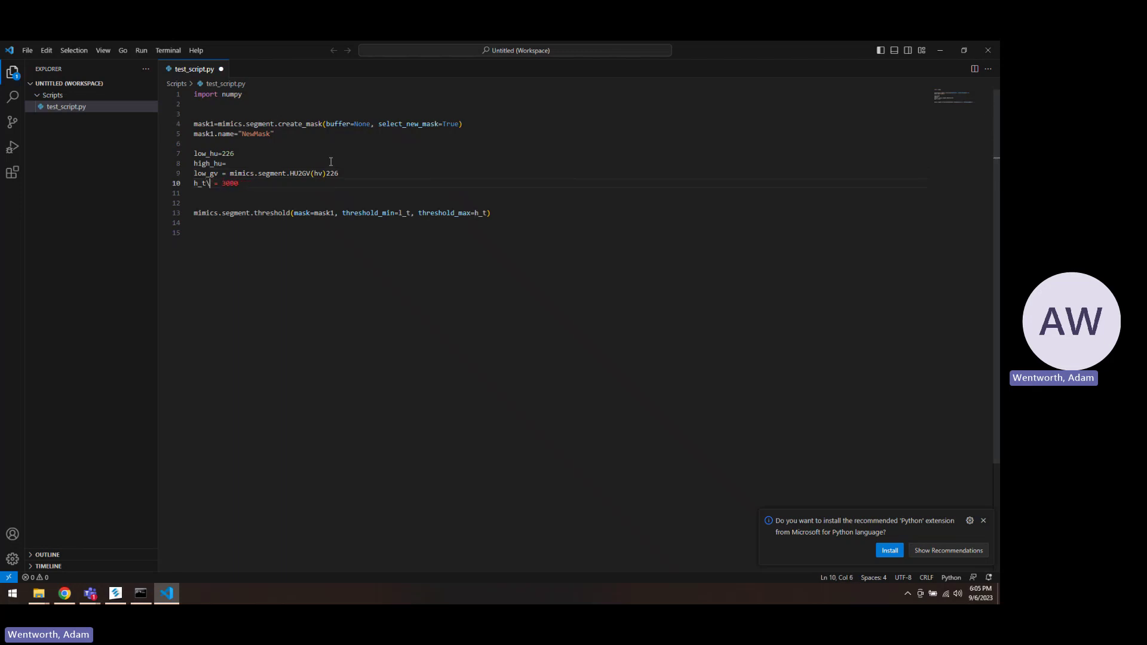
pyautogui.write('igh')
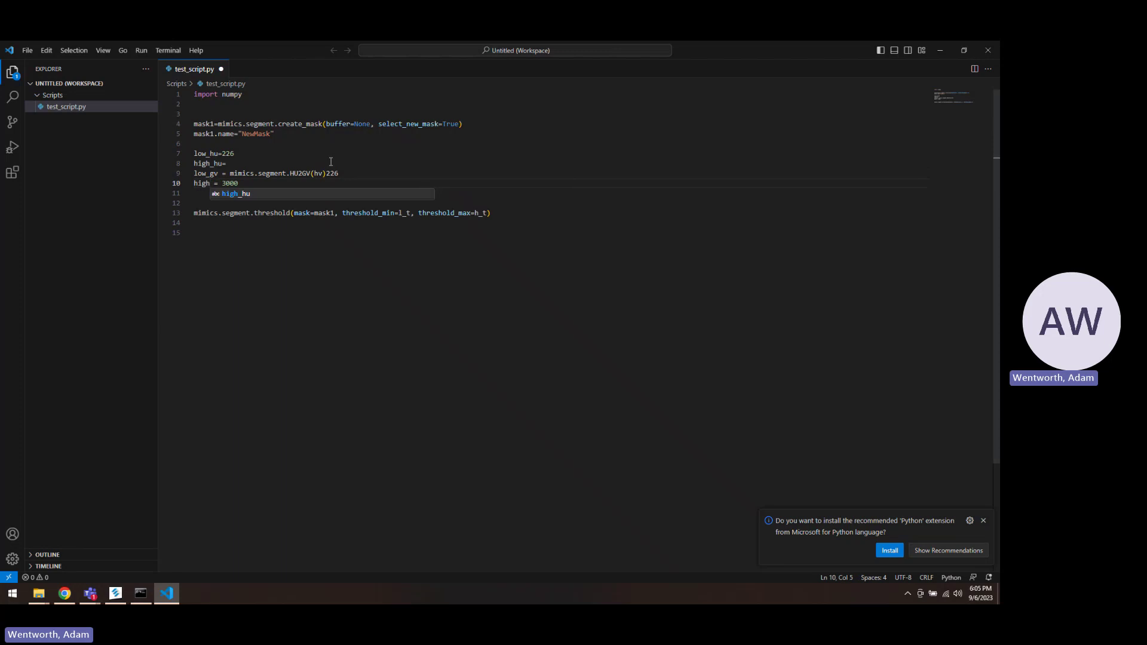
pyautogui.write('_hv')
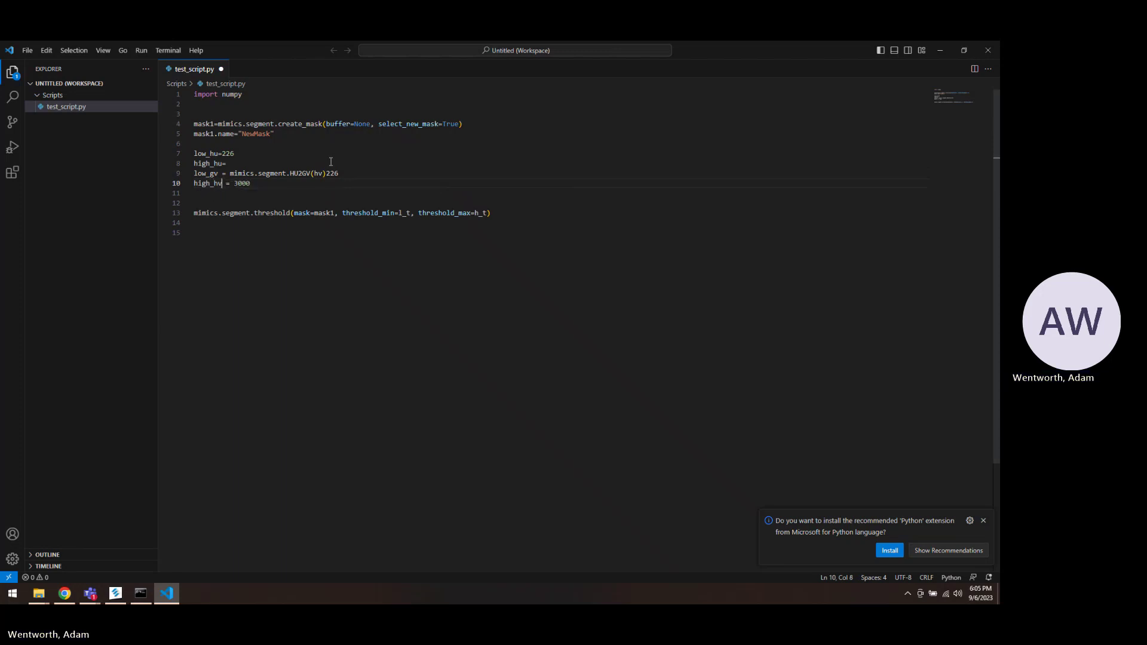
pyautogui.press('Right')
pyautogui.press('Right')
pyautogui.press('Right')
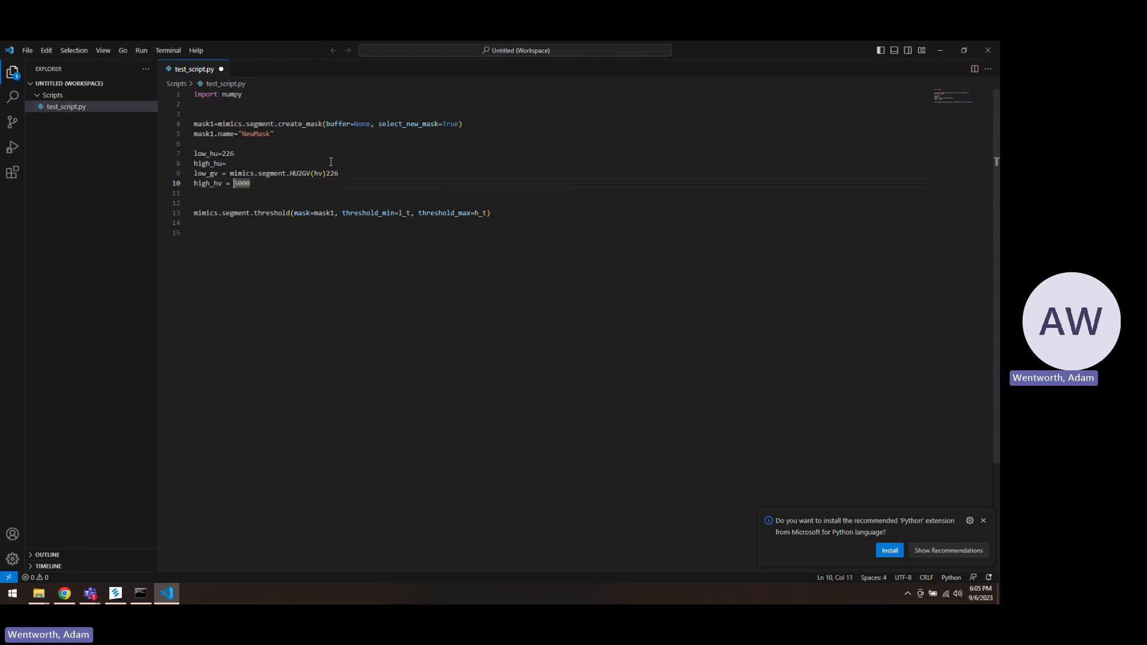
pyautogui.press('Delete')
pyautogui.press('Delete')
pyautogui.write('mimics.segment.HU2GV(hv)')
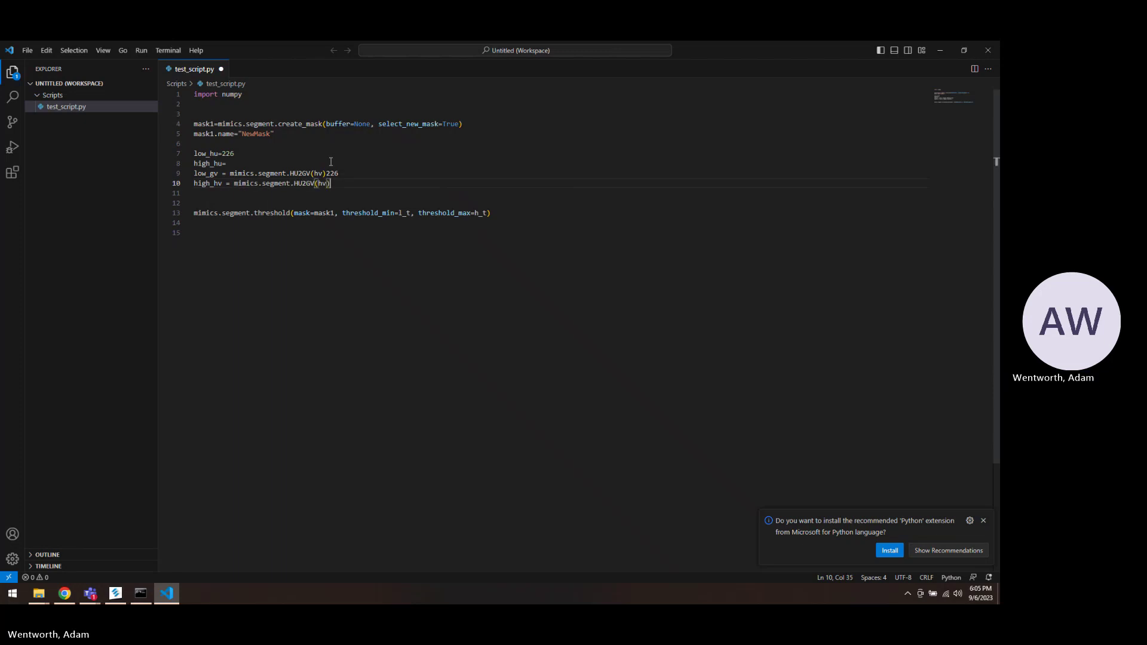
pyautogui.press('Up')
pyautogui.press('BackSpace')
pyautogui.press('BackSpace')
pyautogui.press('BackSpace')
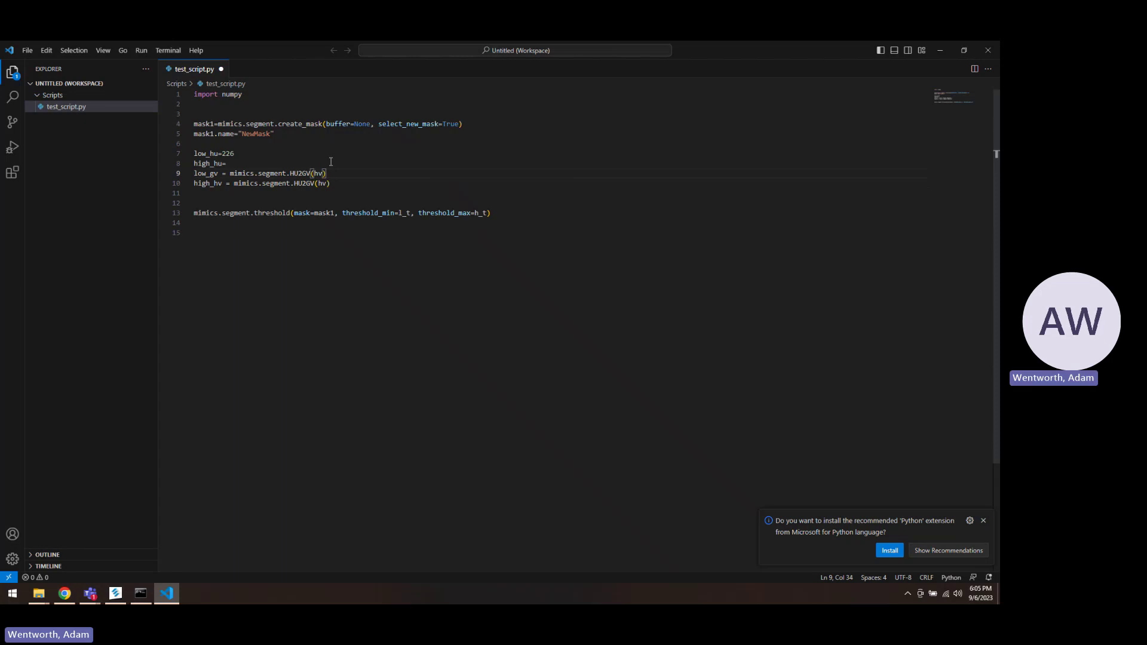
# Set high_hu=3000, pass low_hu and high_hu to the HU2GV calls, and rename high_hv to high_gv.
pyautogui.press('Up')
pyautogui.write('3000')
pyautogui.hotkey('ctrl', 'Left')
pyautogui.press('Down')
pyautogui.press('Down')
pyautogui.press('Right')
pyautogui.click(321, 174)
pyautogui.press('BackSpace')
pyautogui.press('BackSpace')
pyautogui.write('low')
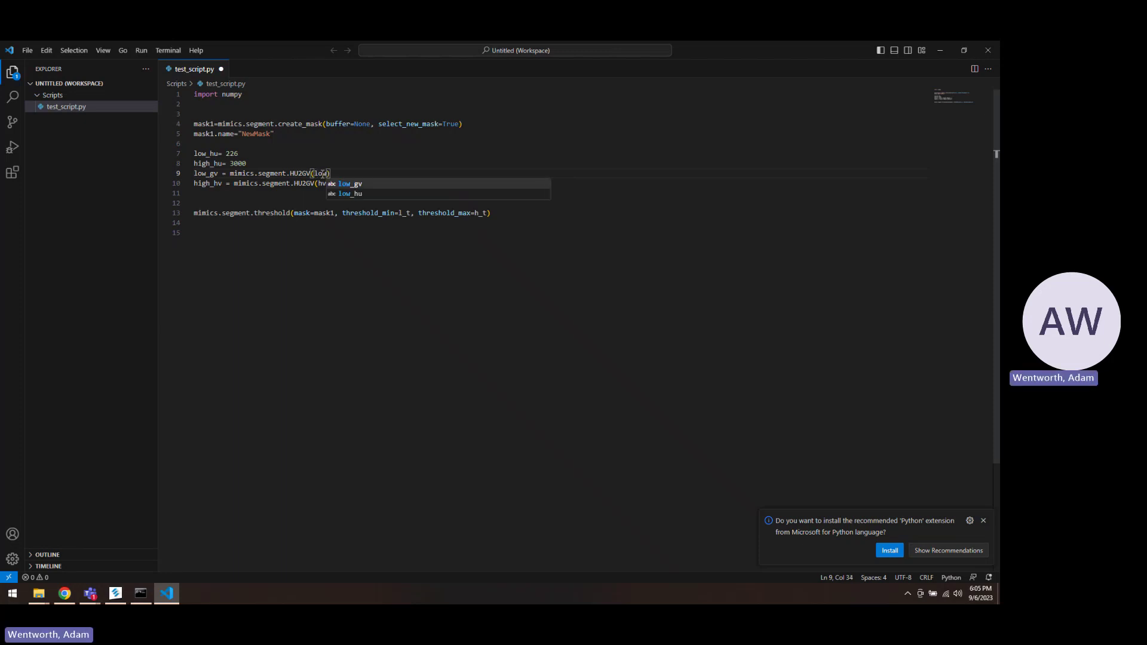
pyautogui.press('Down')
pyautogui.press('Return')
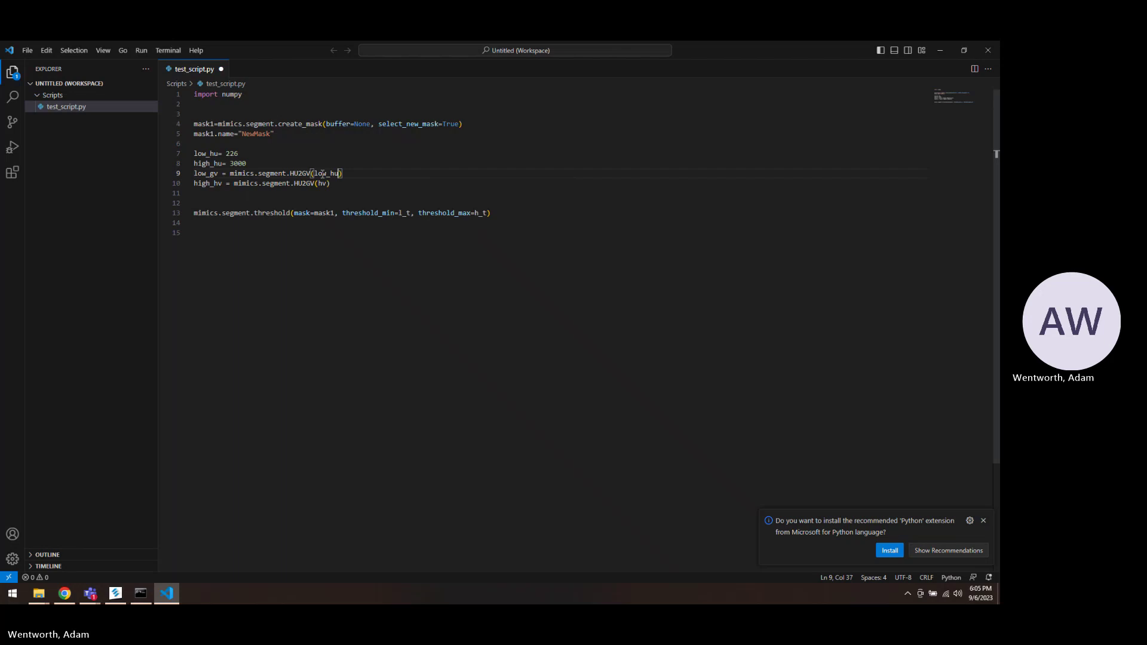
pyautogui.click(321, 182)
pyautogui.press('Delete')
pyautogui.write('i')
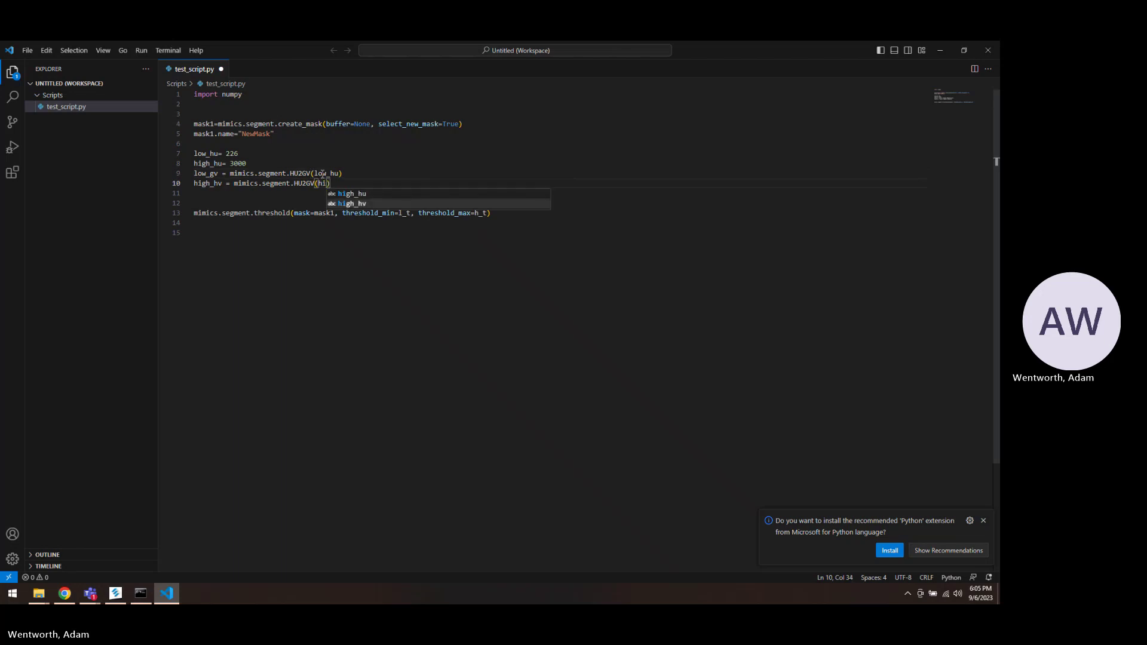
pyautogui.press('Up')
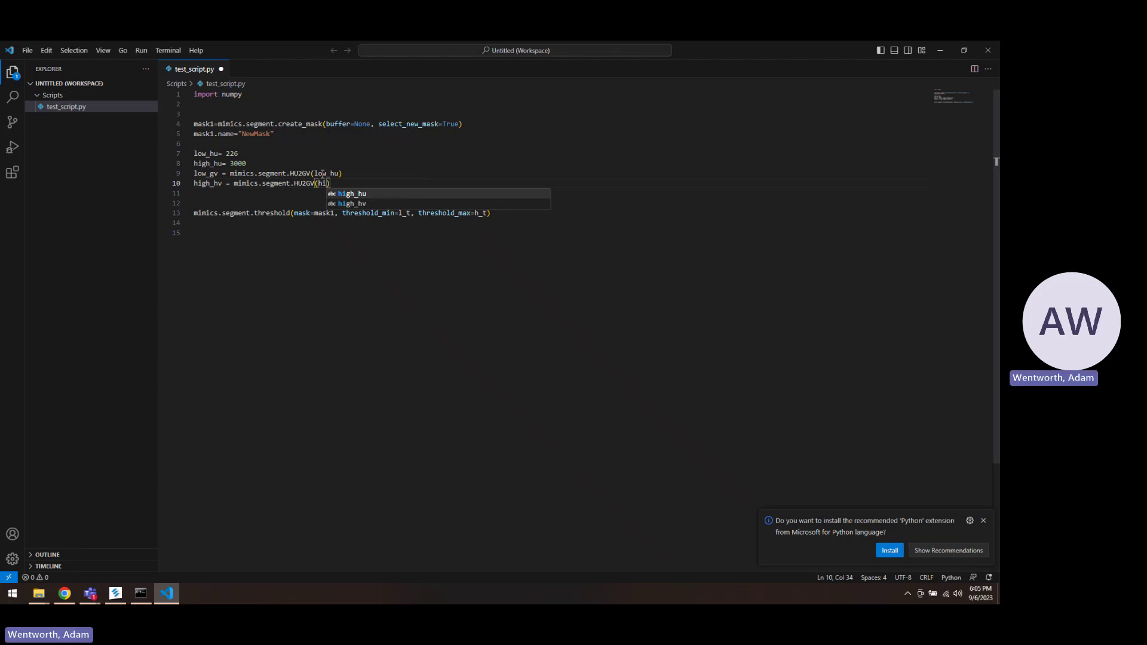
pyautogui.press('Return')
pyautogui.click(218, 183)
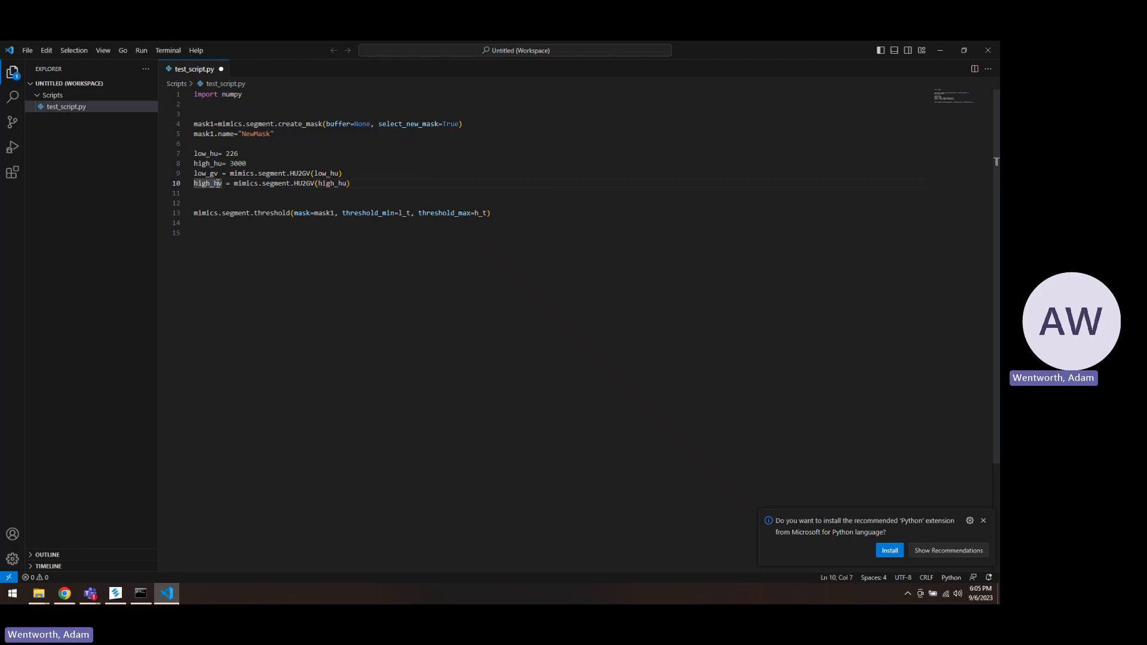
pyautogui.press('BackSpace')
pyautogui.write('g')
# Use threshold_min=low_gv and threshold_max=high_gv in the threshold call and save the script.
pyautogui.click(410, 213)
pyautogui.press('BackSpace')
pyautogui.press('BackSpace')
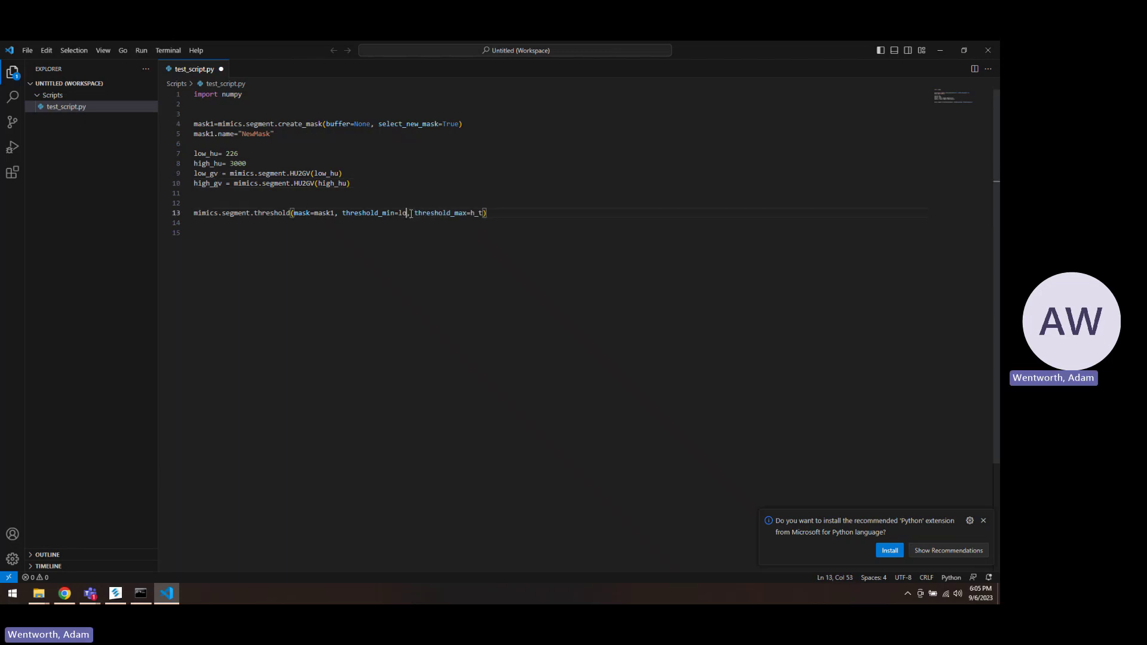
pyautogui.write('ow')
pyautogui.press('Tab')
pyautogui.press('Right')
pyautogui.press('Right')
pyautogui.press('Right')
pyautogui.press('Right')
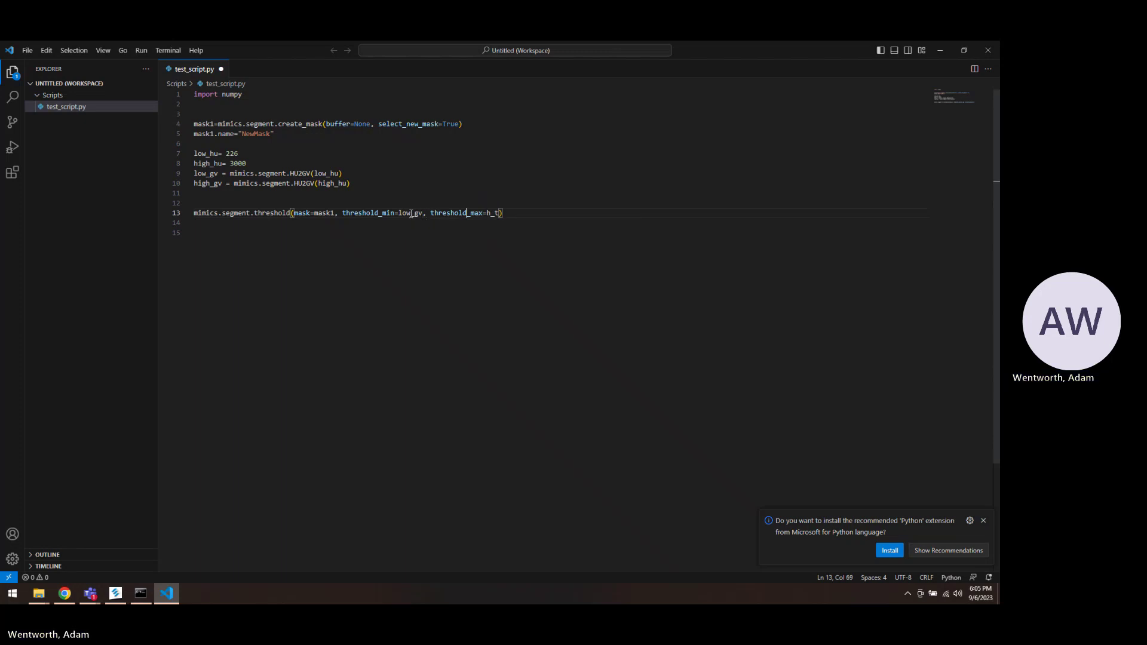
pyautogui.press('Right')
pyautogui.press('Right')
pyautogui.press('Right')
pyautogui.press('Right')
pyautogui.press('Right')
pyautogui.press('Right')
pyautogui.press('Right')
pyautogui.press('Right')
pyautogui.press('BackSpace')
pyautogui.press('BackSpace')
pyautogui.write('g')
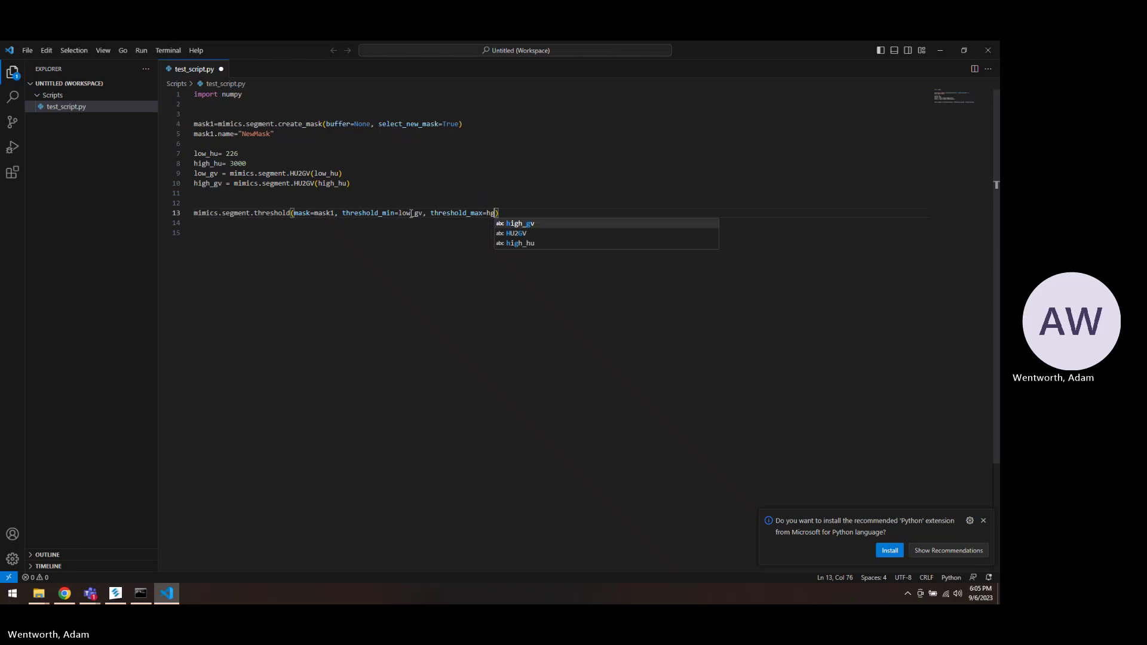
pyautogui.press('BackSpace')
pyautogui.write('i')
pyautogui.press('Tab')
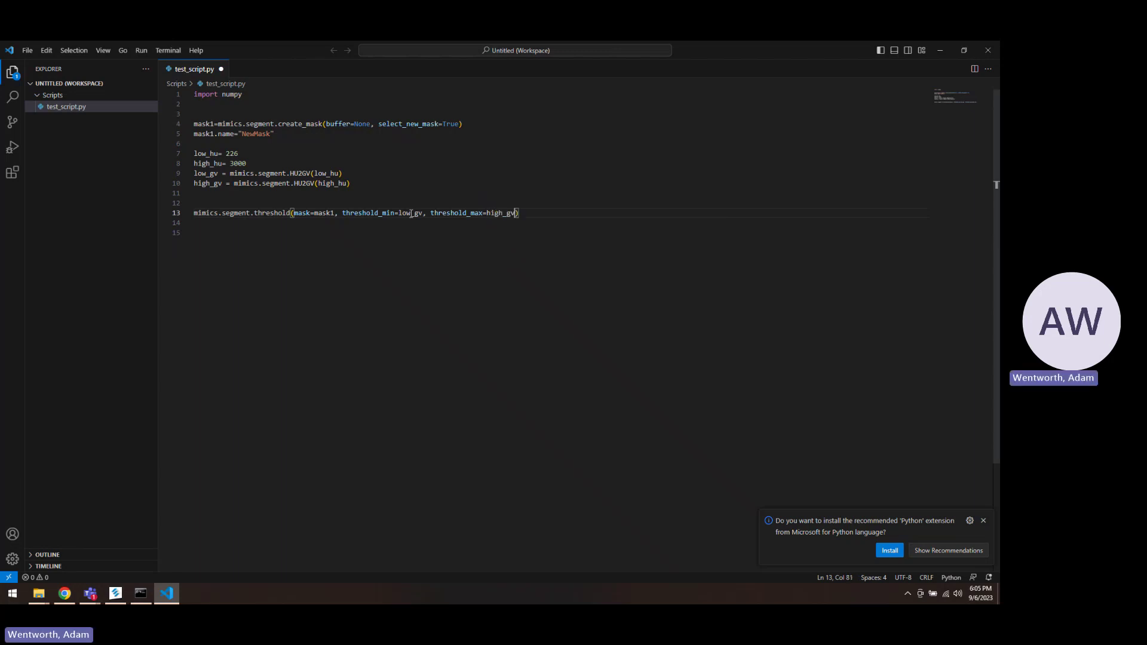
pyautogui.hotkey('ctrl', 's')
# Delete the old NewMask in Mimics and run test_script from the Scripting Library.
pyautogui.click(122, 591)
pyautogui.click(848, 160)
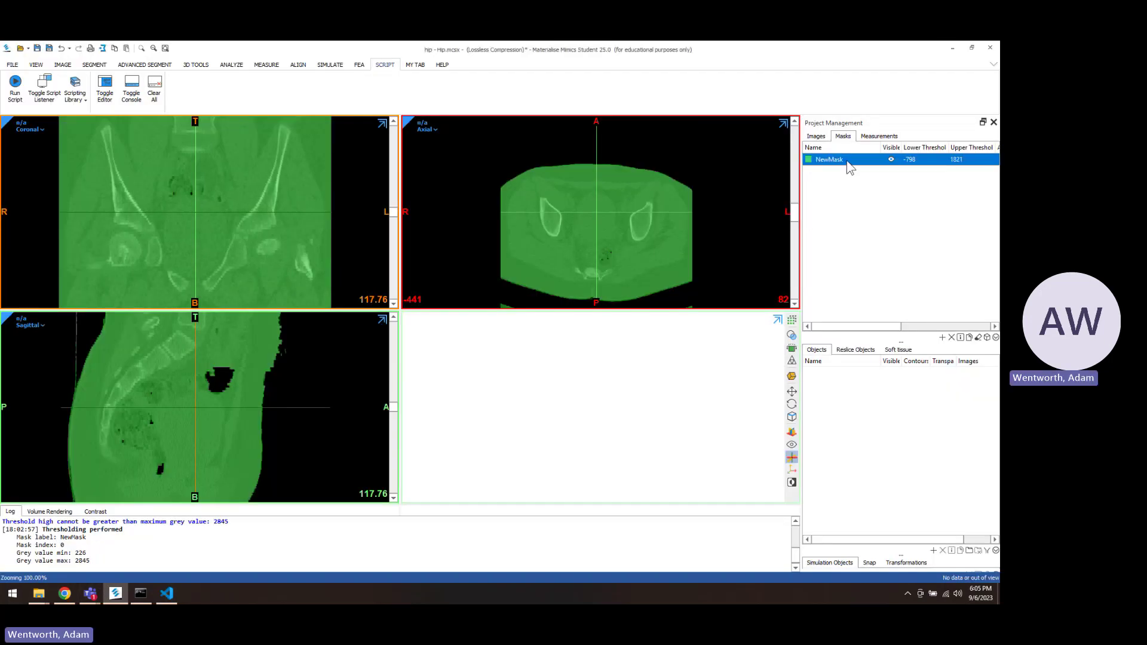
pyautogui.press('Delete')
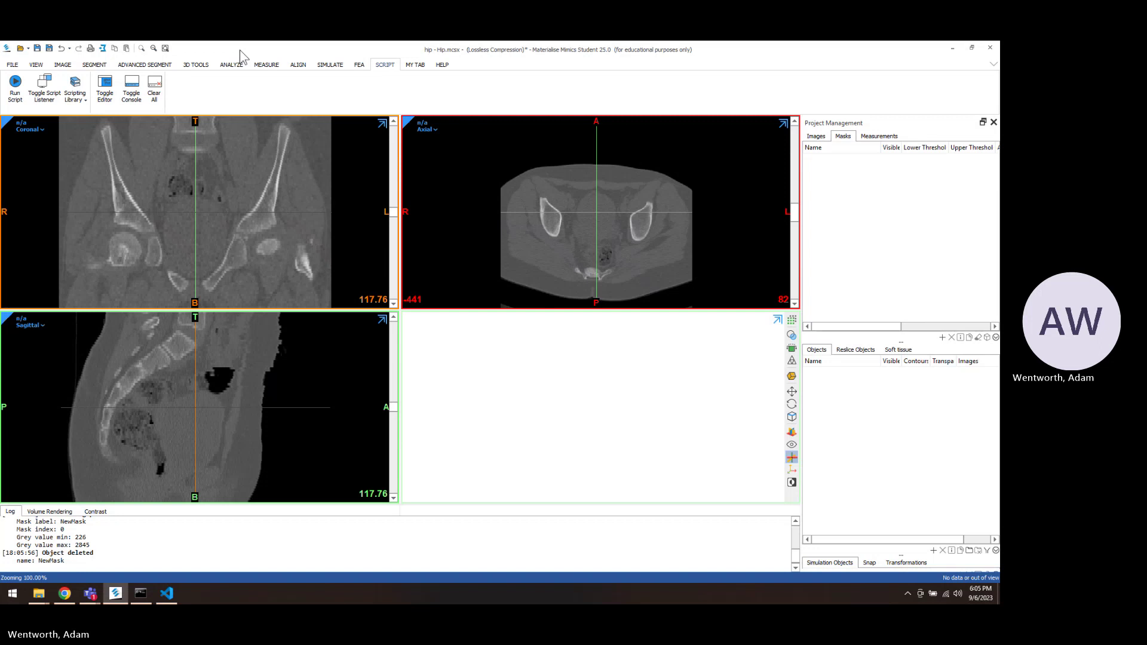
pyautogui.click(76, 103)
pyautogui.click(87, 110)
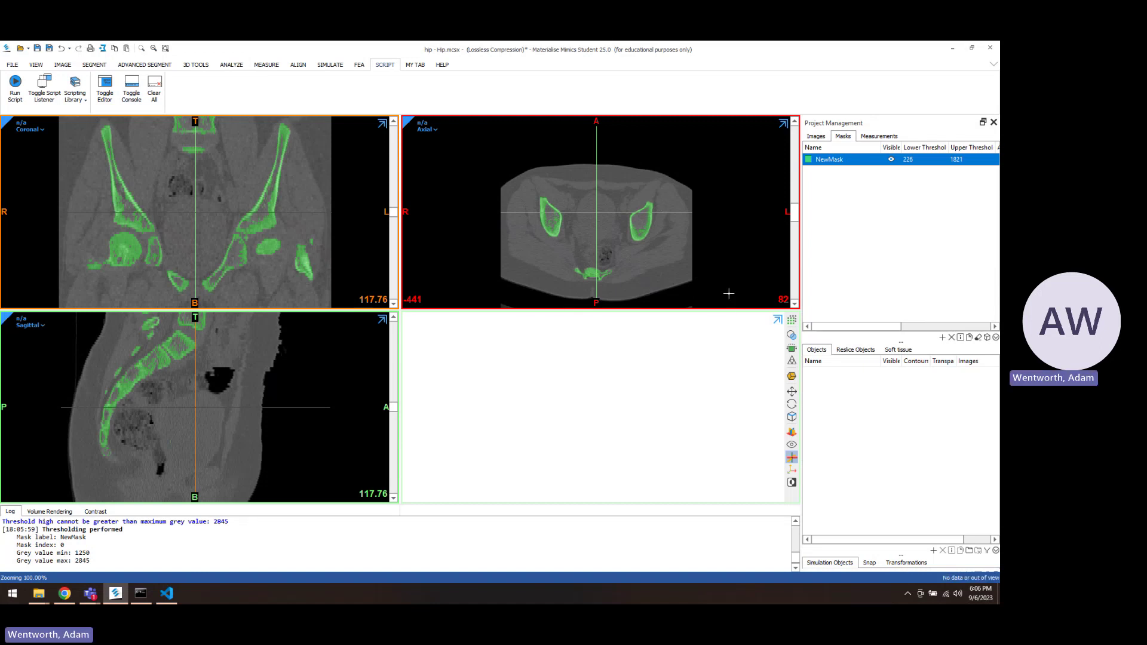
# Turn on the NewMask 3D preview and rotate the pelvis to face the front.
pyautogui.click(792, 322)
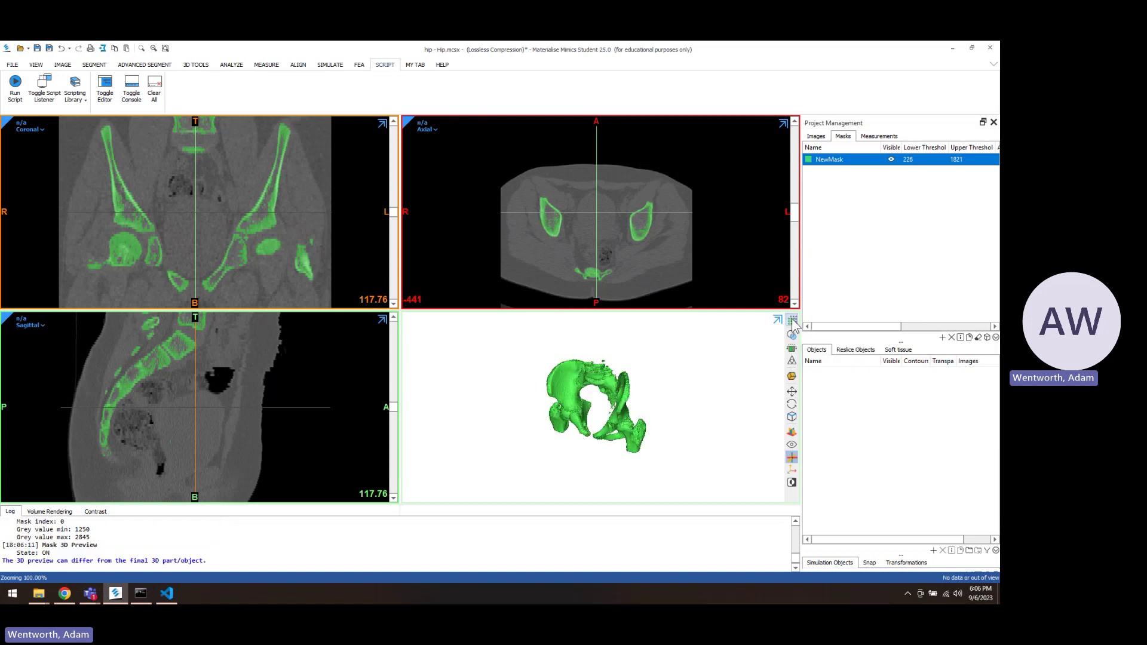
pyautogui.moveTo(614, 429); pyautogui.dragTo(645, 400, button='right')
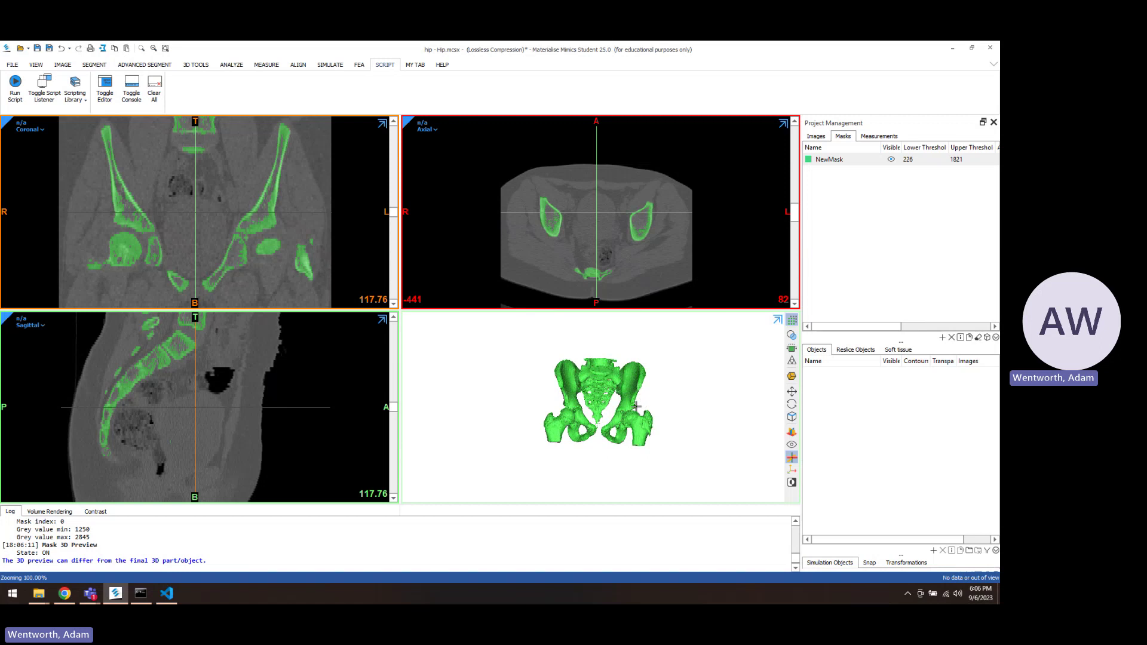